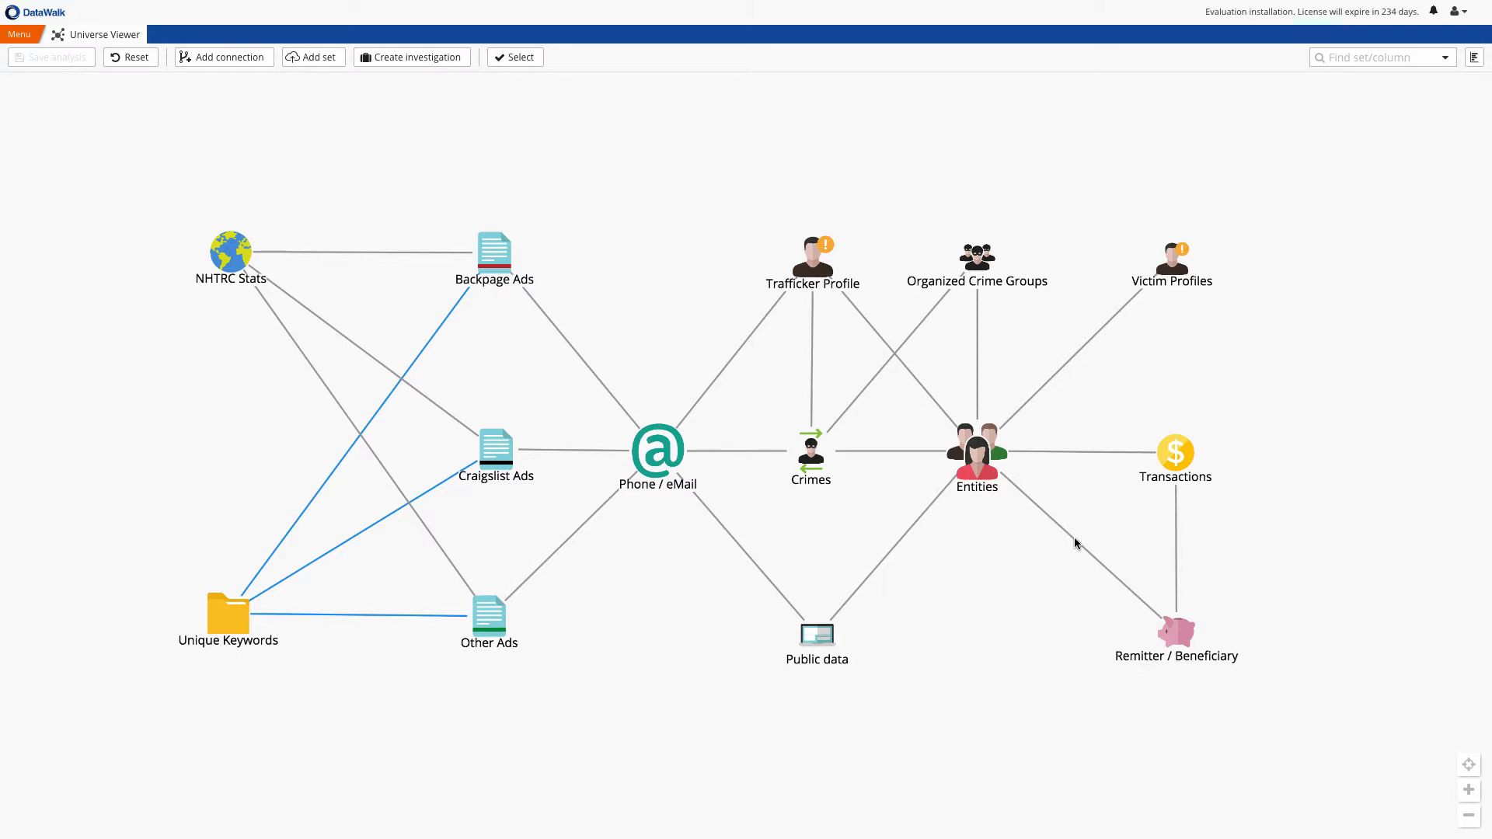
Check the record counts of the Backpage Ads, Craigslist Ads and Public data sets
mouse_move(1075, 539)
mouse_move(498, 234)
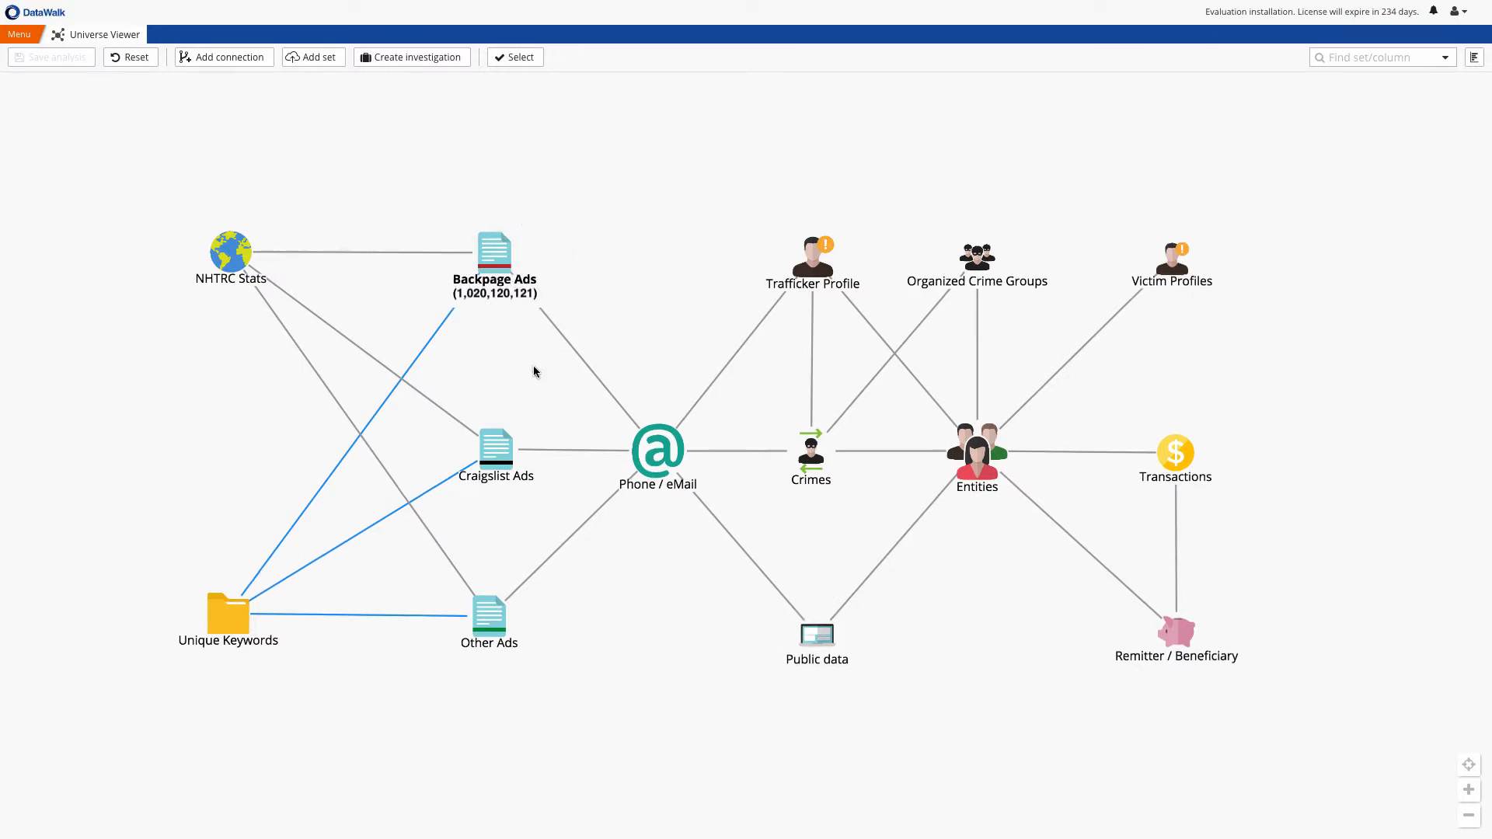
mouse_move(495, 426)
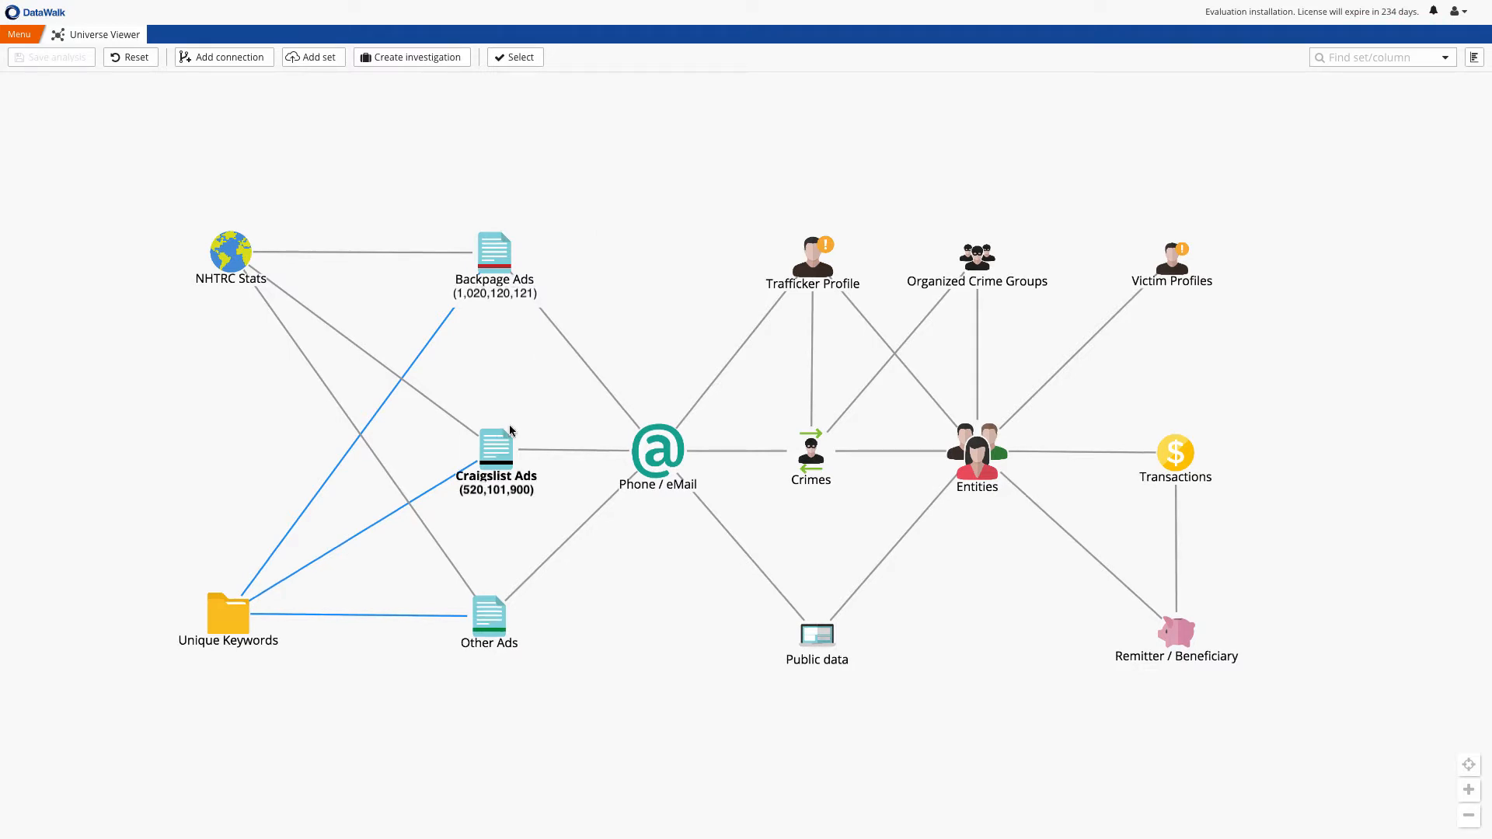
mouse_move(827, 626)
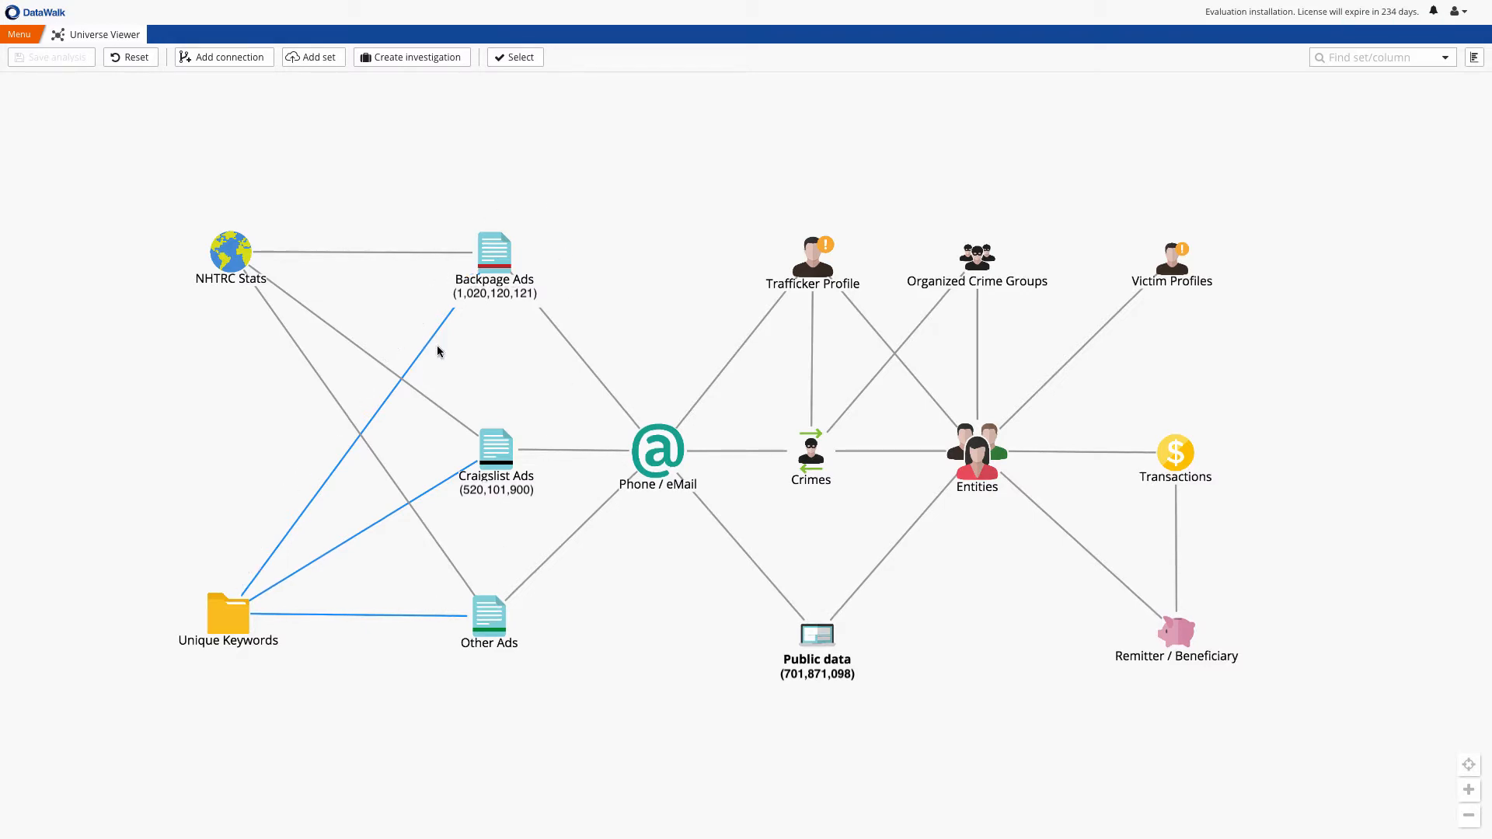
Open the Backpage Ads set in table view, examine its contact, location and keyword columns, and close the table
left_click(494, 257)
left_click(538, 420)
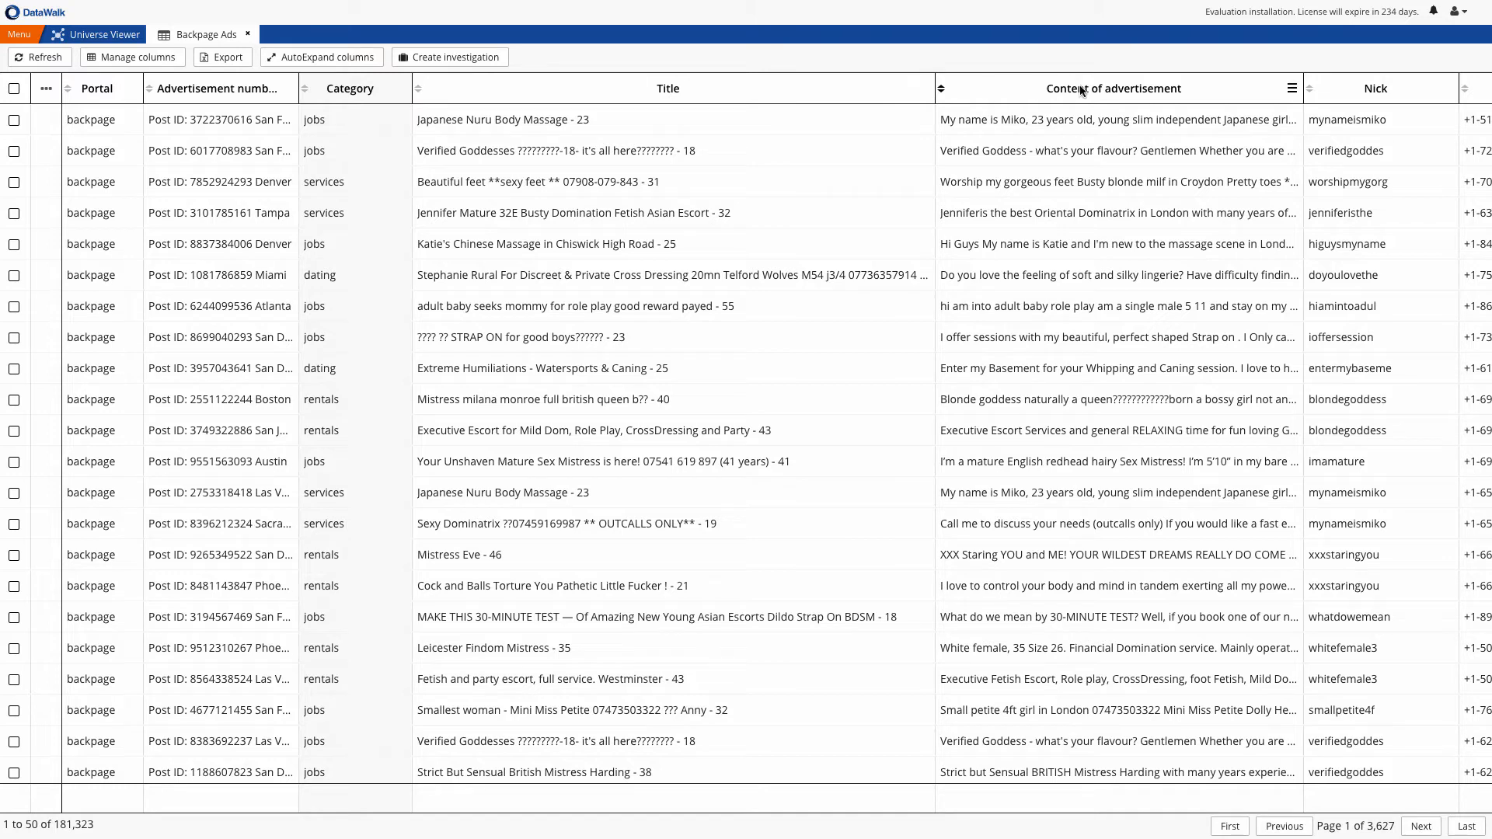
scroll(1054, 134, "right", 6)
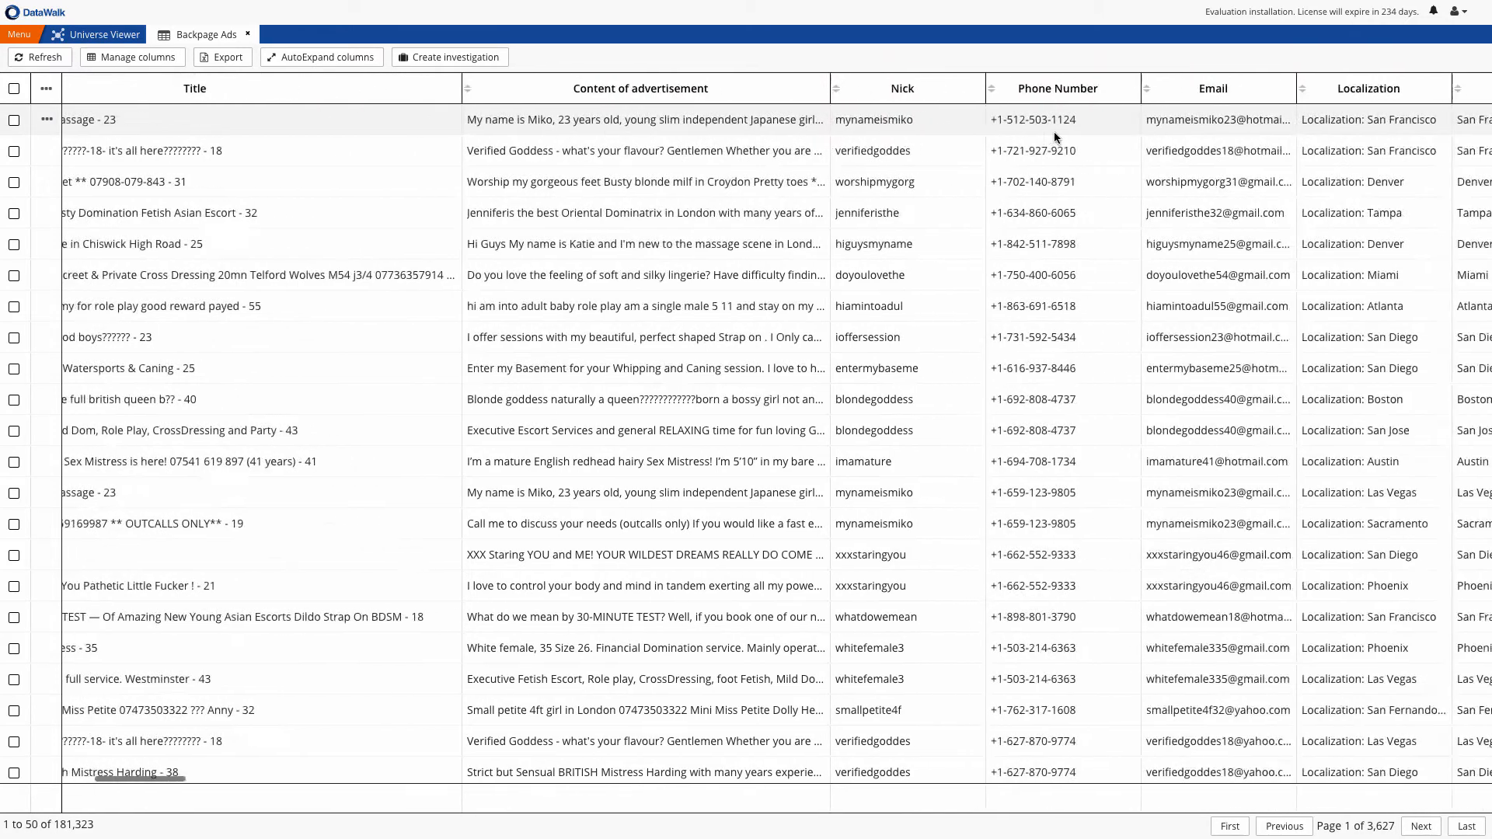
scroll(1054, 134, "right", 6)
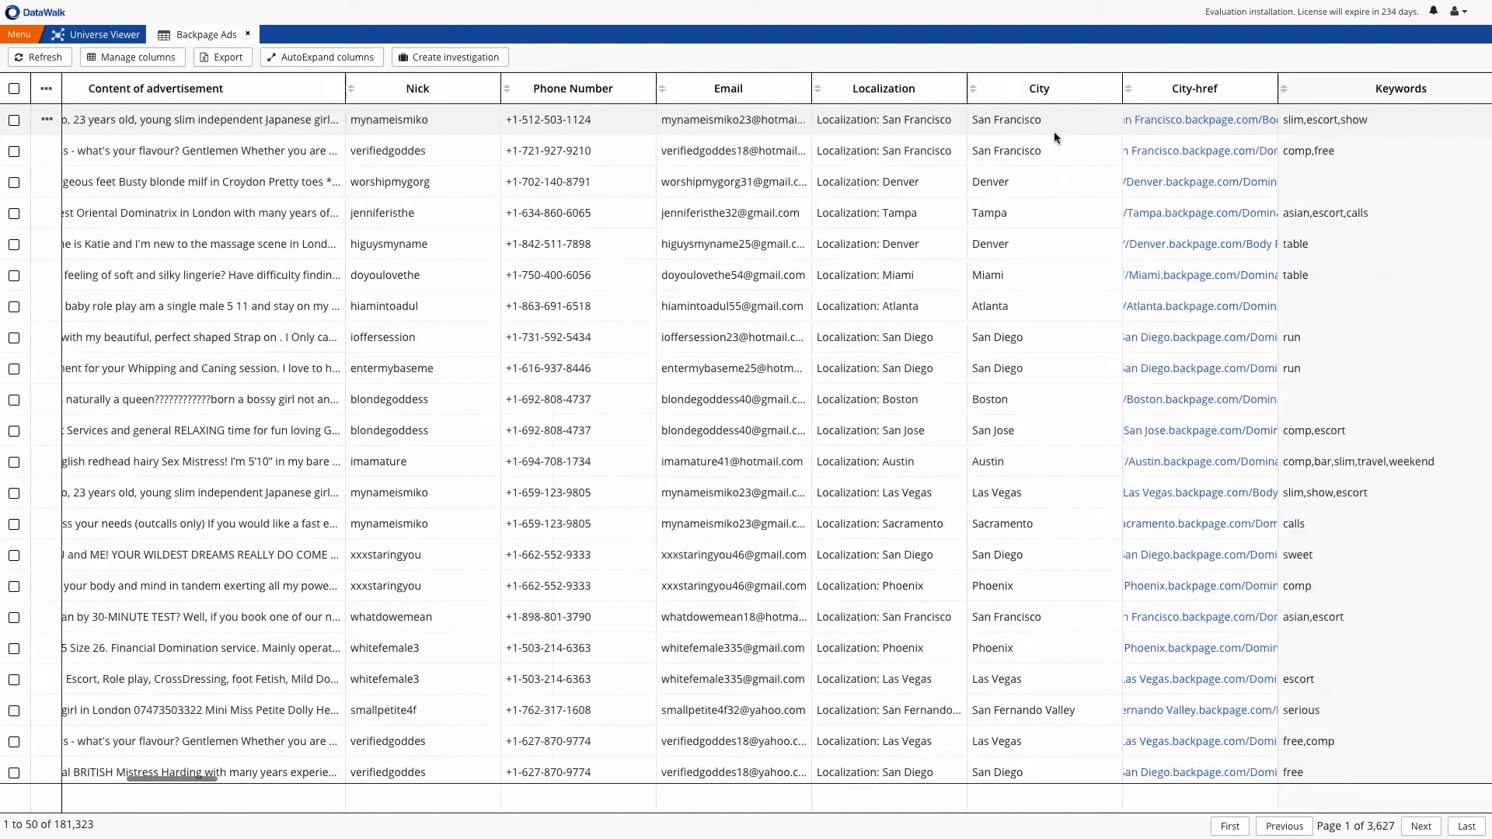
scroll(1054, 132, "right", 4)
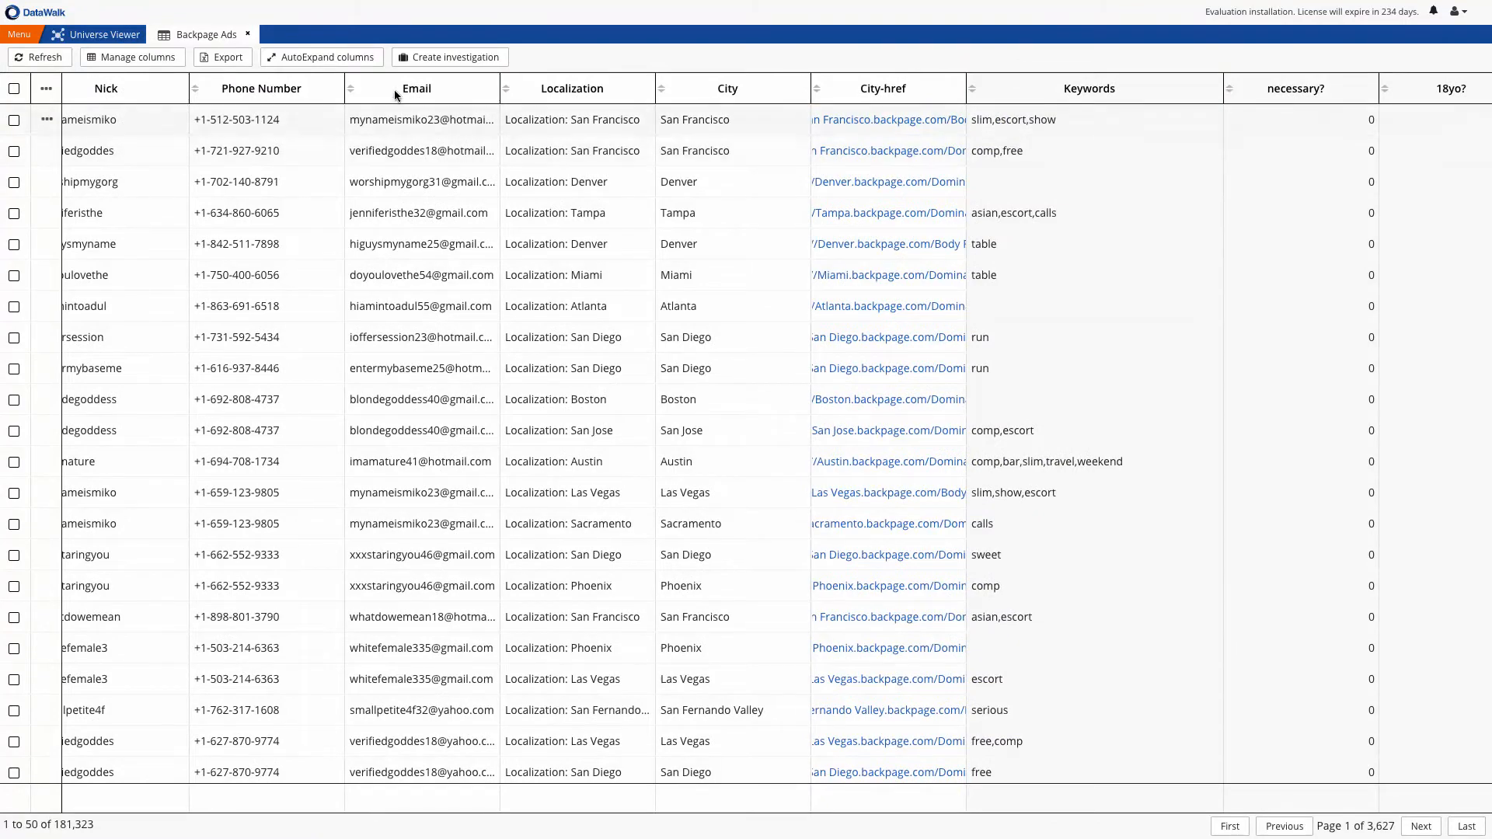
left_click(246, 35)
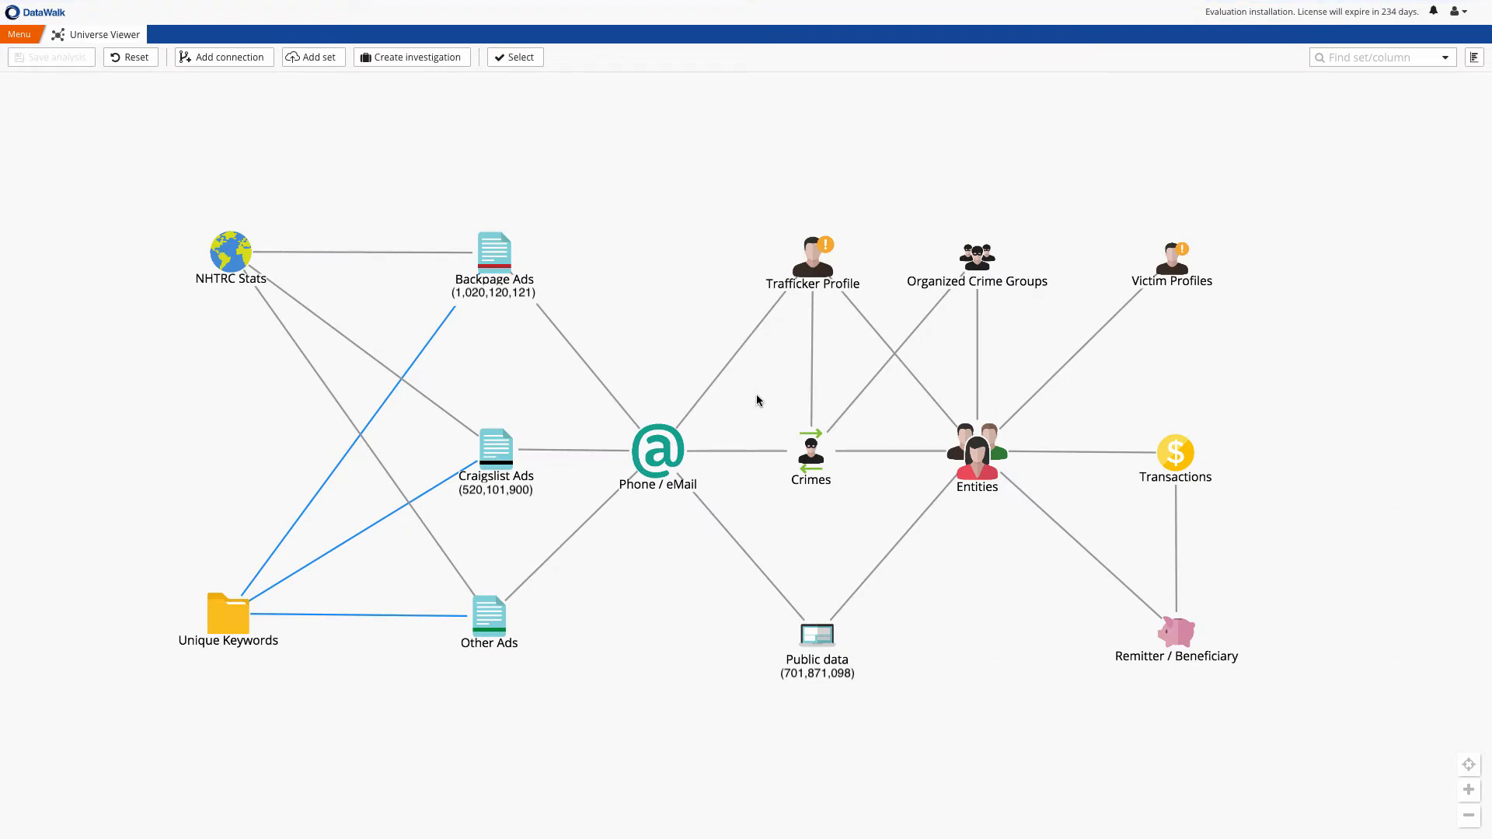
Check the record count of the Phone / eMail set, and view the Crimes set as a table before closing it
left_click(645, 438)
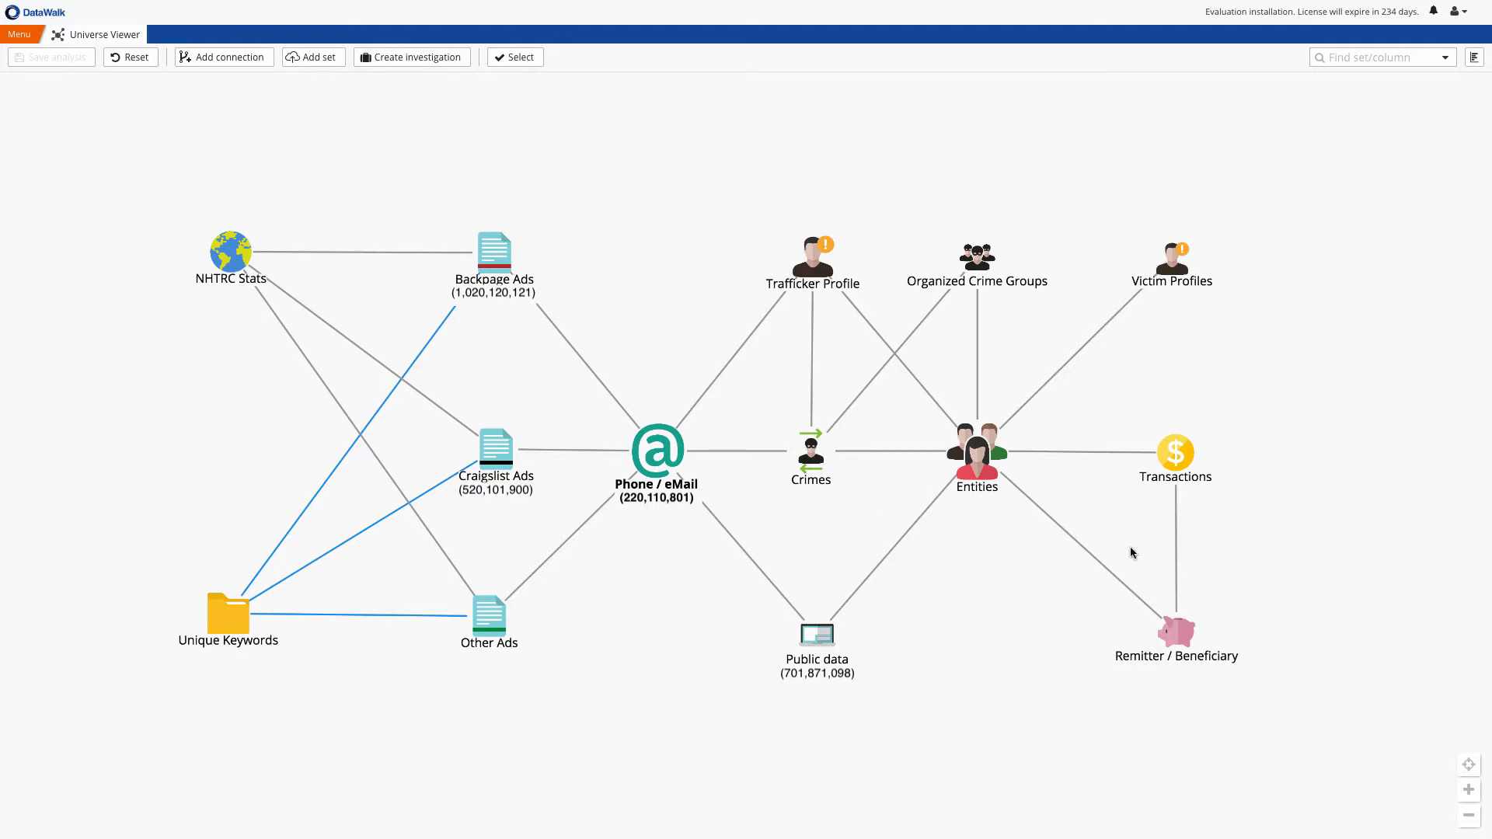
left_click(814, 447)
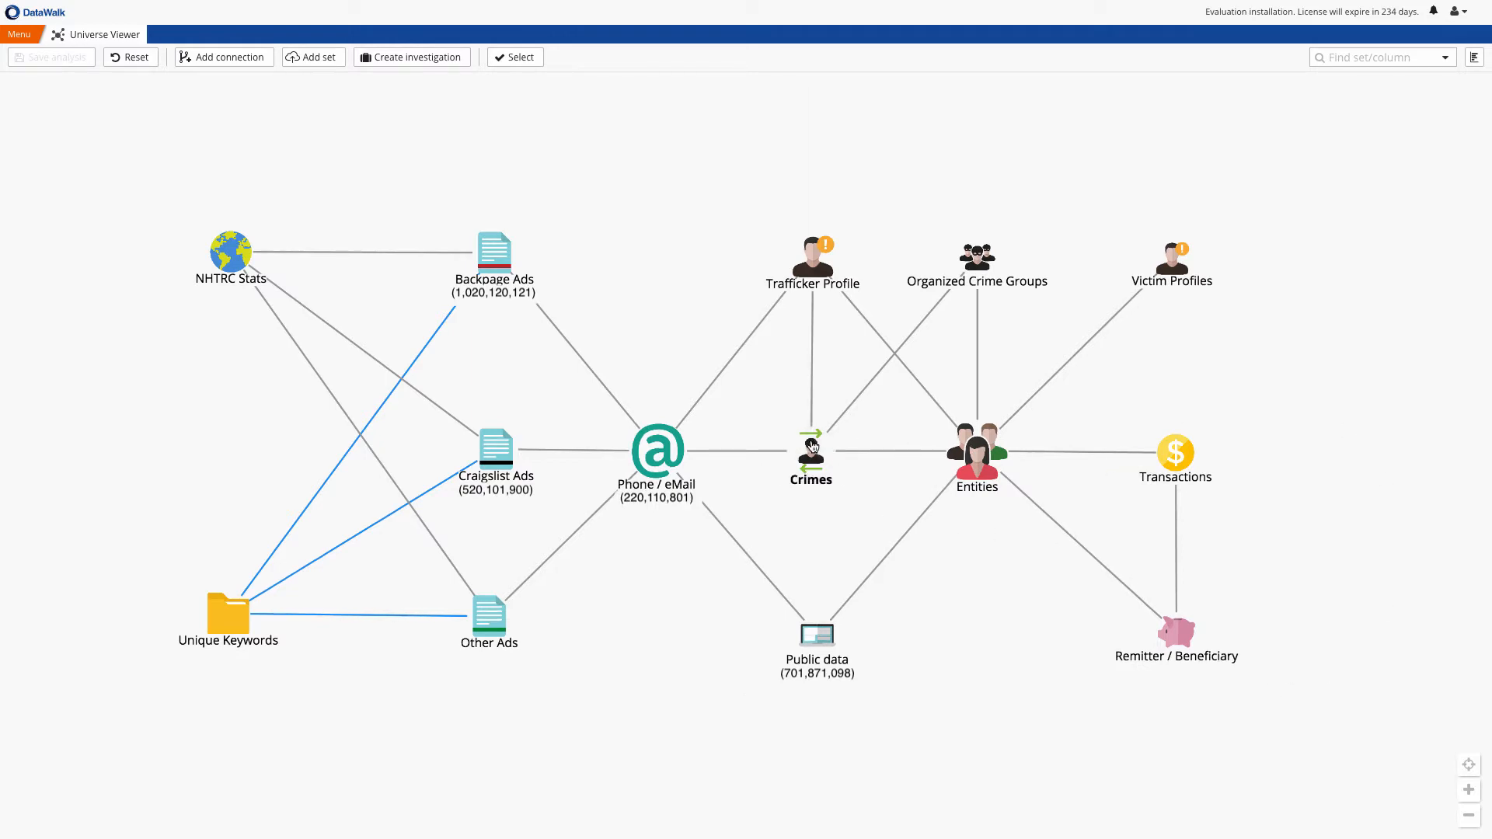
left_click(846, 208)
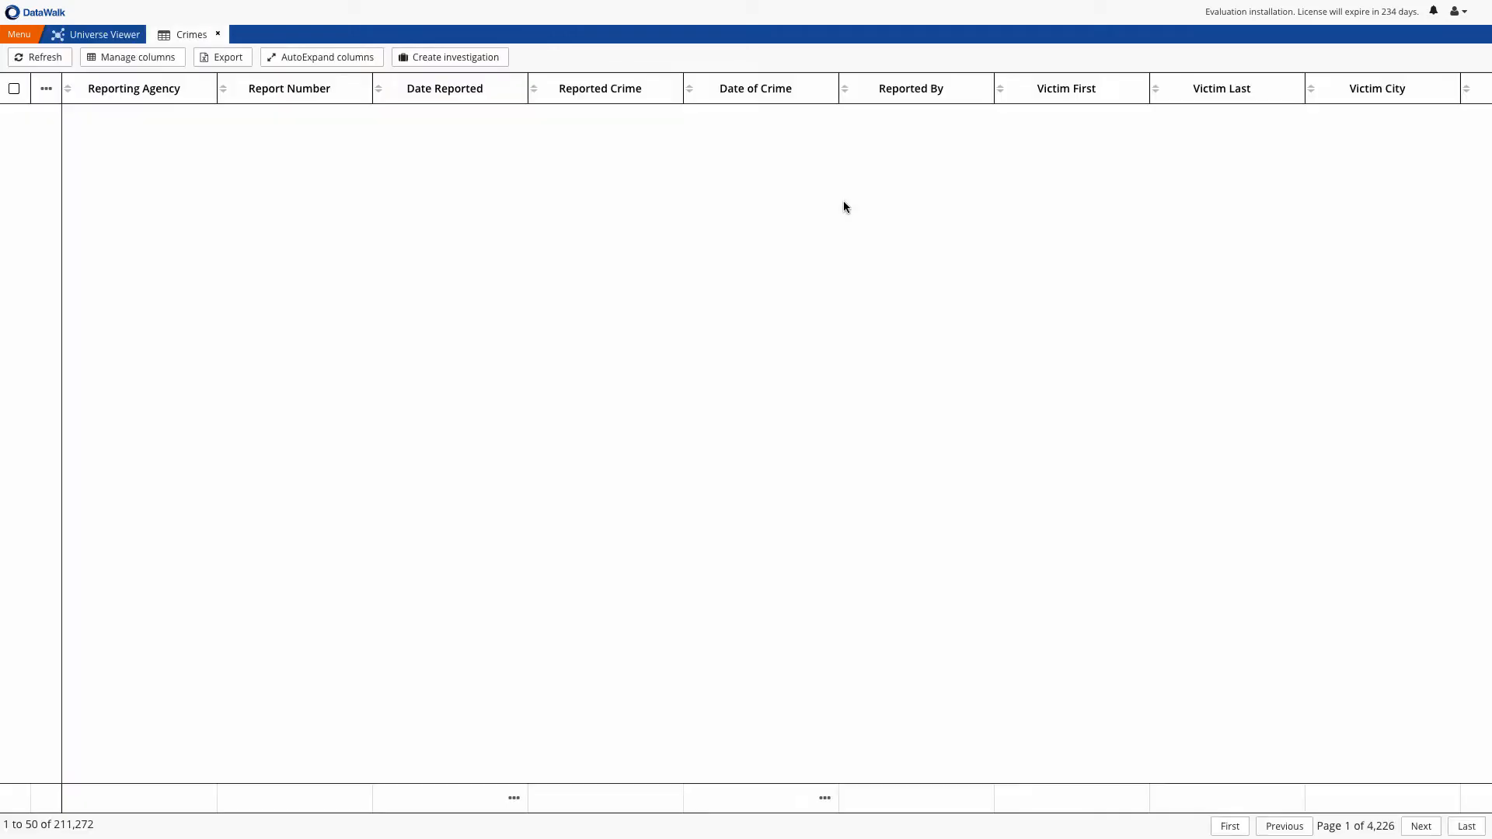
left_click(219, 35)
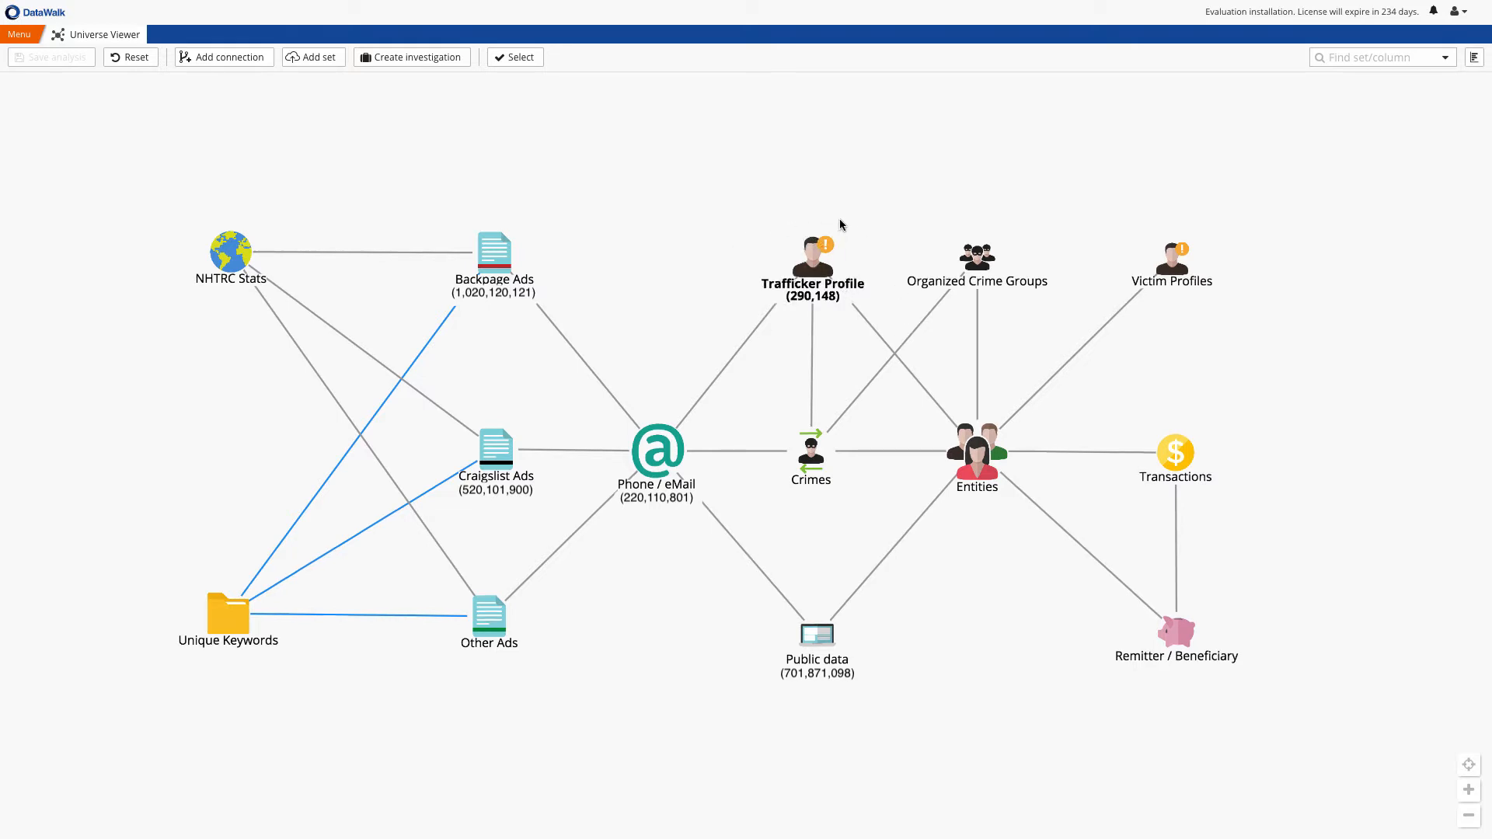
Open the instant analyses and filter them to the Trafficker Profile set
left_click(20, 34)
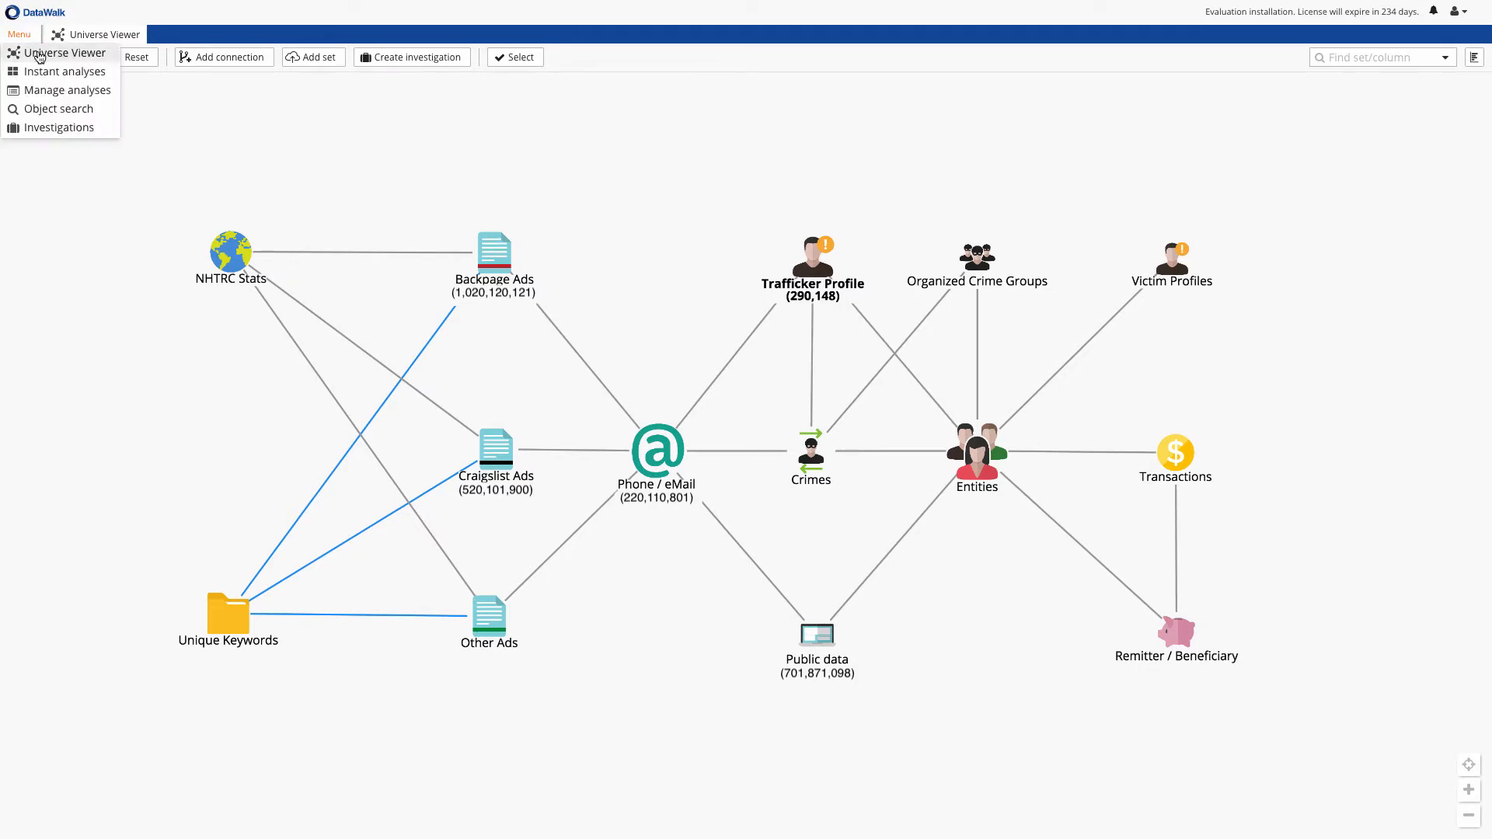
left_click(42, 75)
left_click(768, 58)
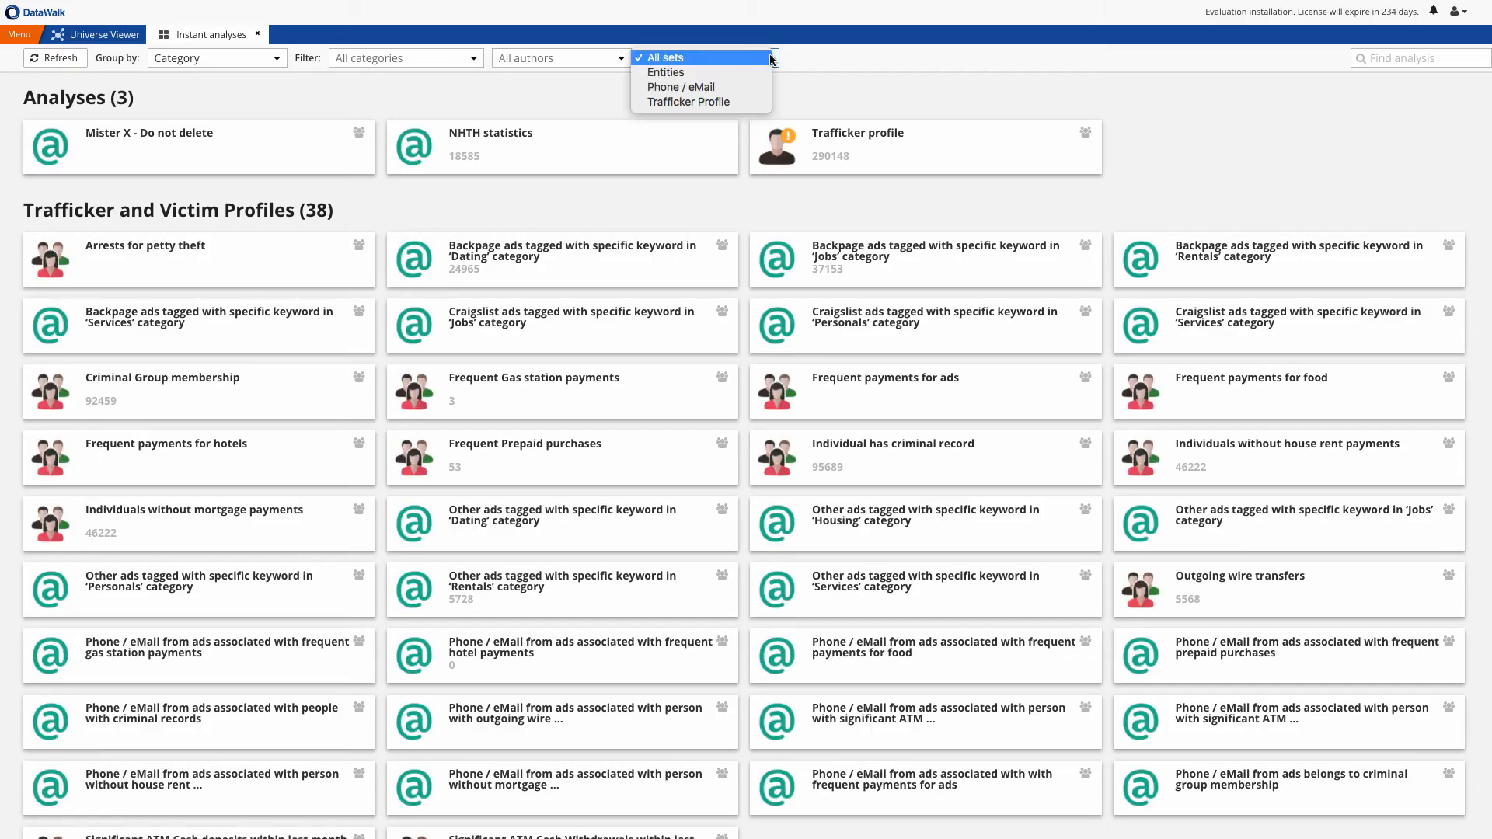
left_click(728, 103)
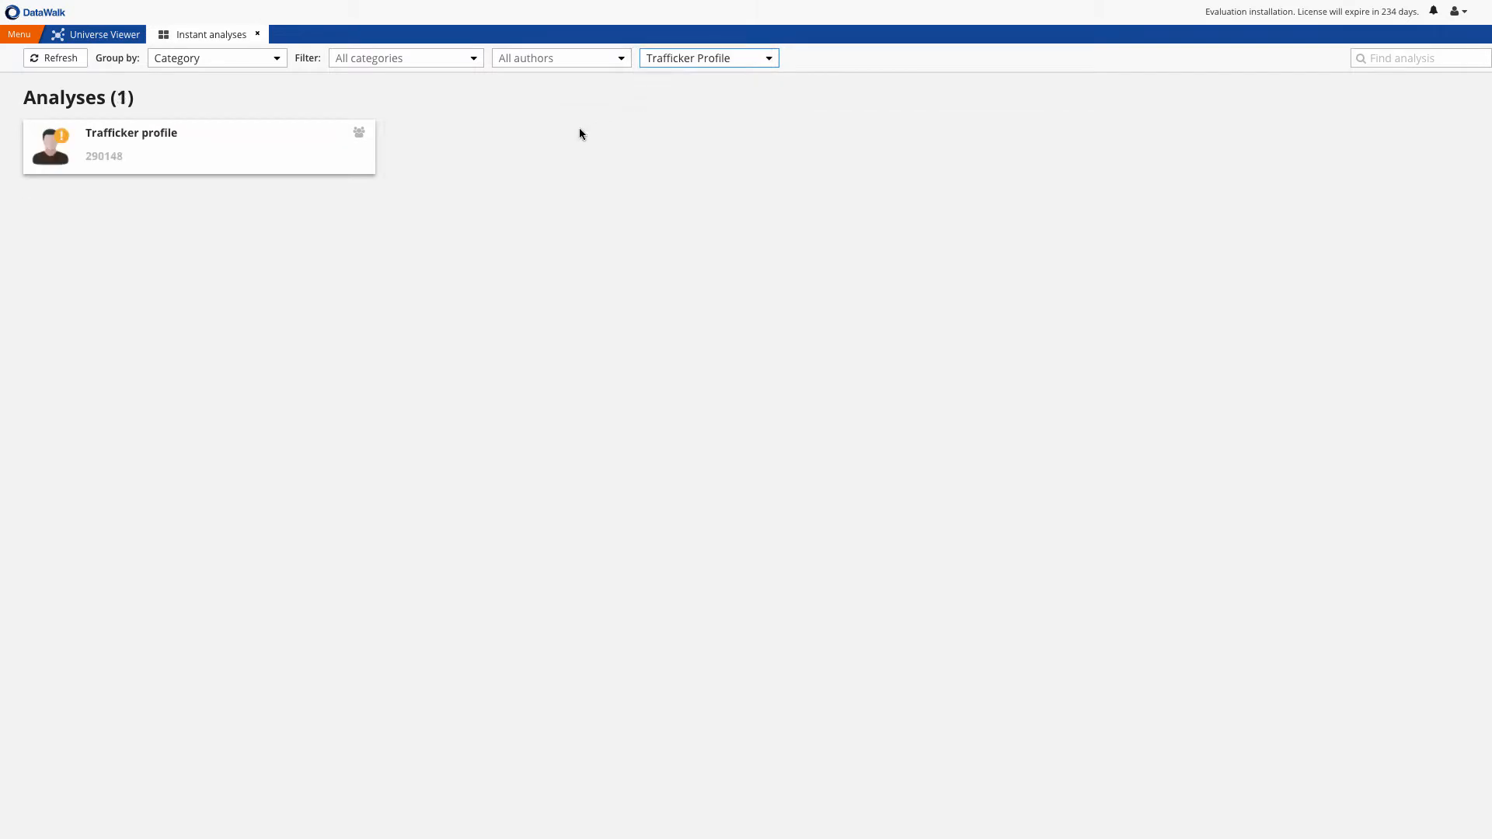
Open the details of the Trafficker profile analysis and examine its component analyses and their weights
left_click(296, 137)
left_click(1097, 231)
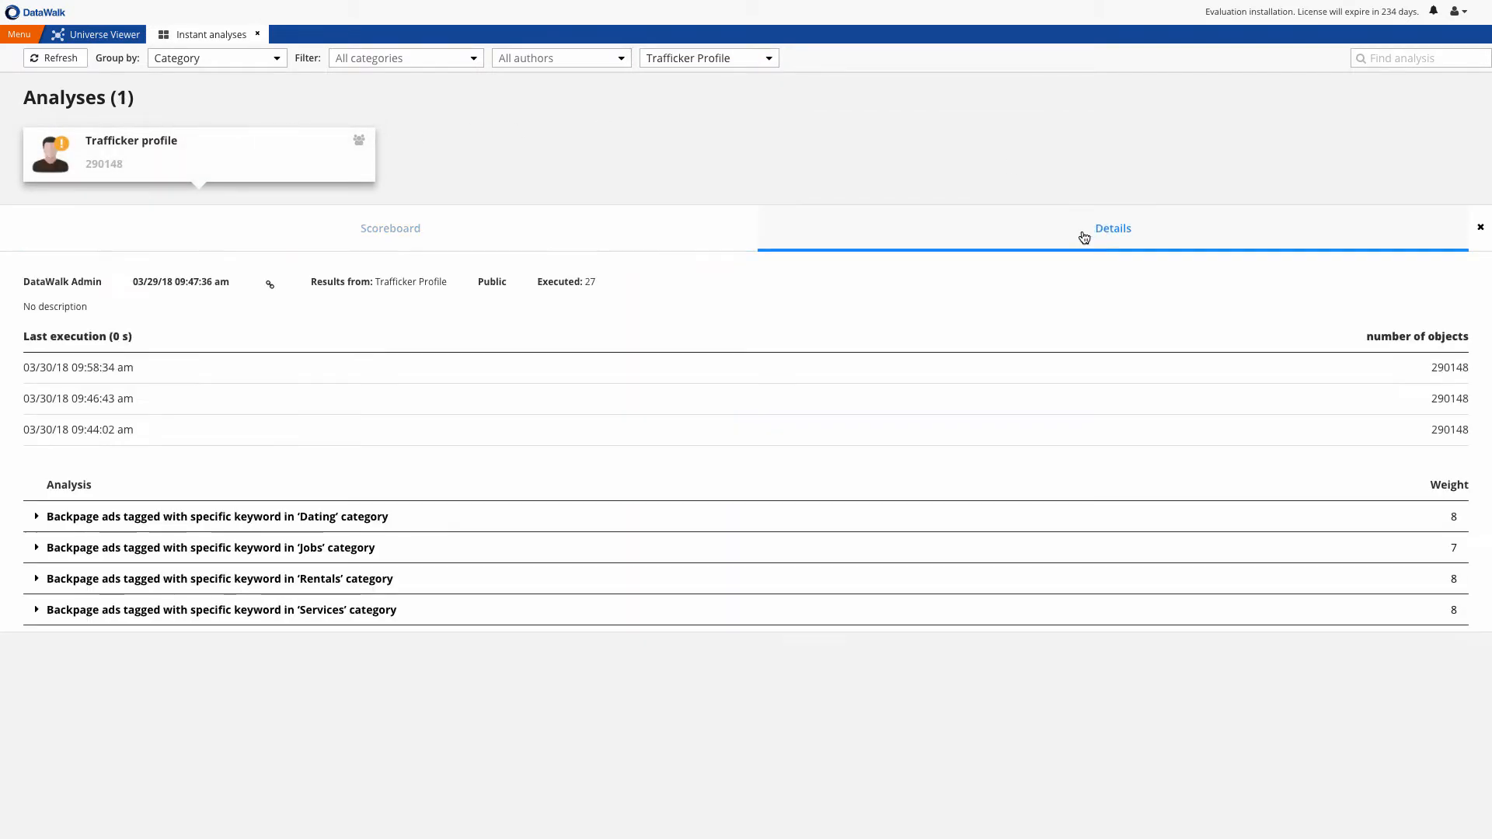
scroll(1008, 544, "down", 2)
scroll(1008, 544, "down", 2)
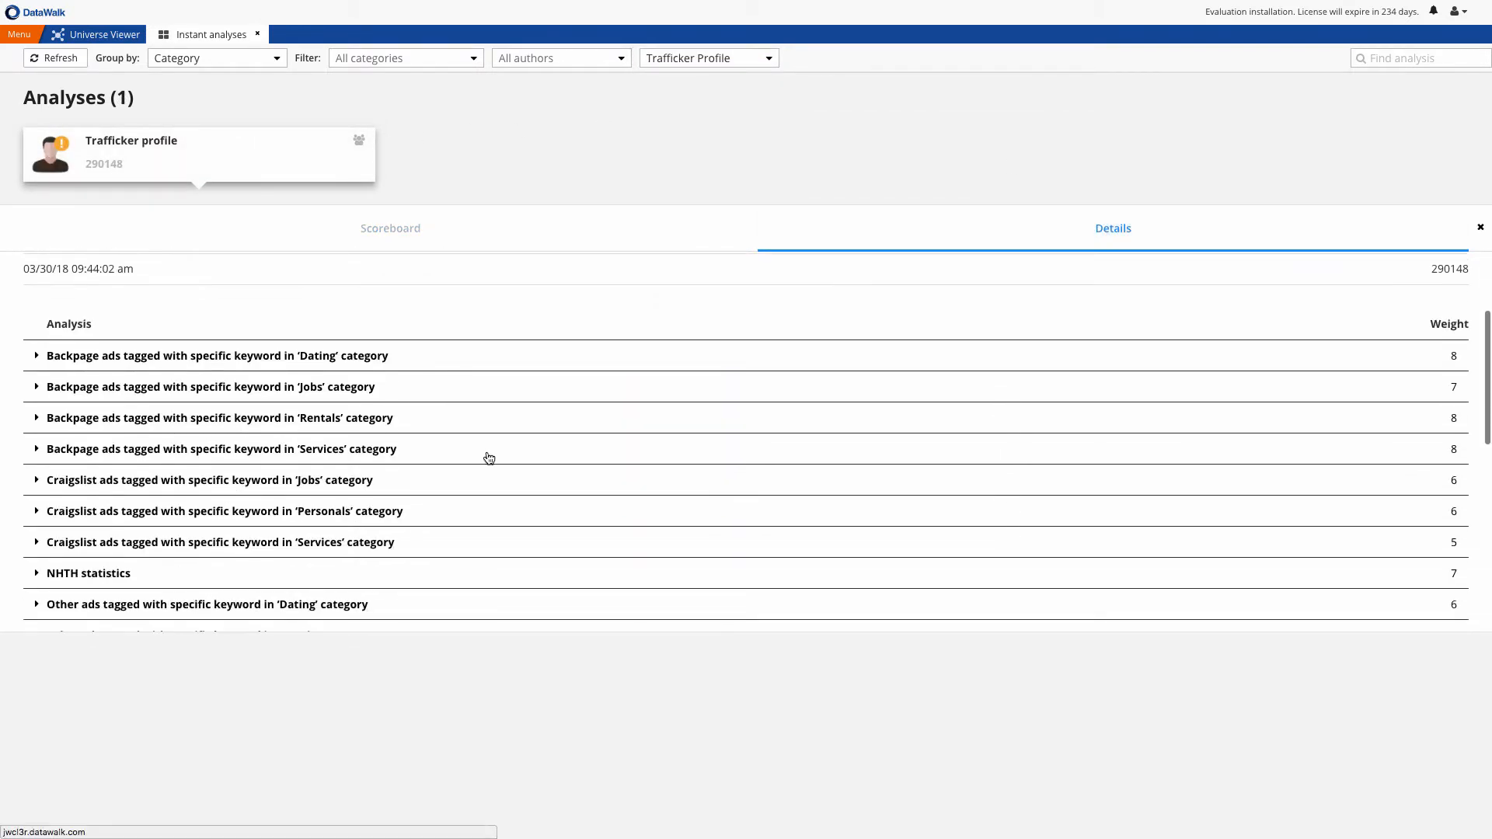
scroll(393, 453, "down", 2)
scroll(427, 453, "up", 3)
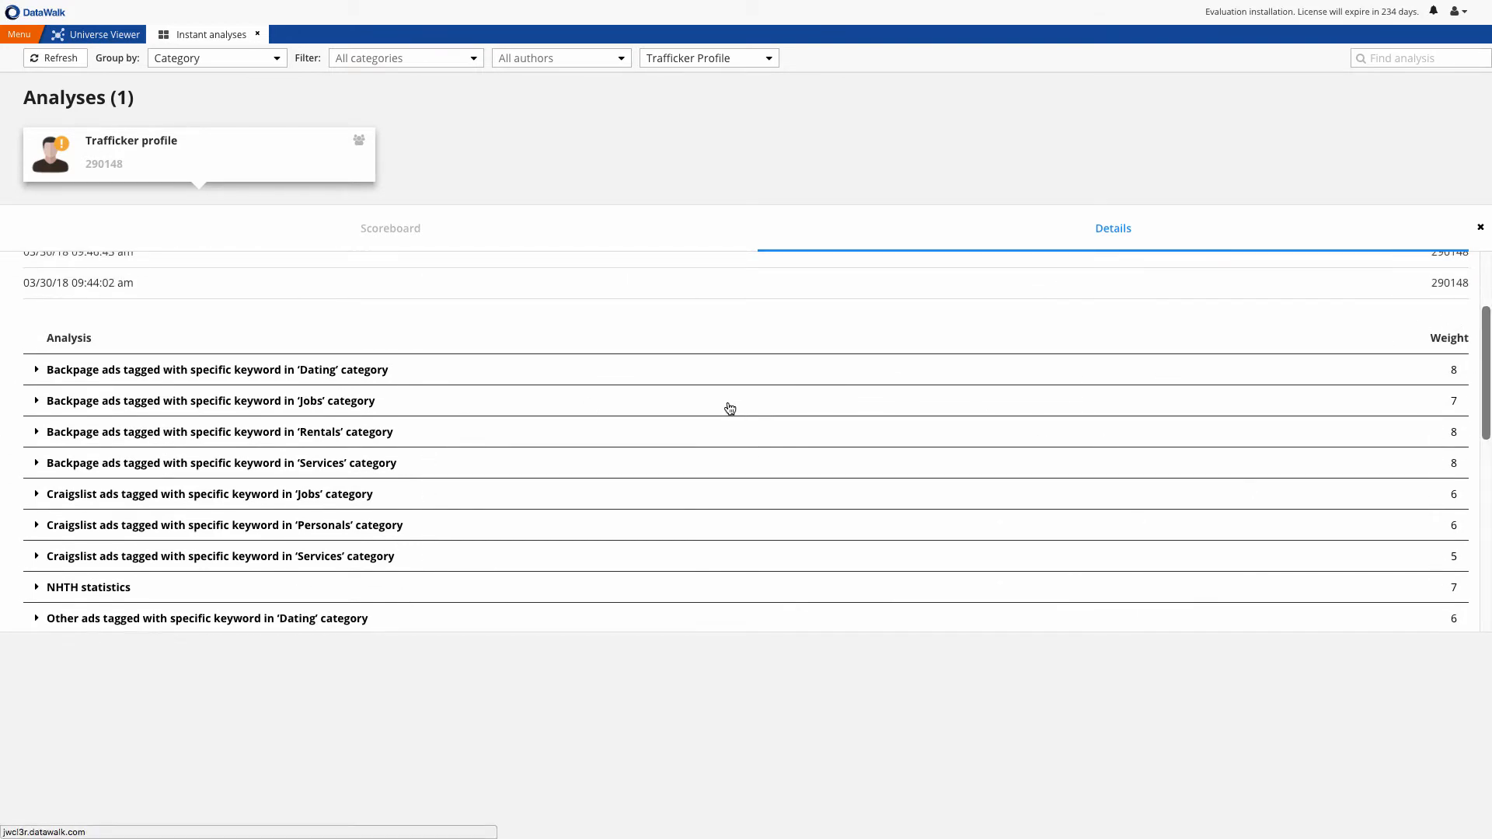
scroll(729, 407, "down", 2)
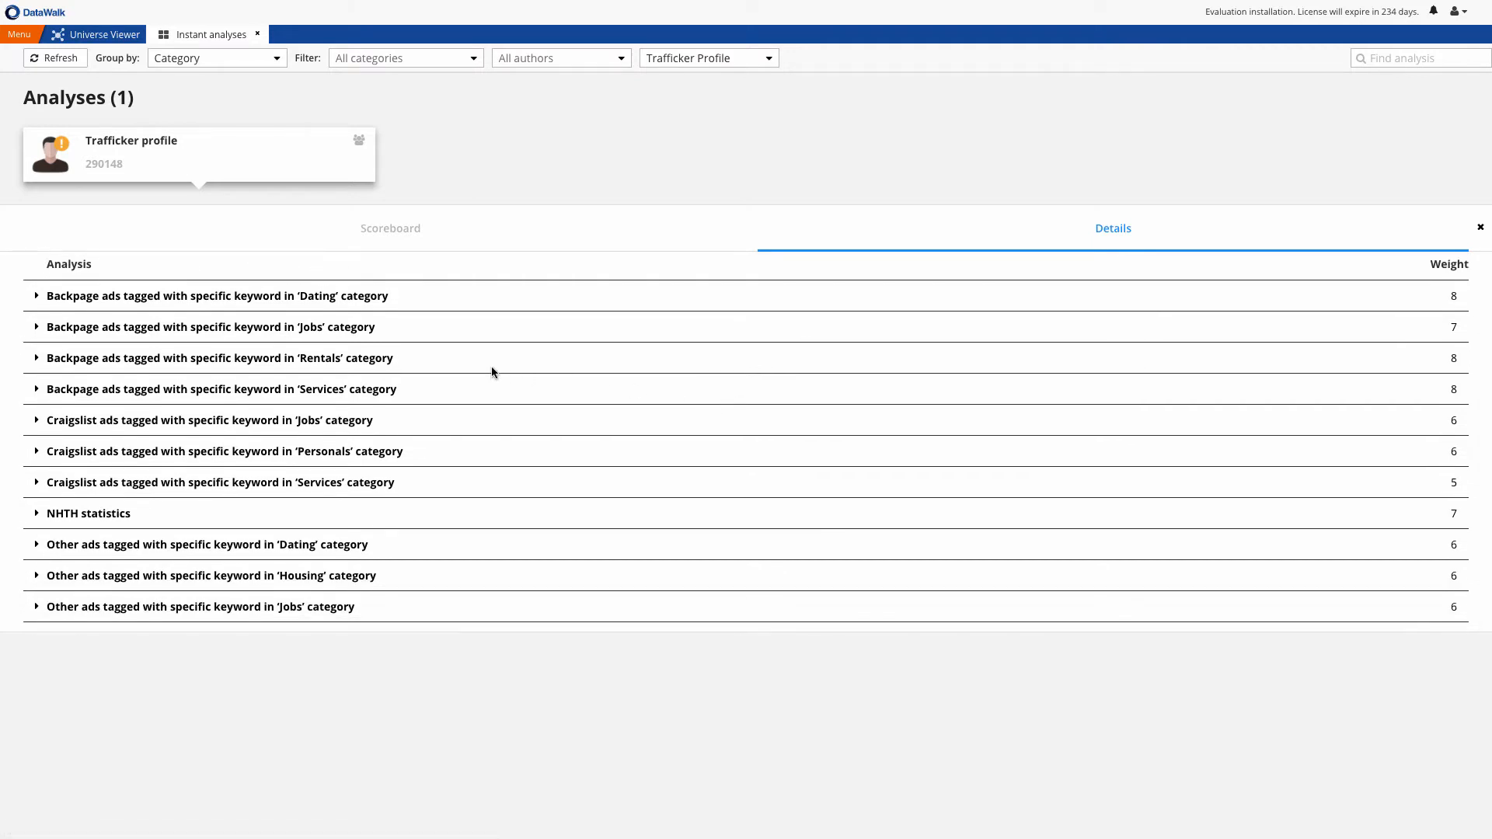
Read the descriptions of the Backpage 'Dating' and 'Jobs' keyword analyses and examine the remaining weighted analyses in the profile
left_click(267, 302)
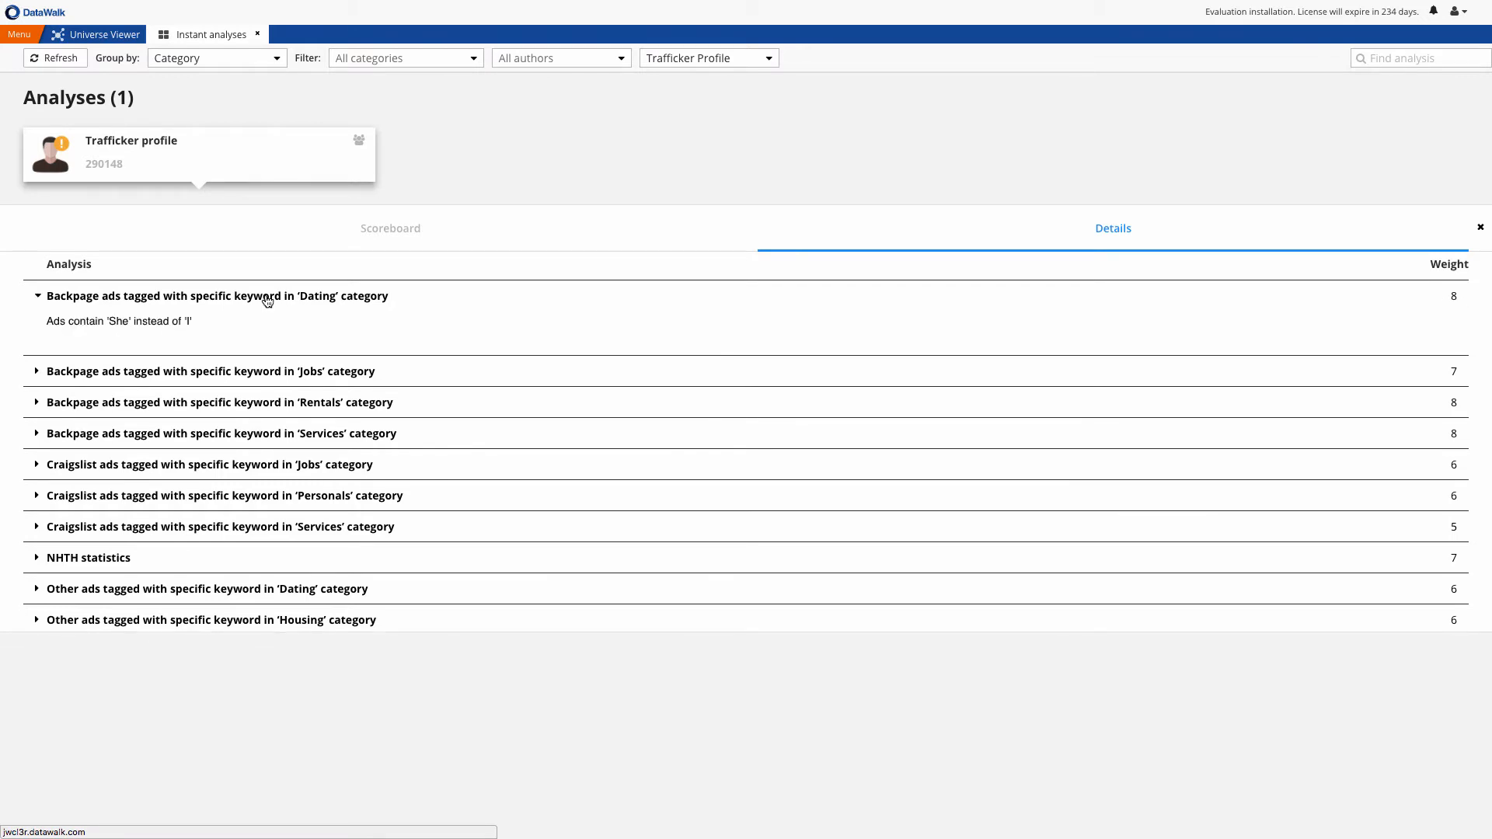
left_click(267, 303)
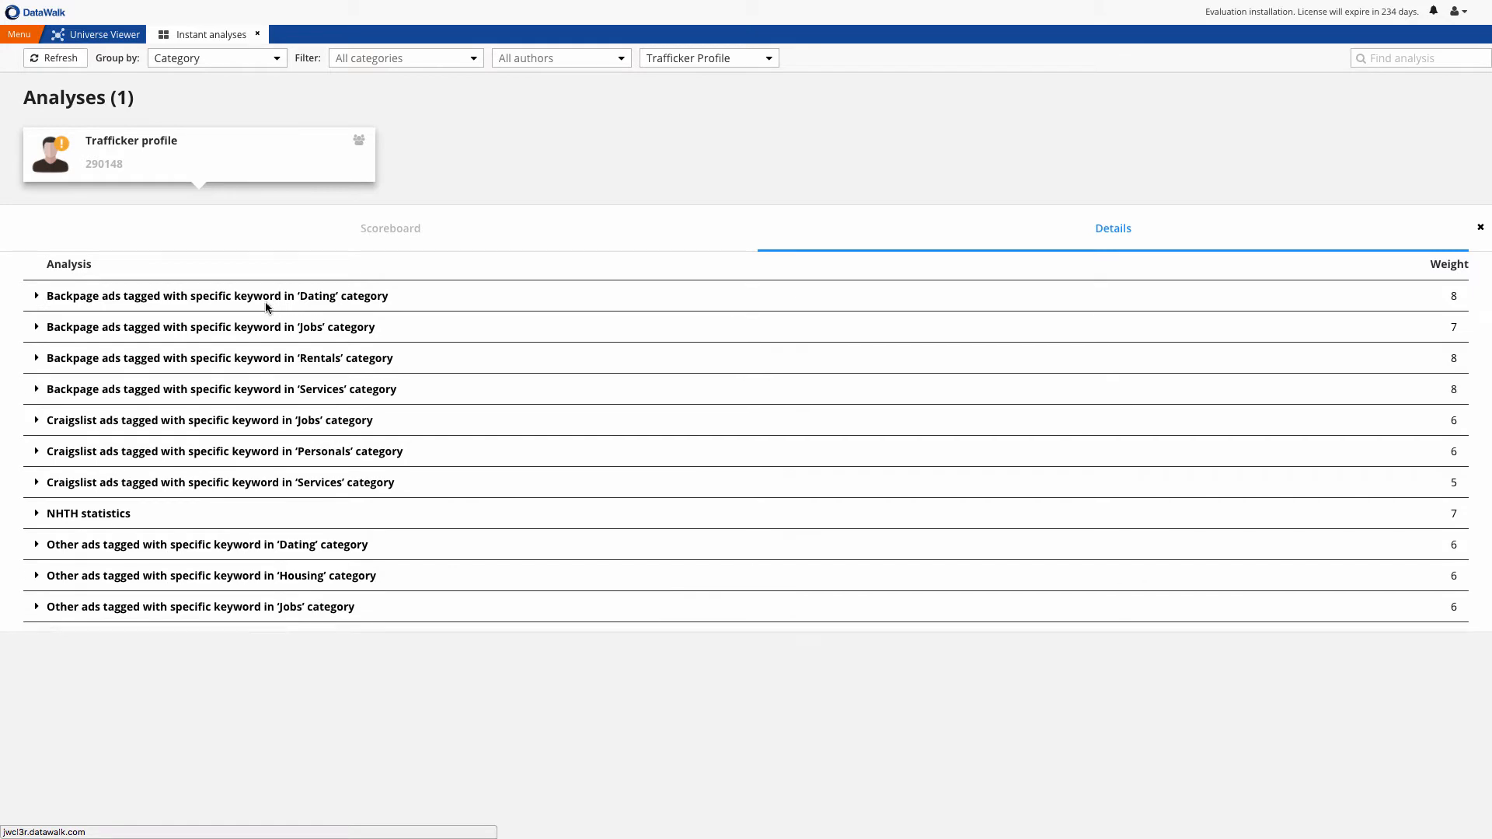
left_click(265, 329)
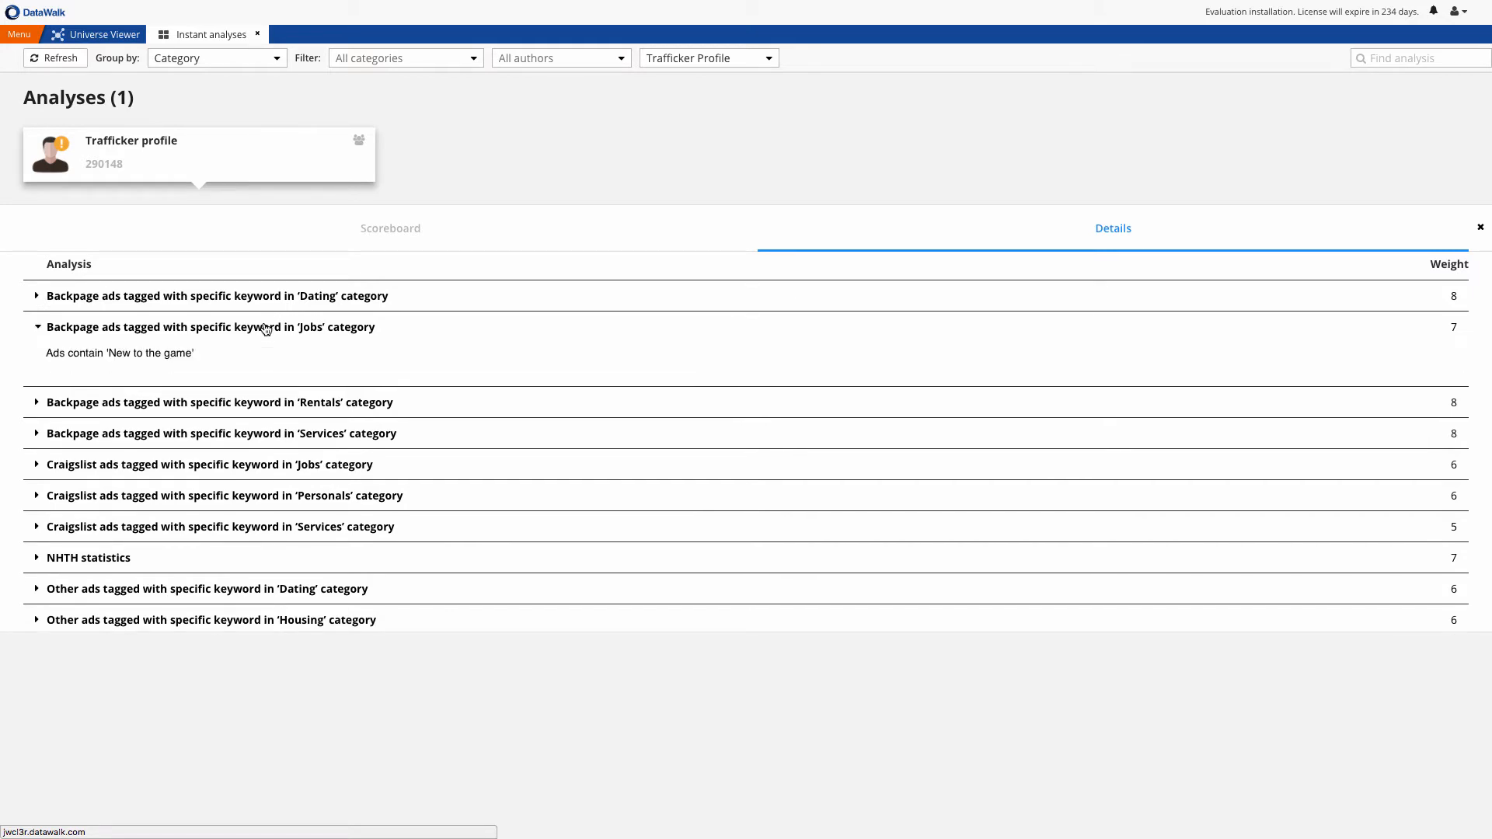
left_click(266, 327)
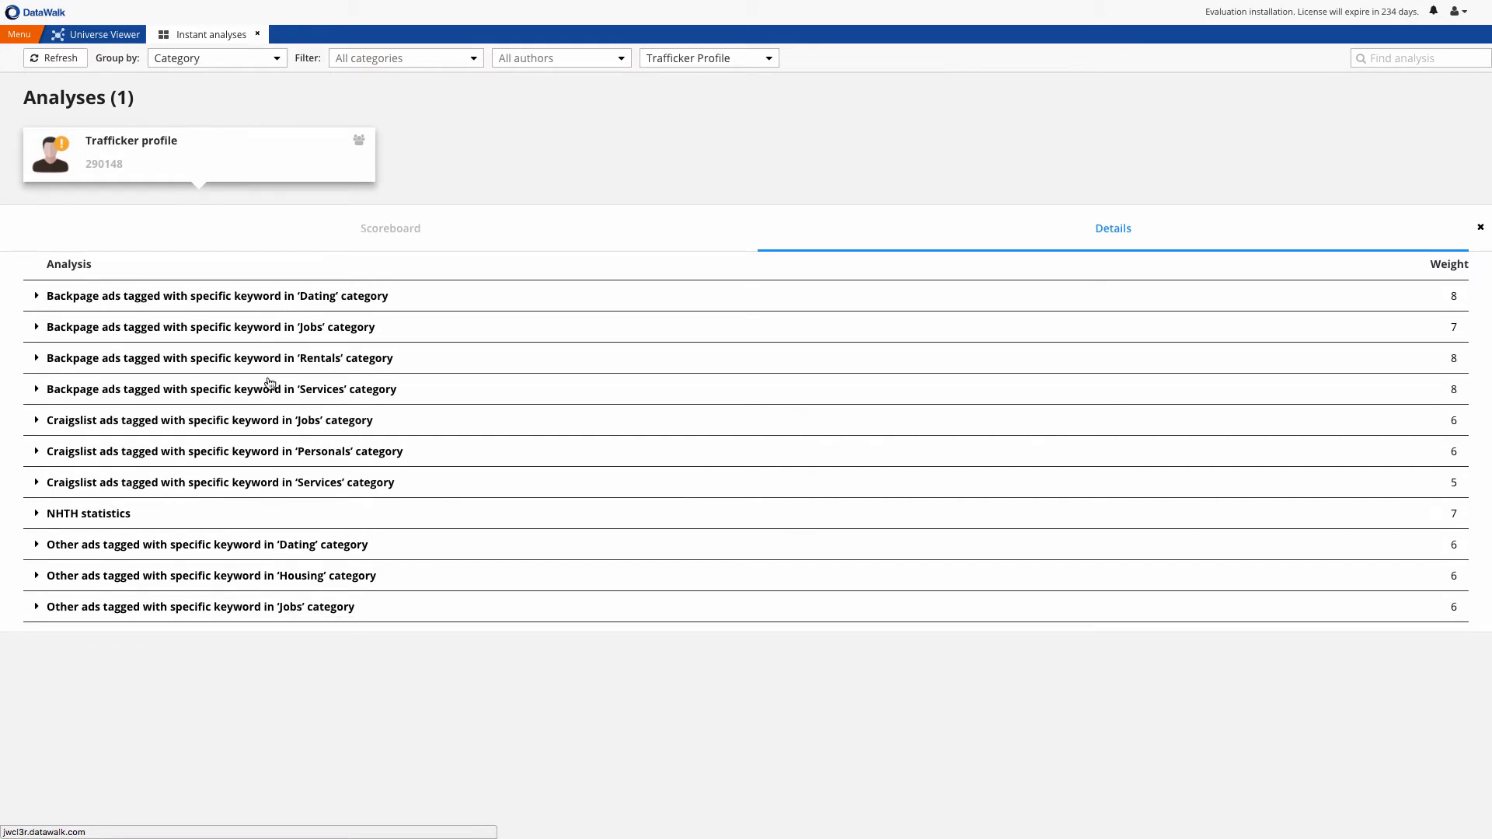
scroll(271, 400, "down", 1)
scroll(272, 400, "down", 5)
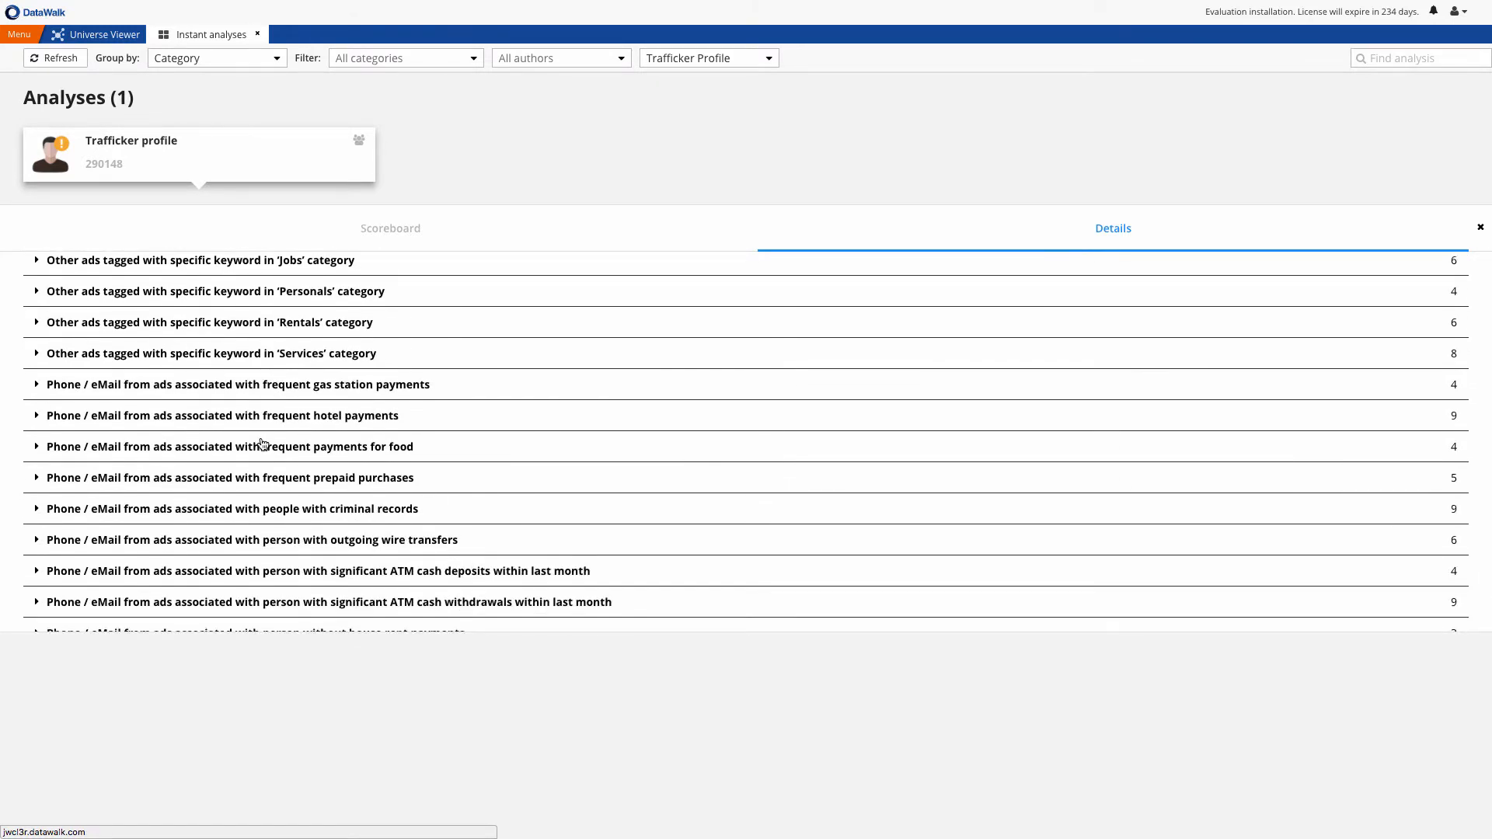
scroll(278, 485, "down", 1)
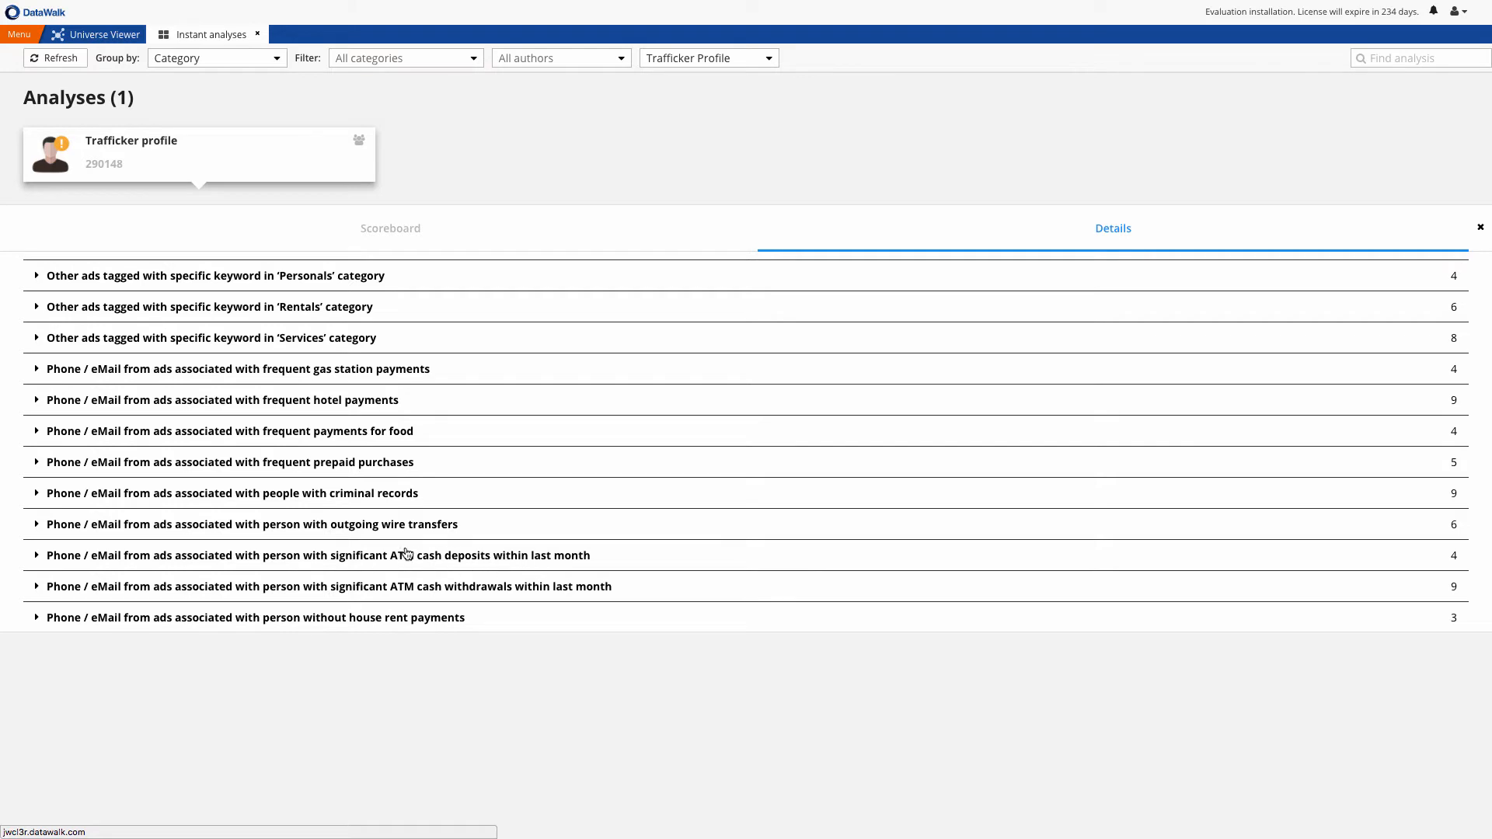
Show the Trafficker profile scoreboard and open its highest-scoring record in the Universe Viewer
left_click(404, 235)
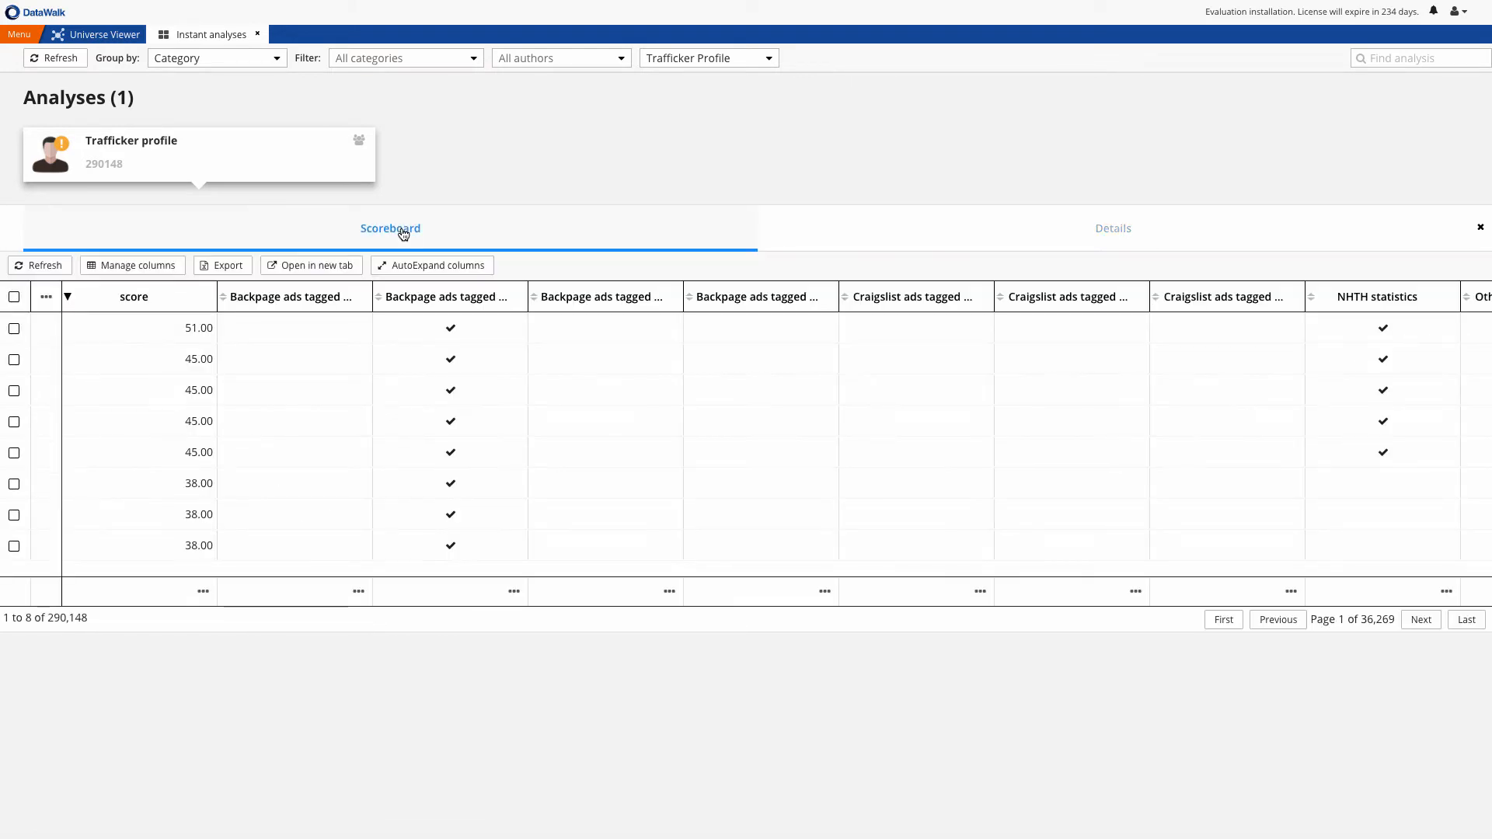
left_click(46, 333)
left_click(73, 351)
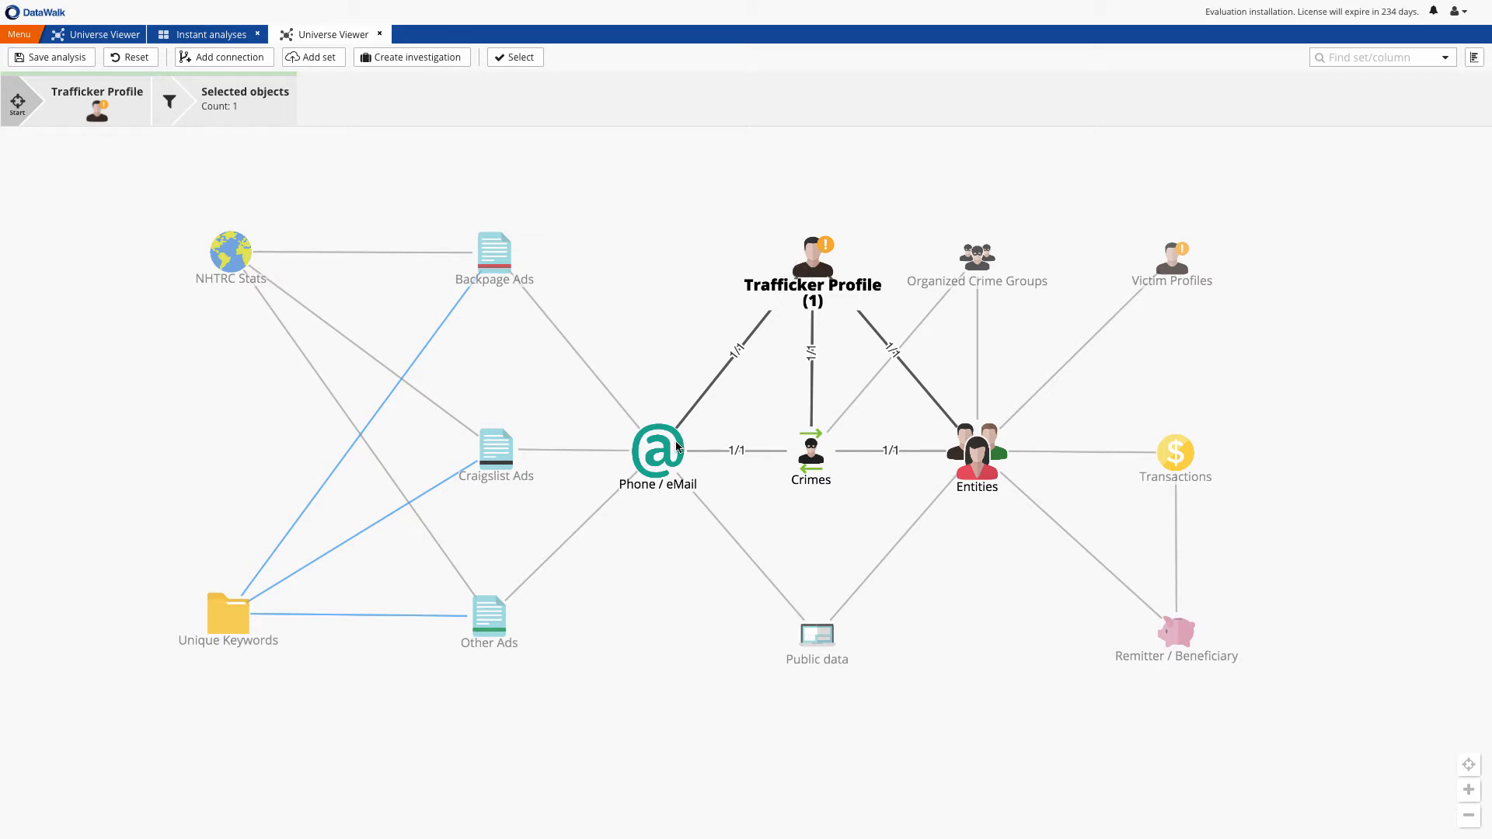
Follow the selected trafficker profile to its connected Entities set and show the histogram of reported crimes
mouse_move(662, 454)
left_click(974, 453)
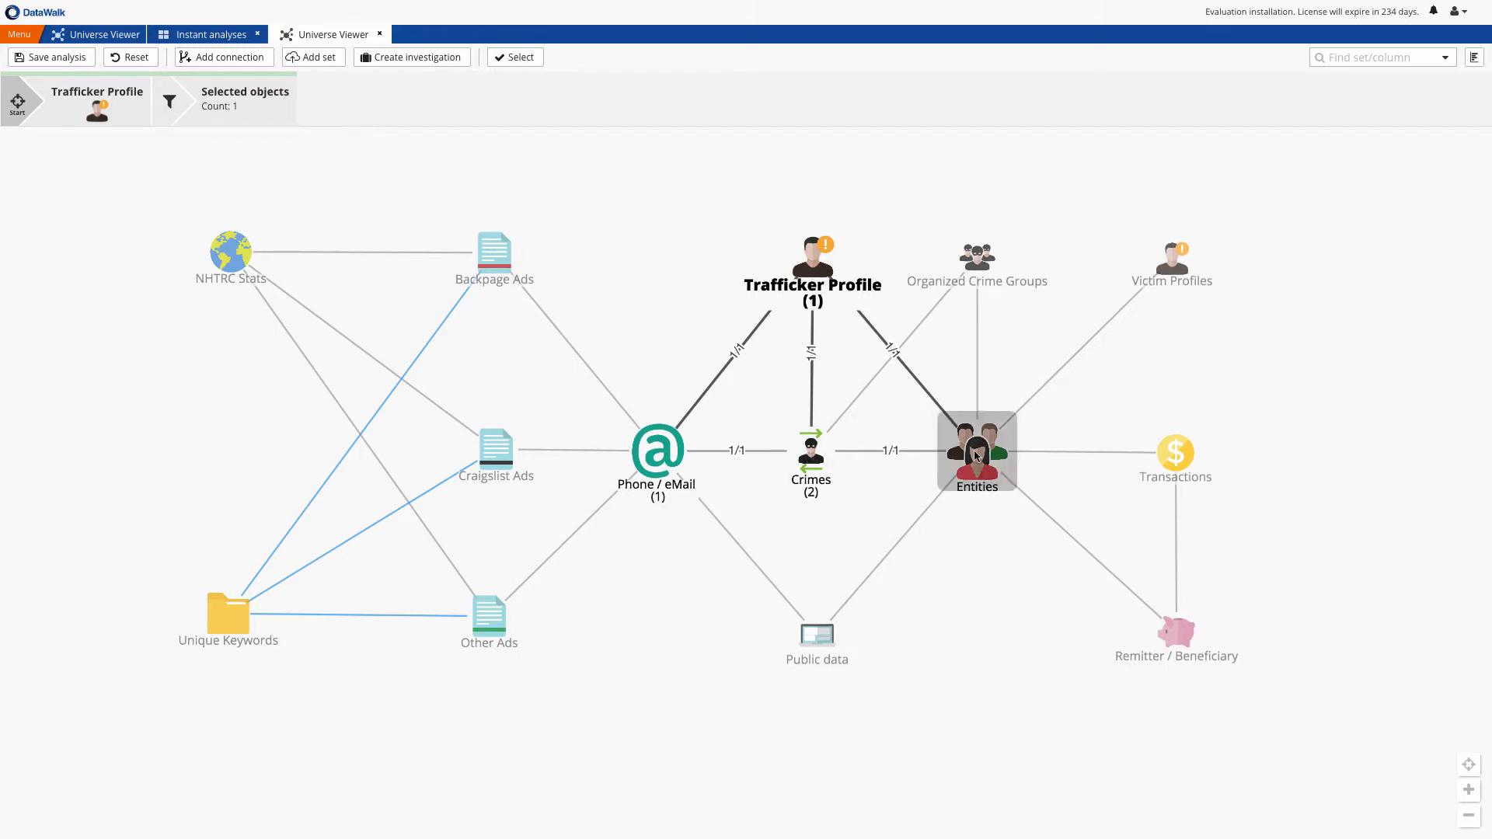
left_click(1474, 57)
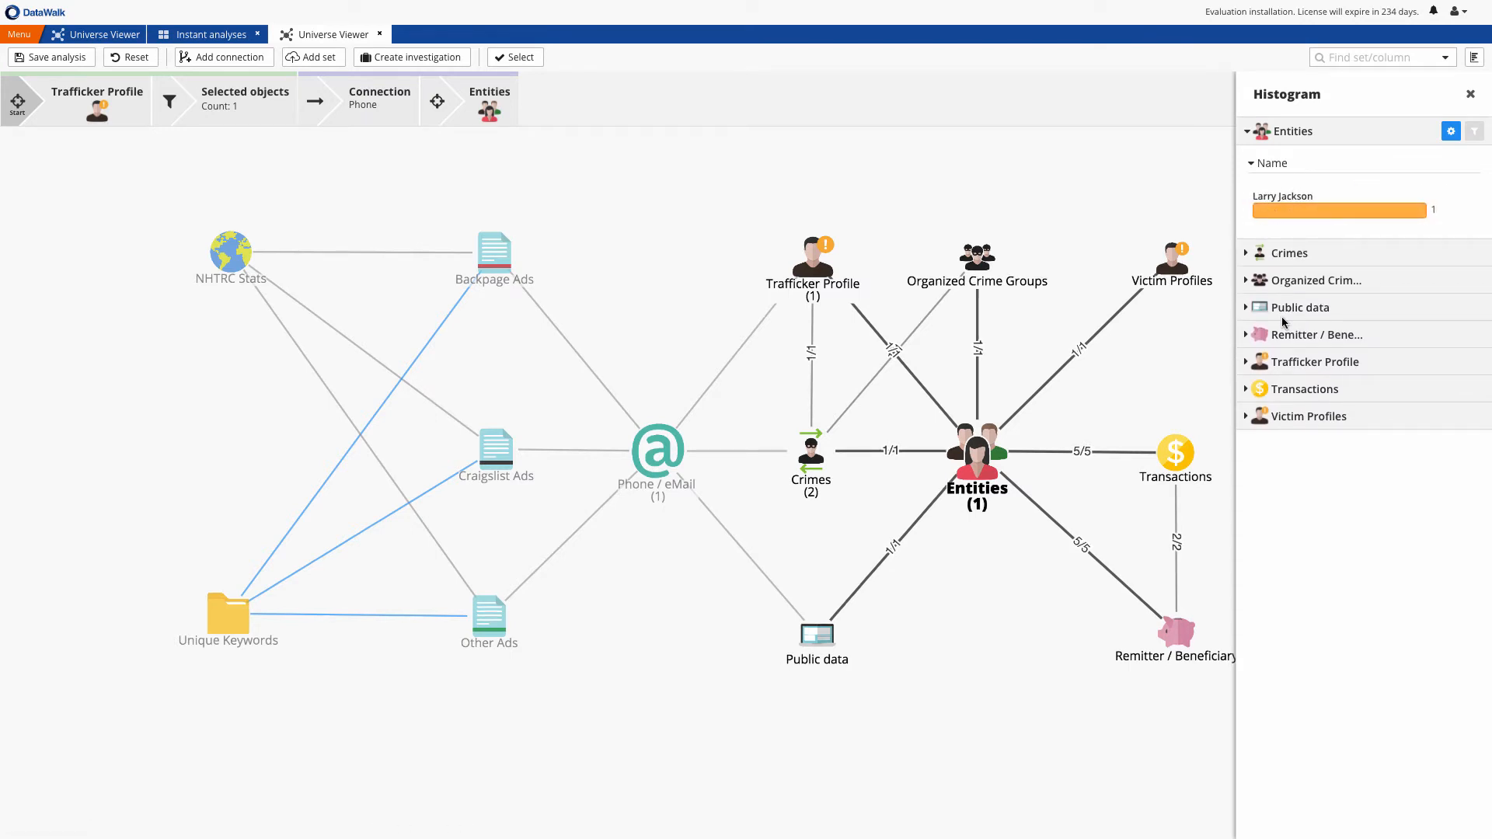
left_click(1288, 261)
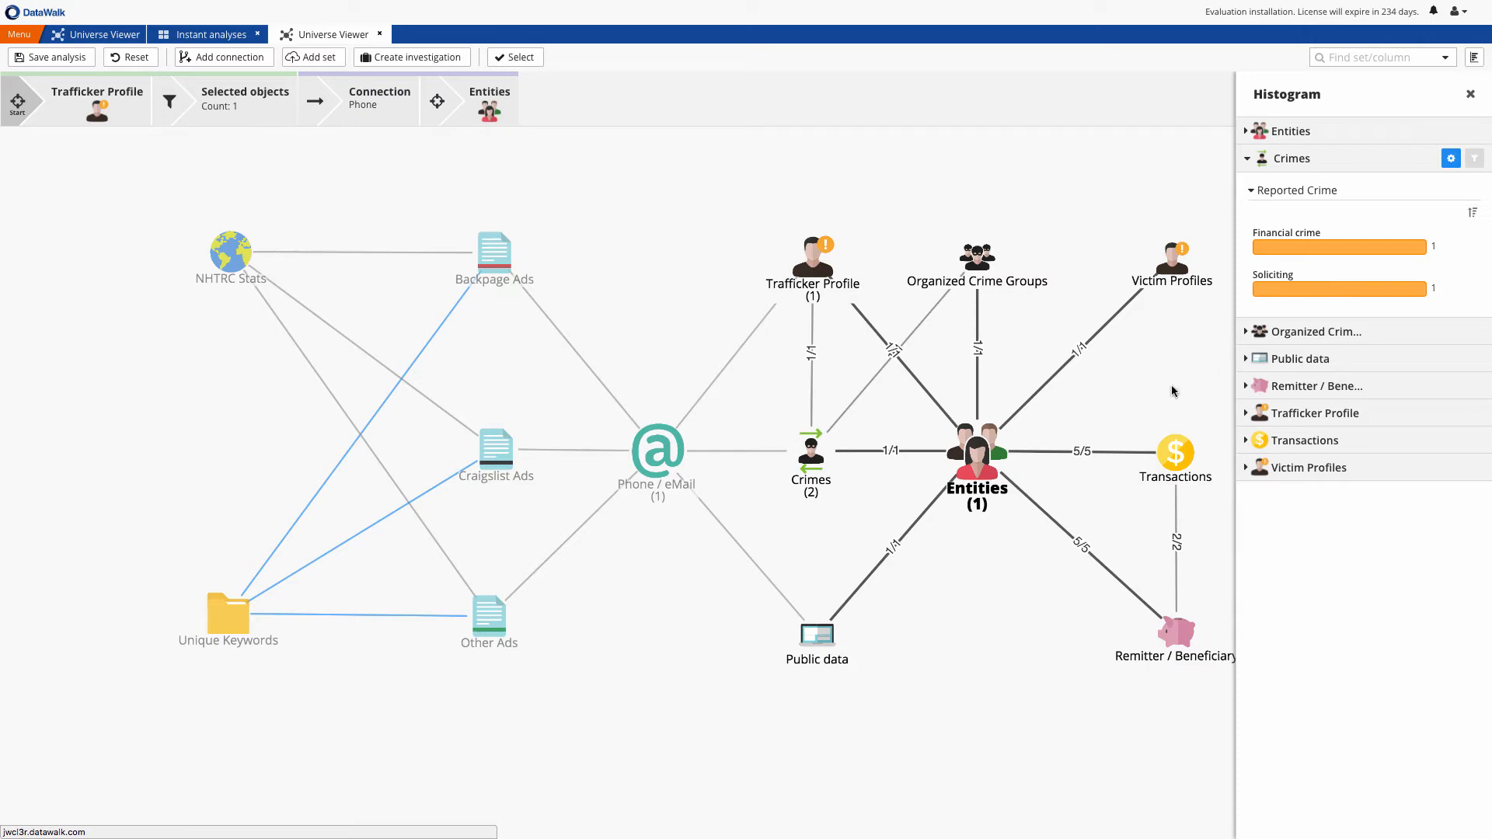
Open the Entities set in table view and bring up the listed person's dossier to examine crimes, transactions and accounts
right_click(981, 451)
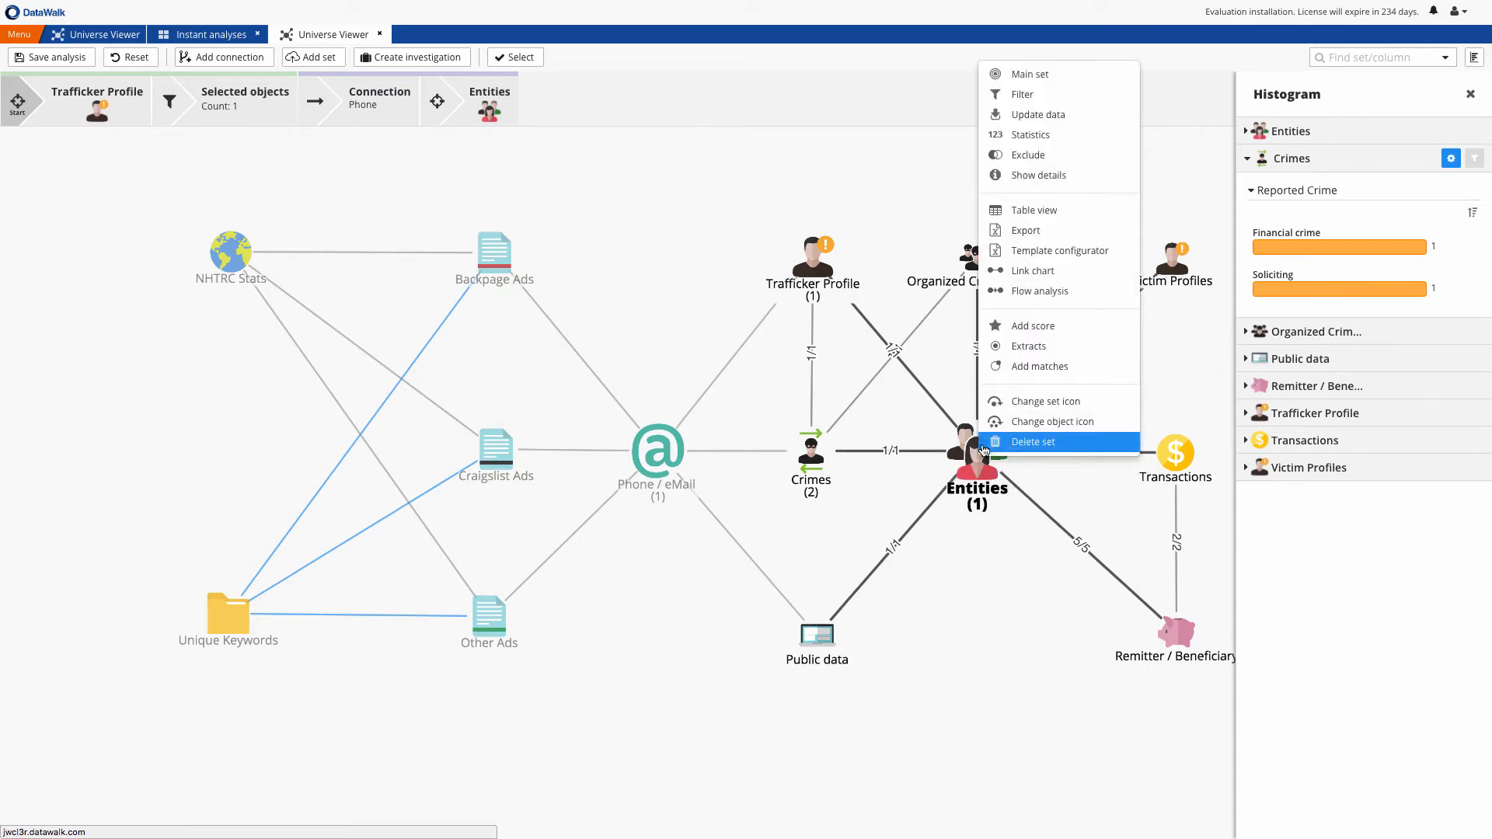
left_click(1027, 210)
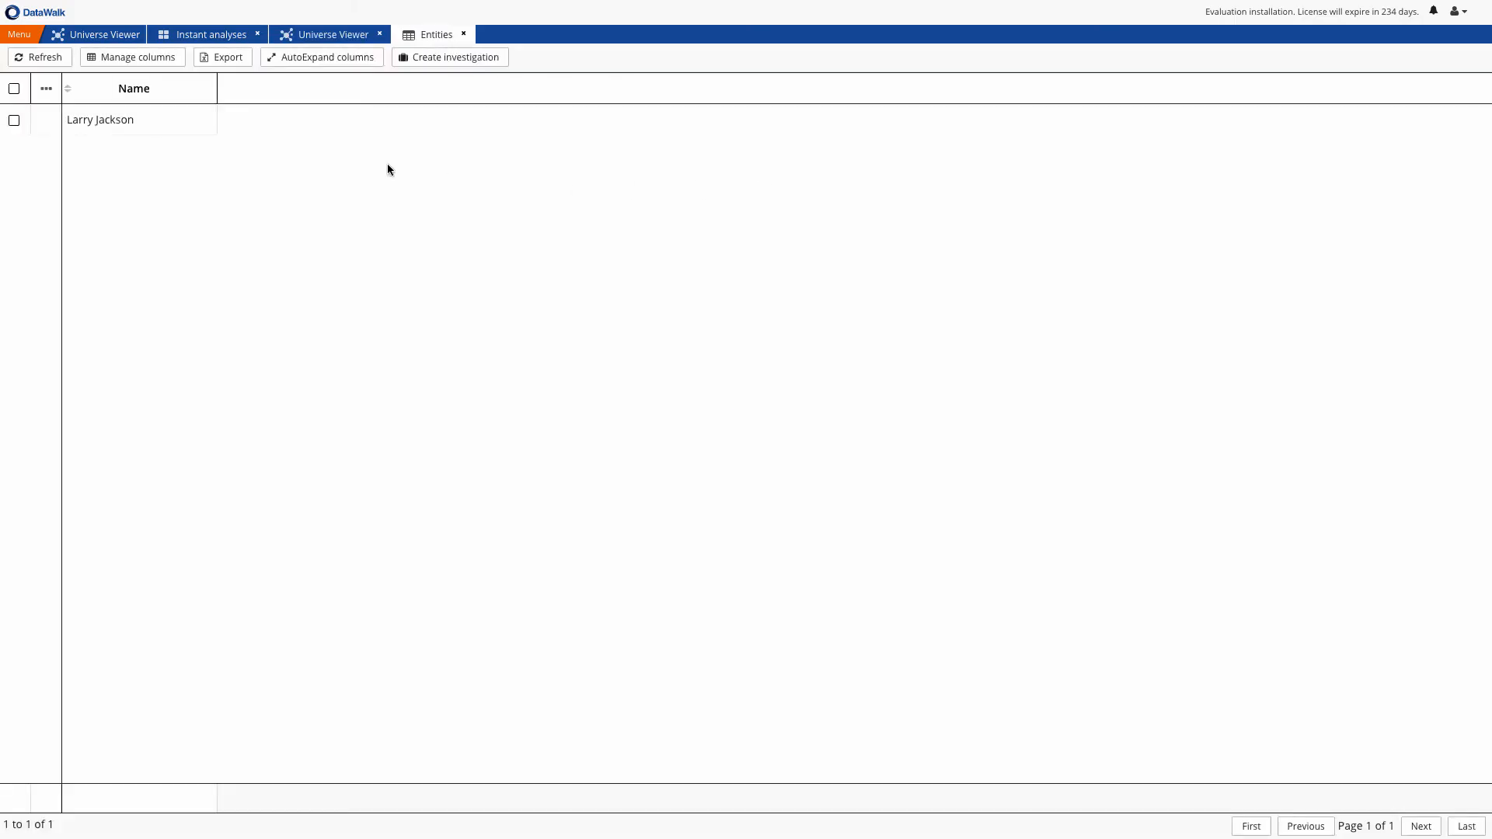
left_click(47, 119)
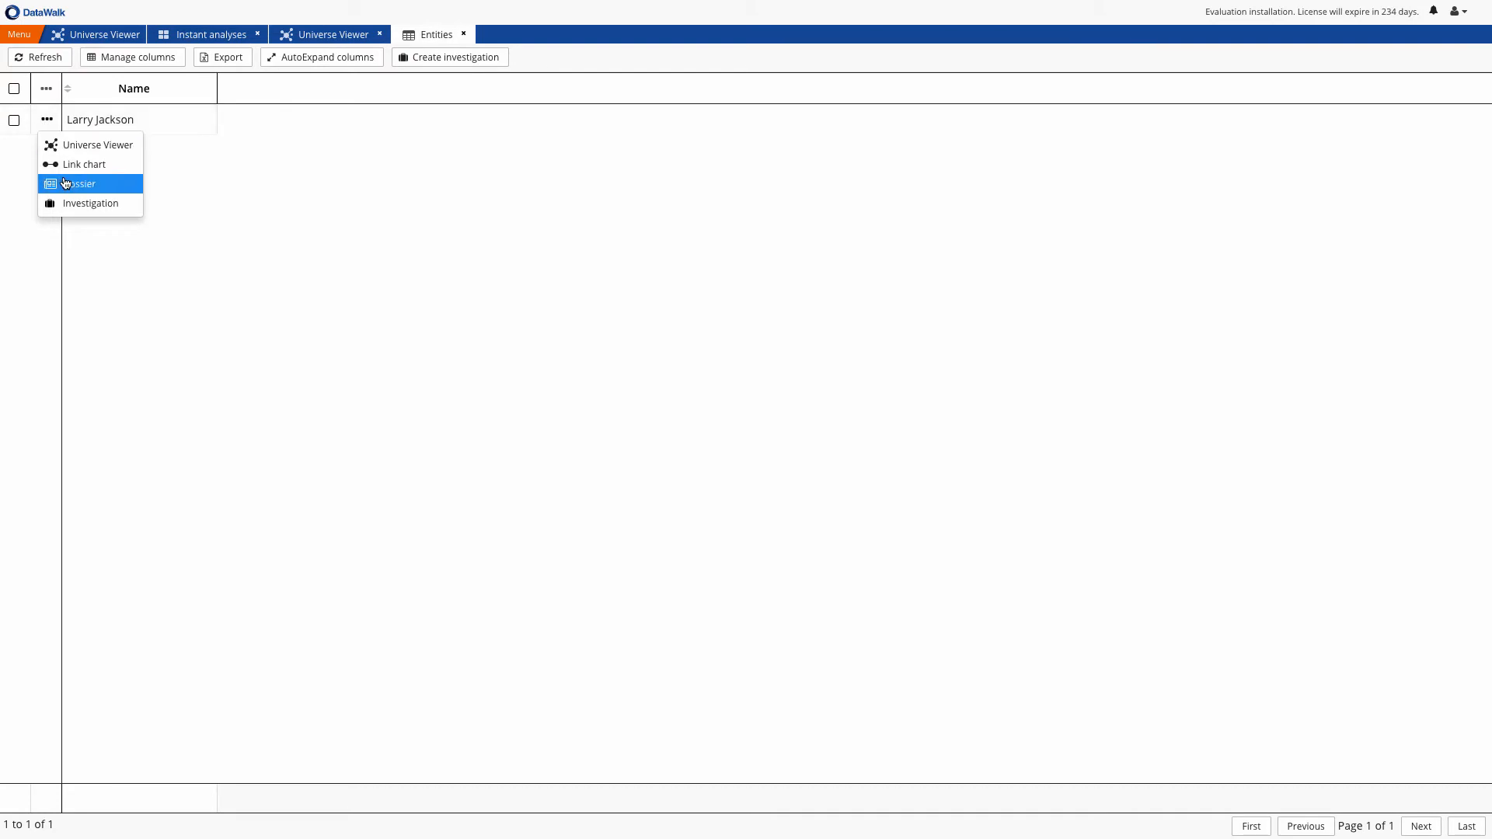
left_click(65, 183)
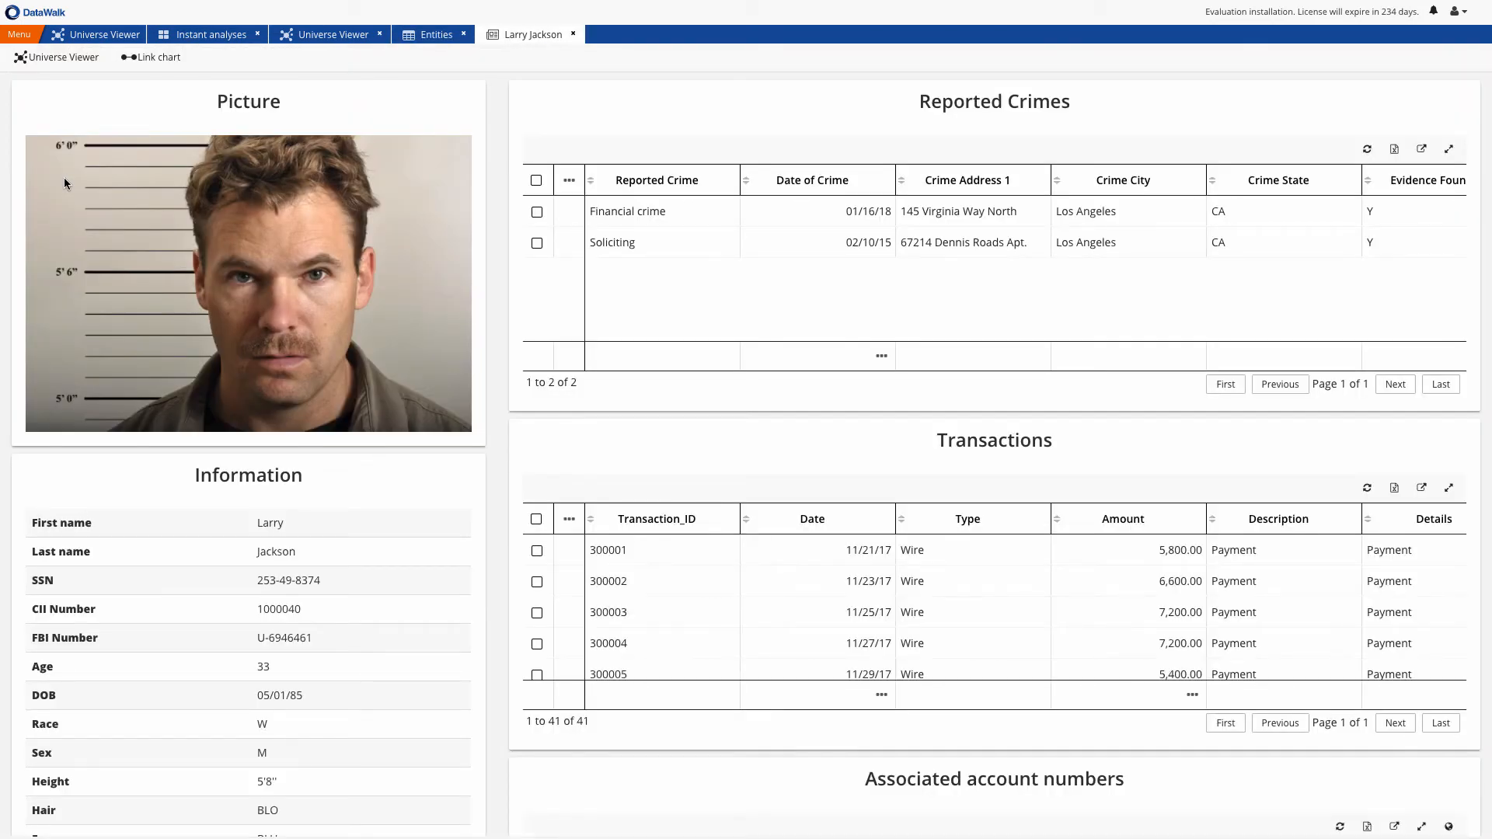
scroll(780, 423, "down", 3)
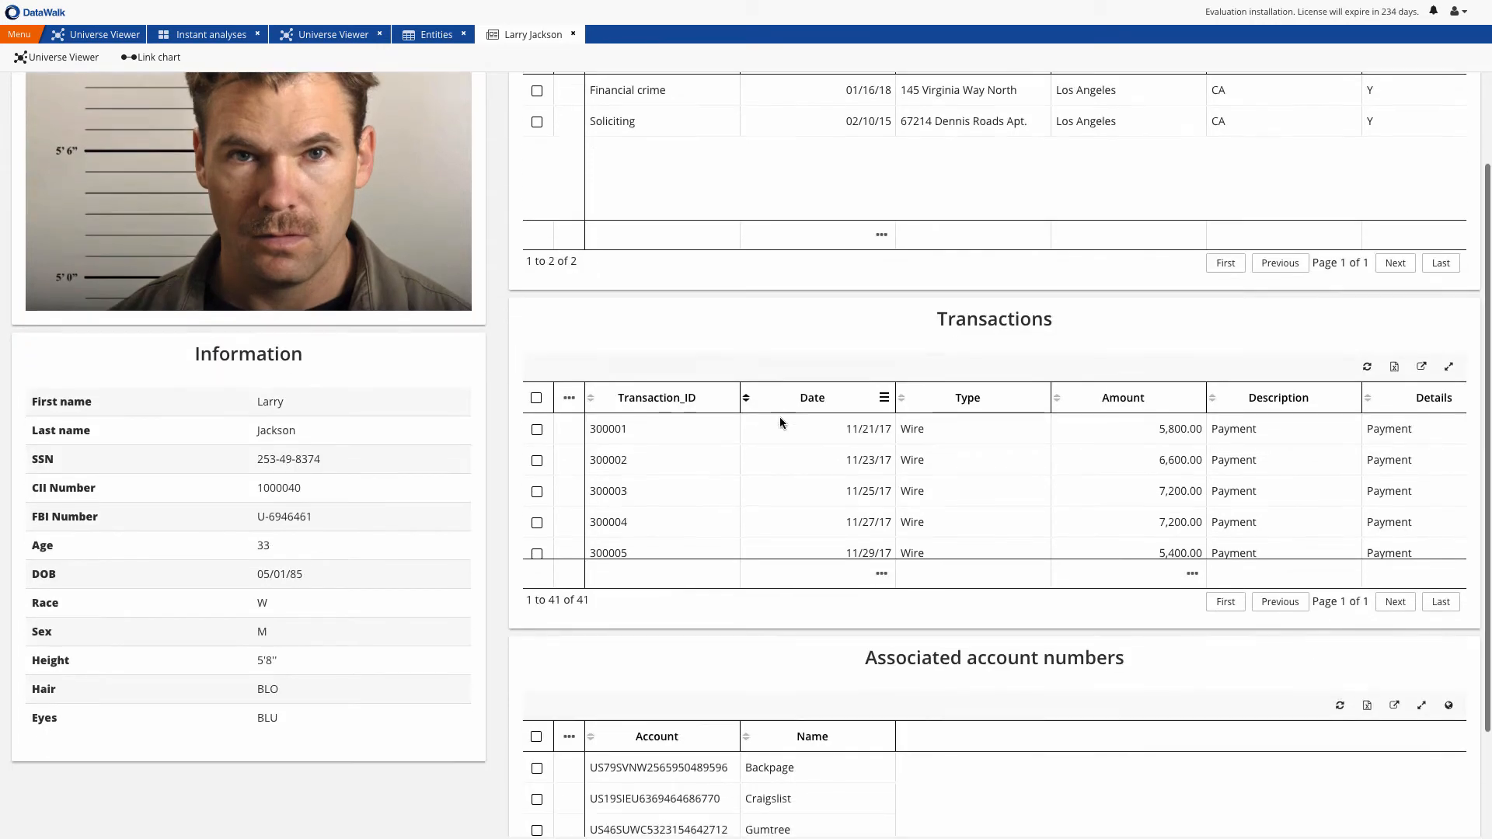
Open the suspect's transactions from the dossier in the Universe Viewer and filter them by Date to the last 4 months
left_click(568, 339)
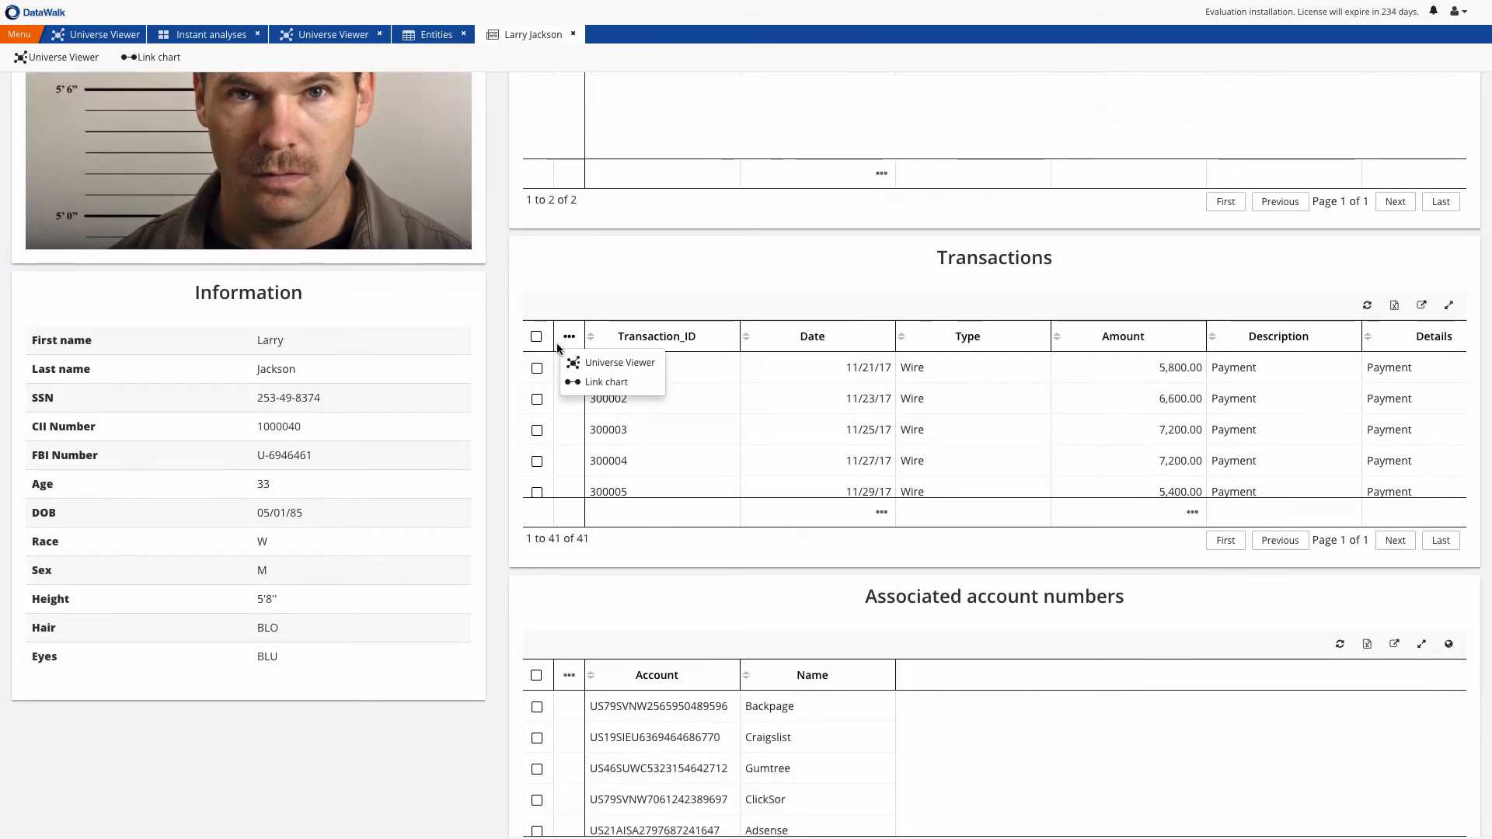
left_click(594, 365)
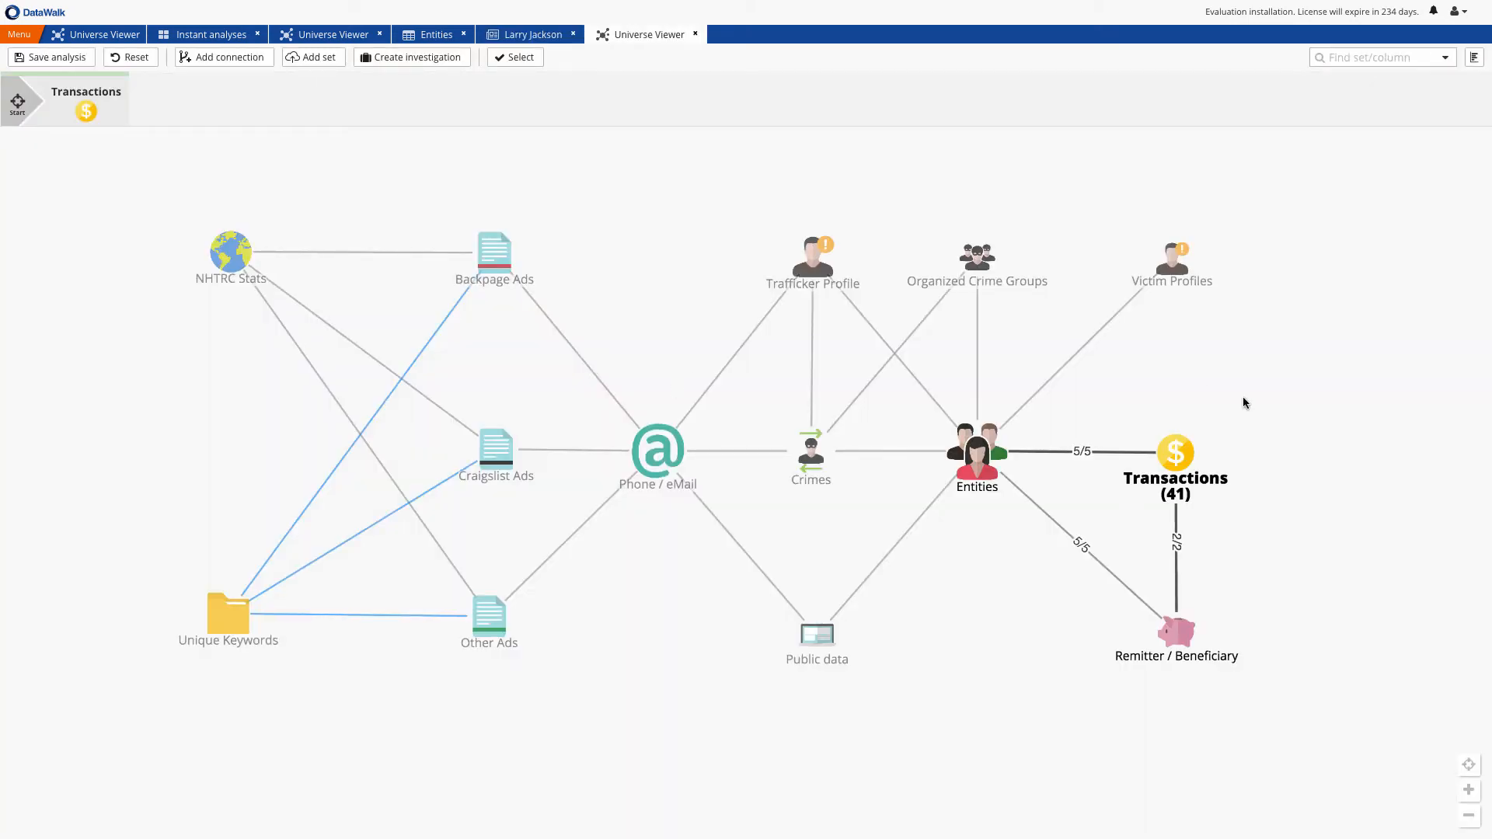
right_click(1165, 463)
left_click(1209, 103)
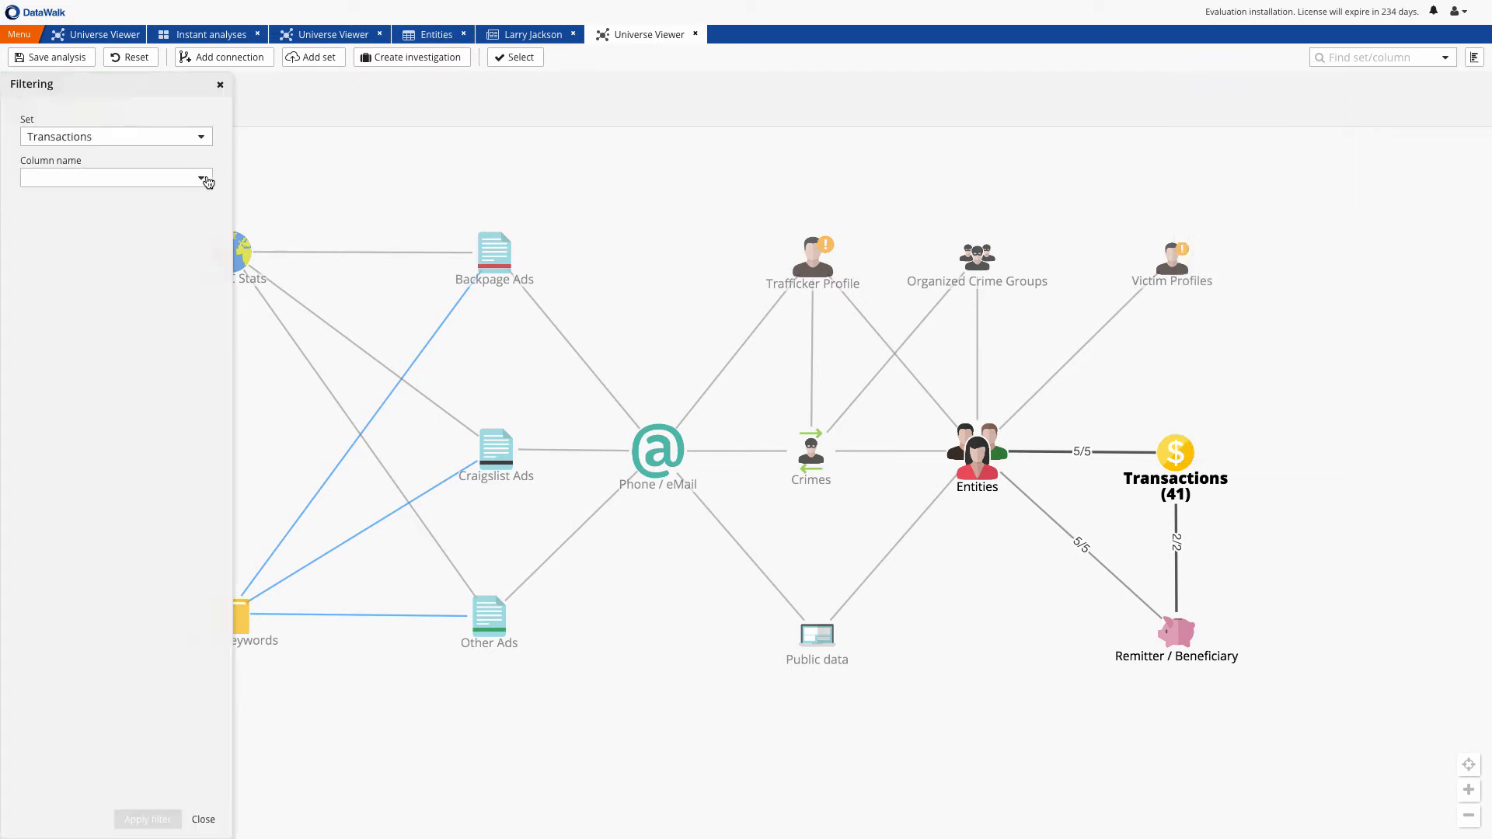
left_click(201, 178)
left_click(127, 205)
left_click(201, 205)
type("4")
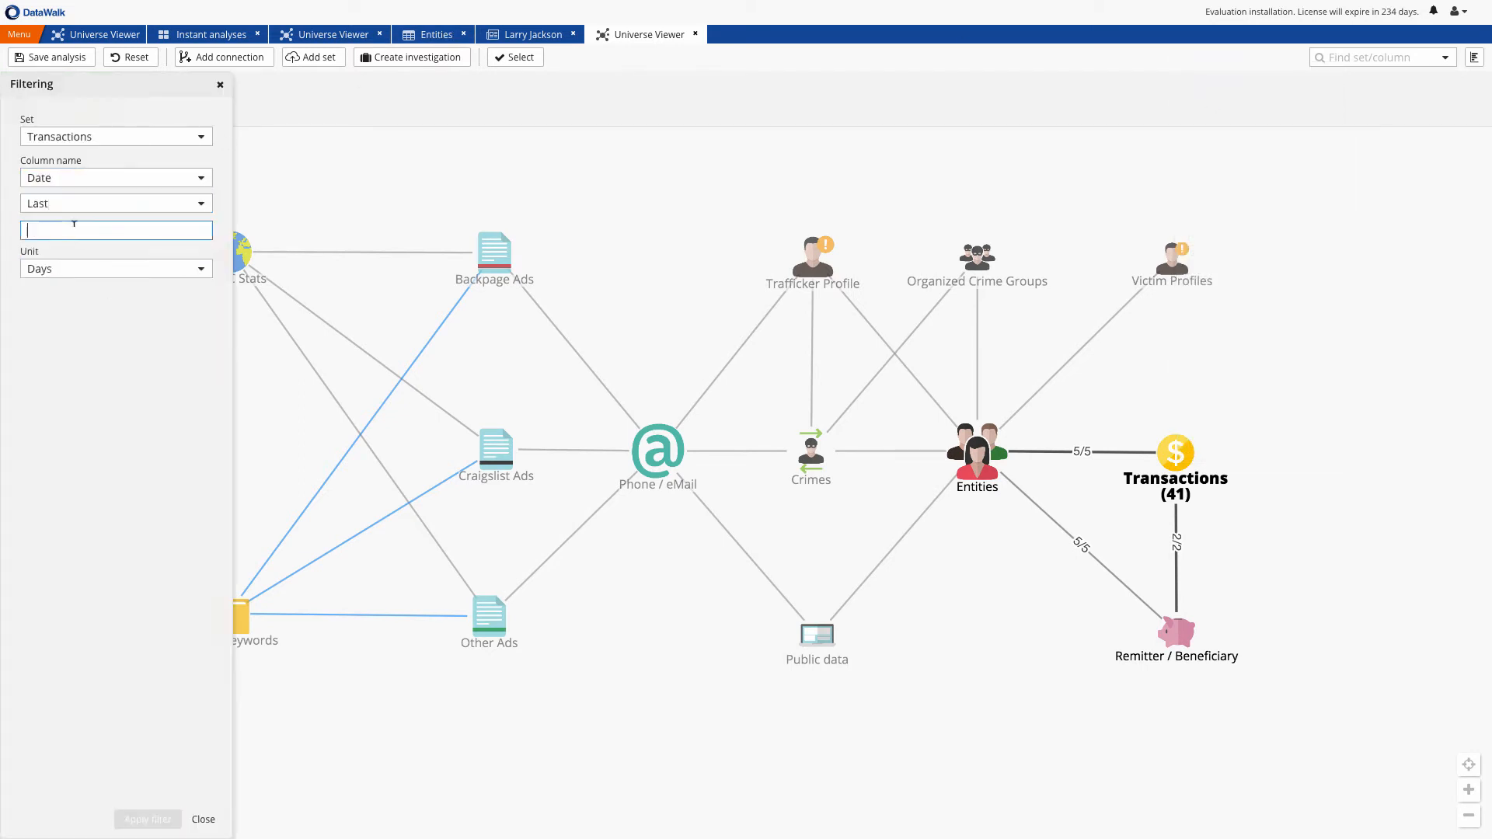
left_click(198, 269)
left_click(178, 346)
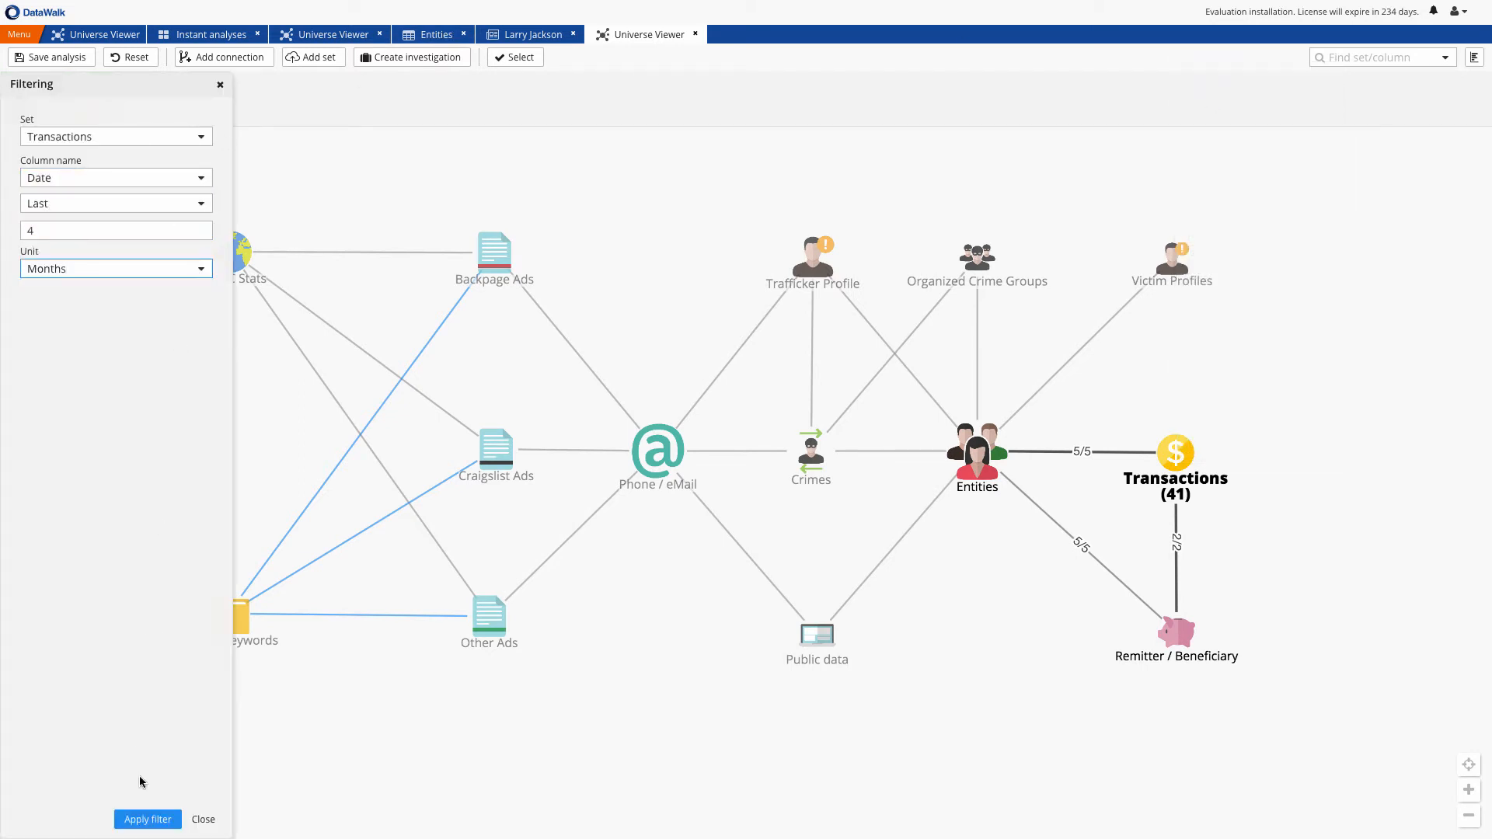
left_click(147, 819)
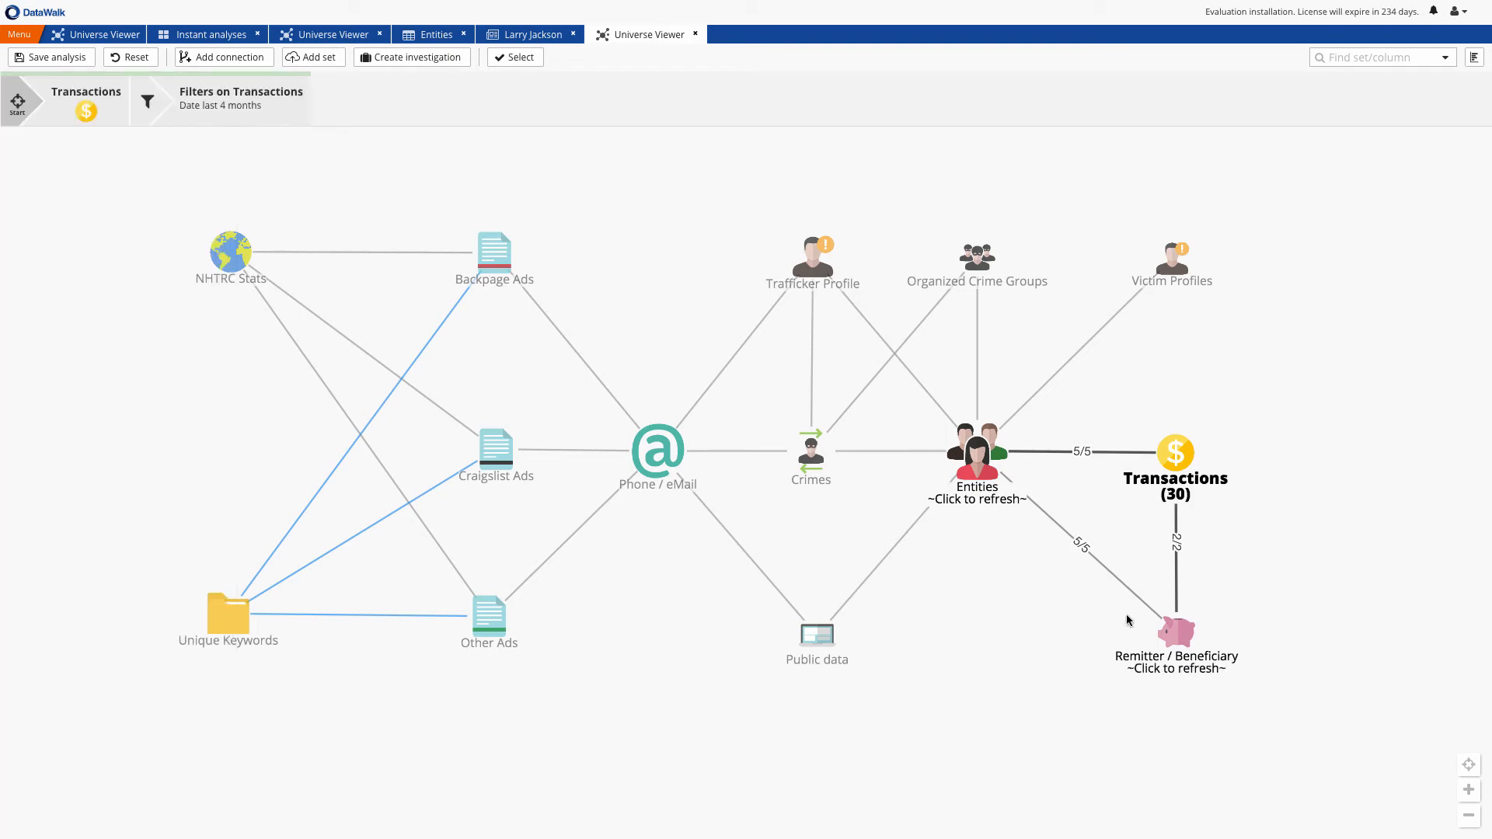
Follow the filtered transactions to Remitter / Beneficiary, run a flow analysis and arrange it as Hierarchy top with Expectance Ltd. at the head
left_click(1180, 634)
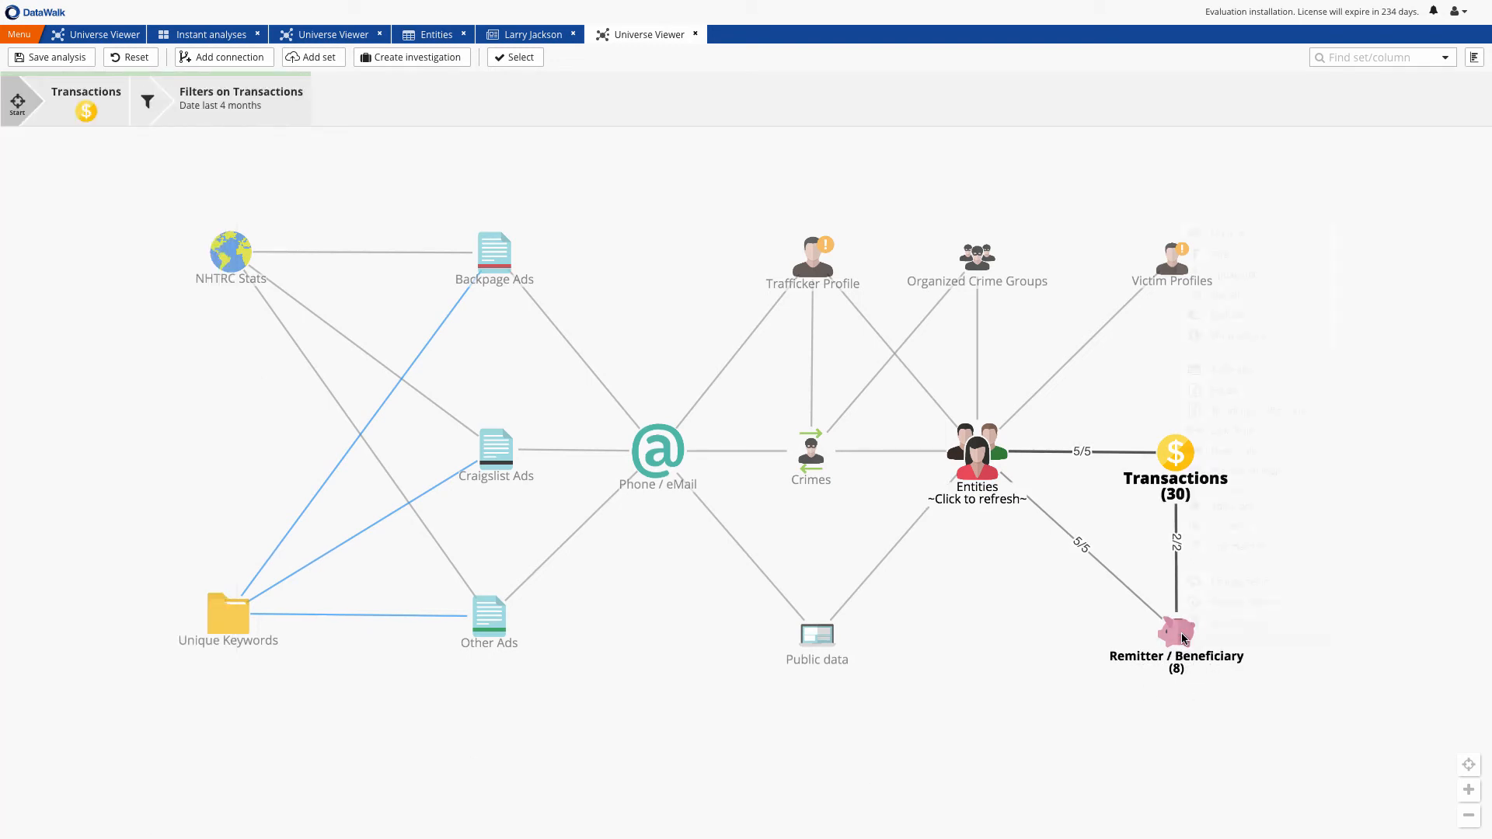
left_click(1234, 457)
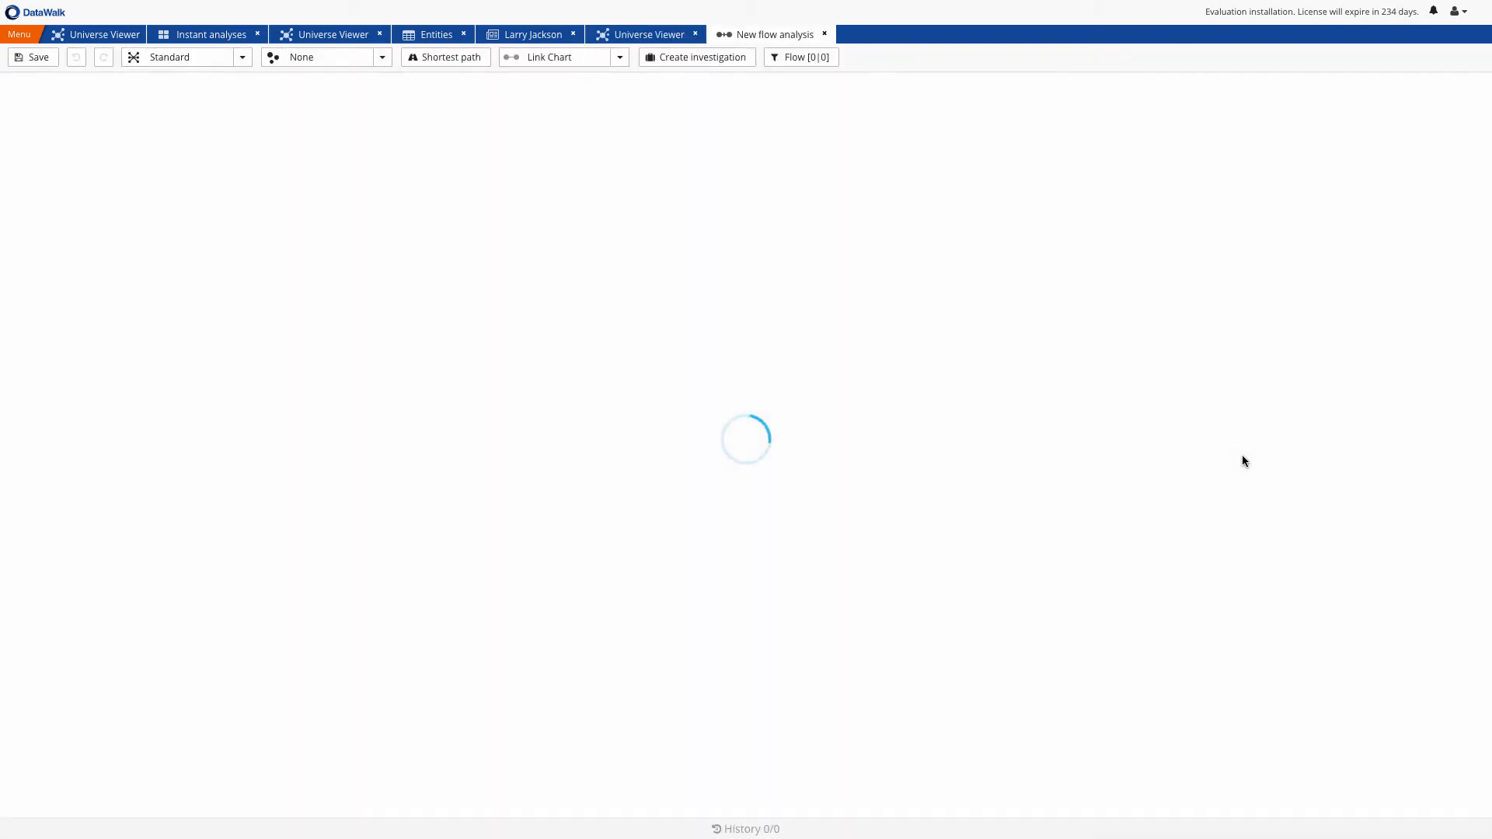
left_click(899, 455)
key("space")
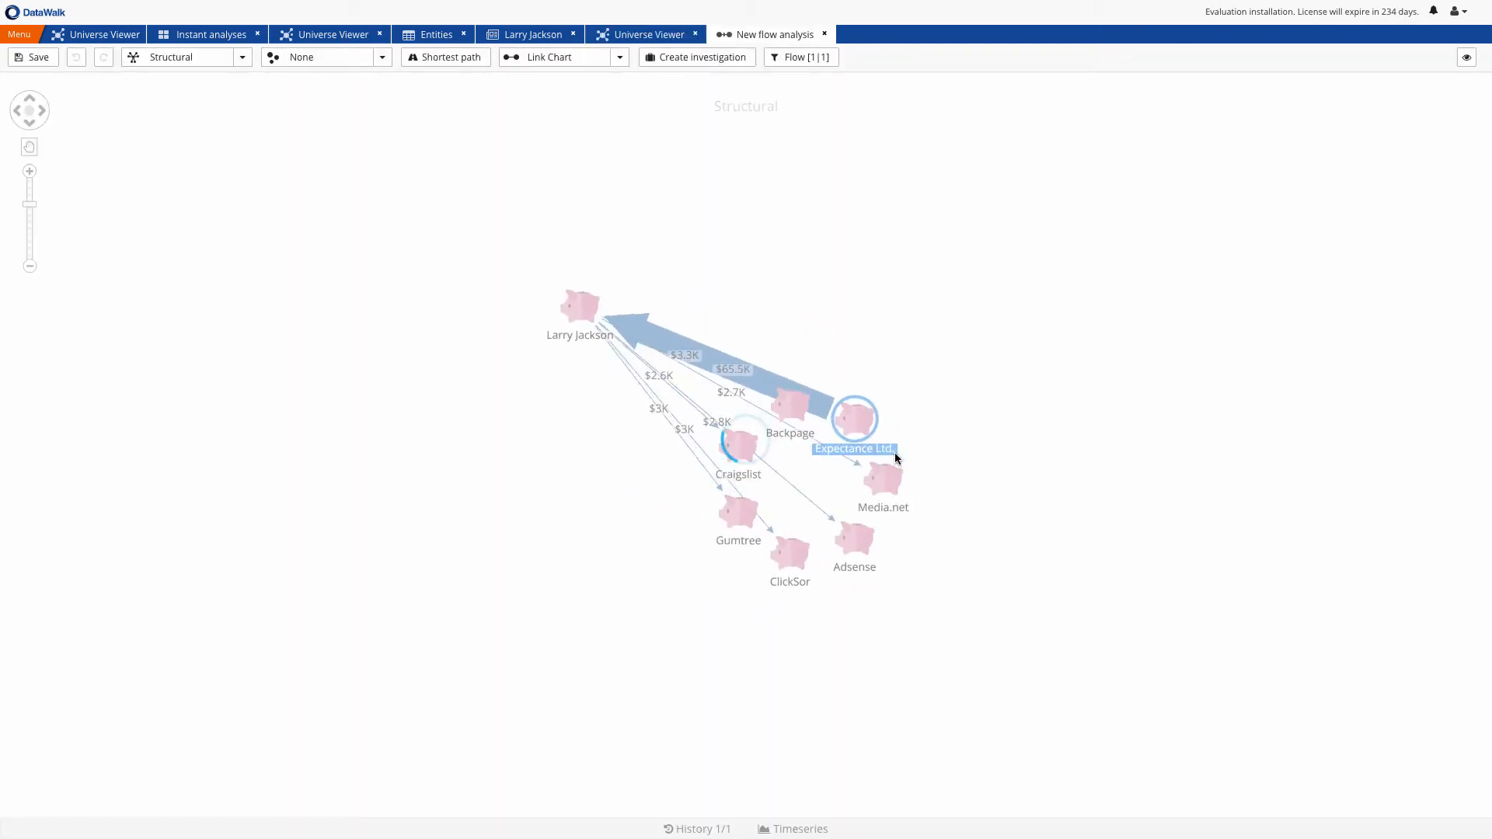
key("space")
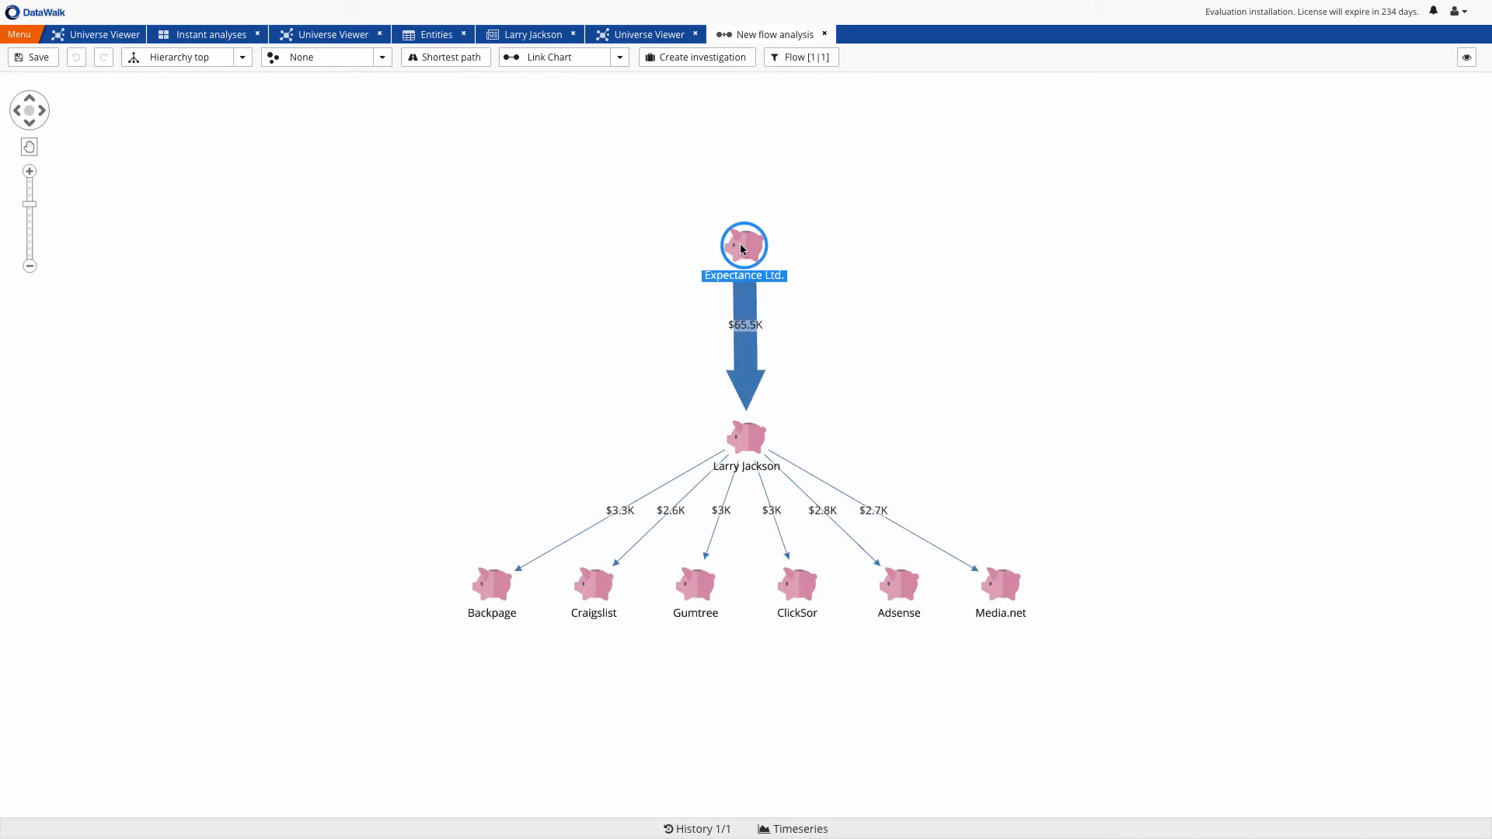
Shift the flow analysis timeseries window to 11/10/17 – 01/03/18 and save the link chart as a shared item named "New finding"
left_click(779, 831)
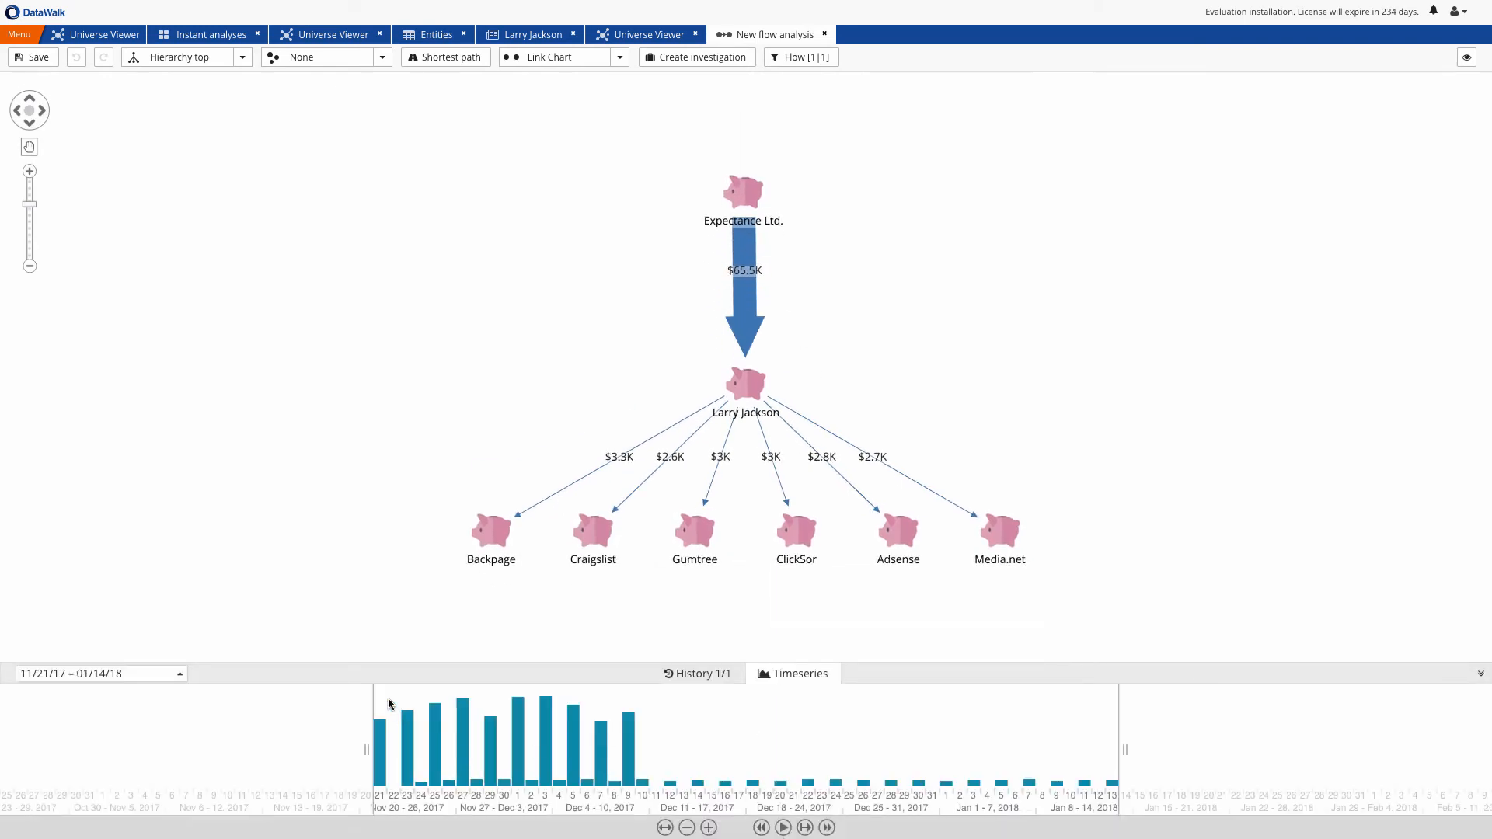
left_click_drag(388, 698, 484, 744)
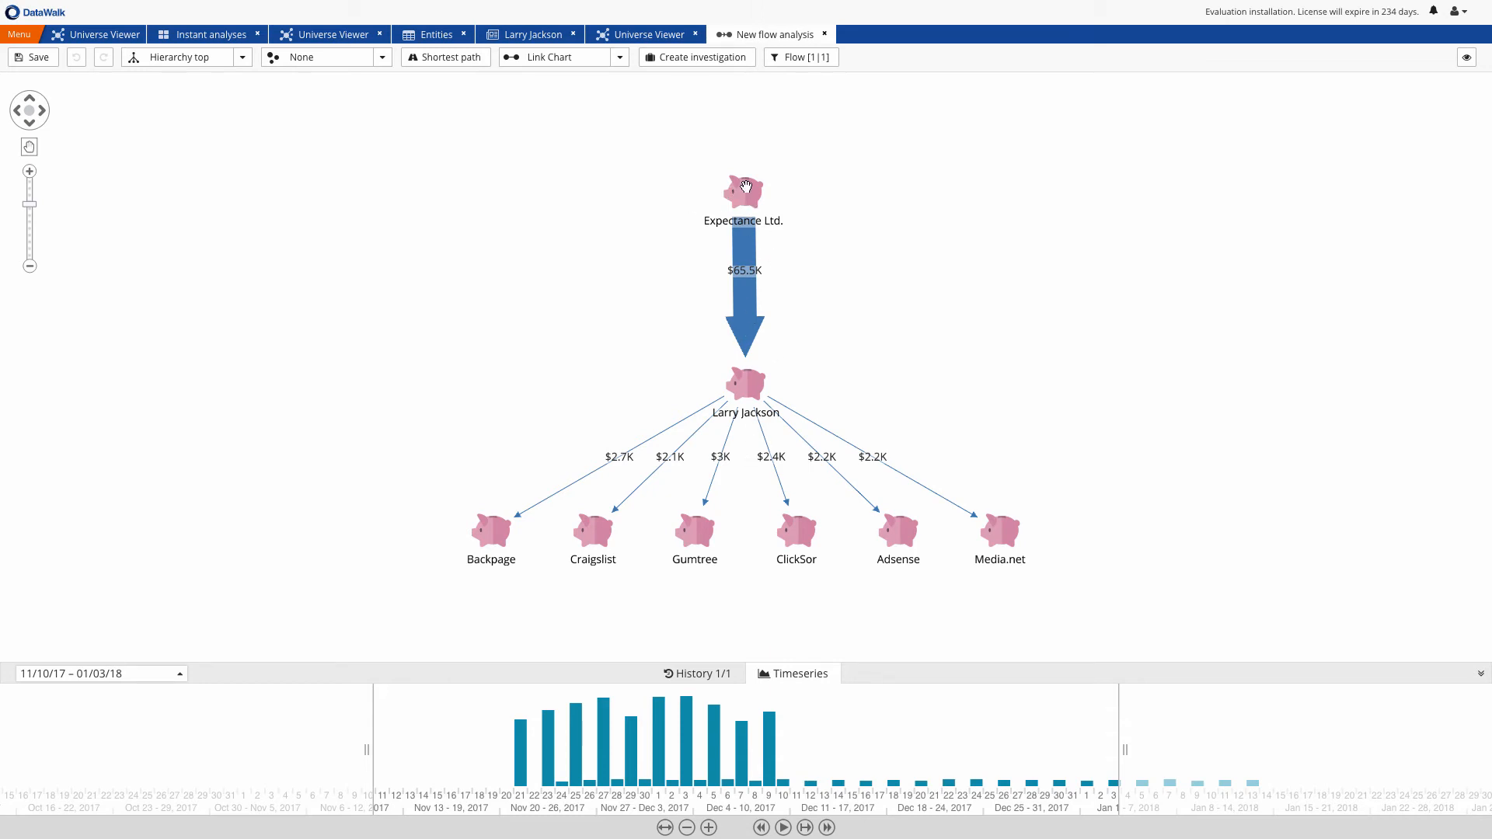
left_click(33, 62)
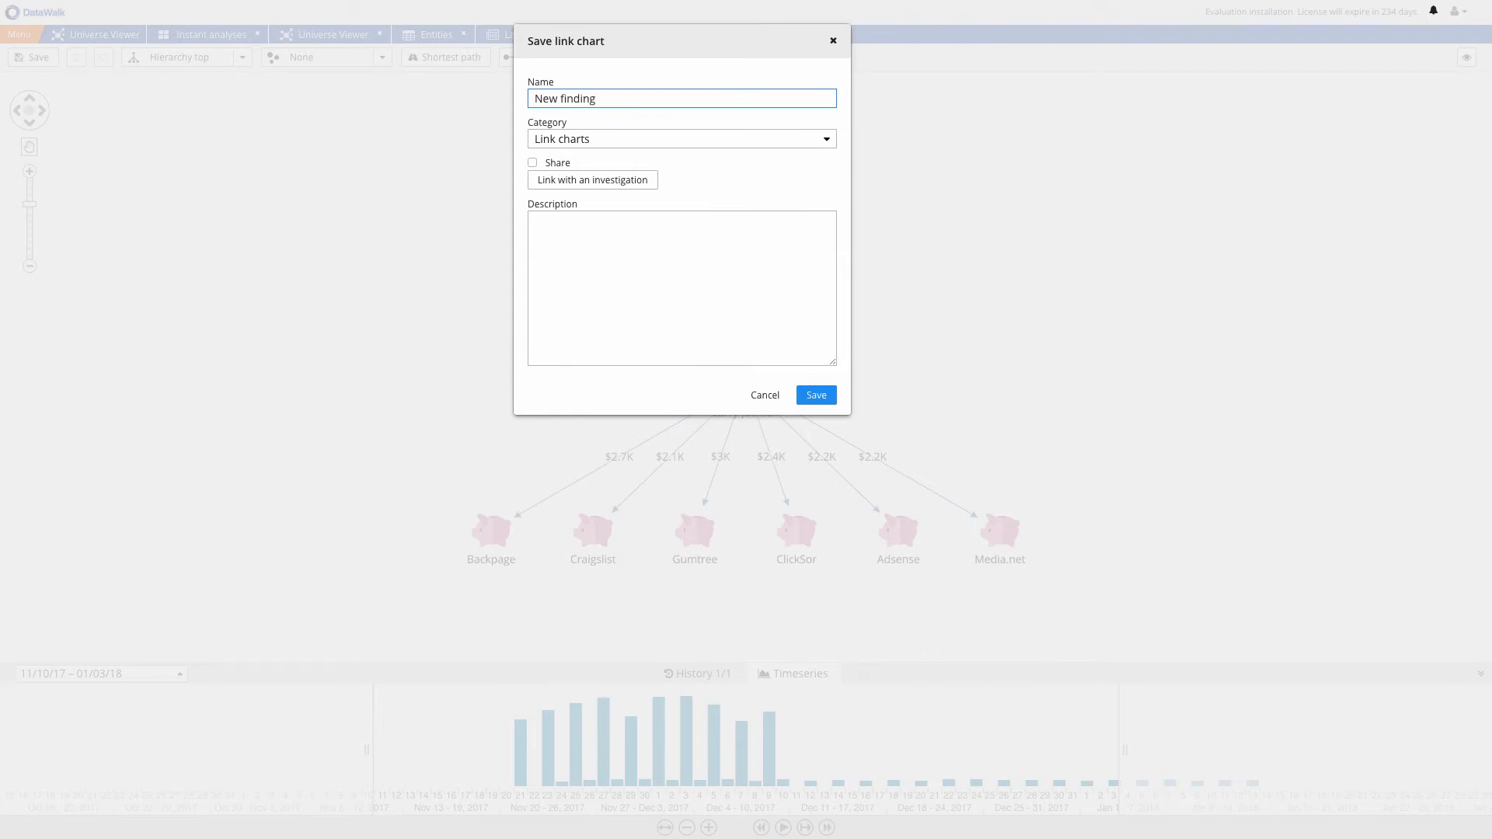
left_click(533, 162)
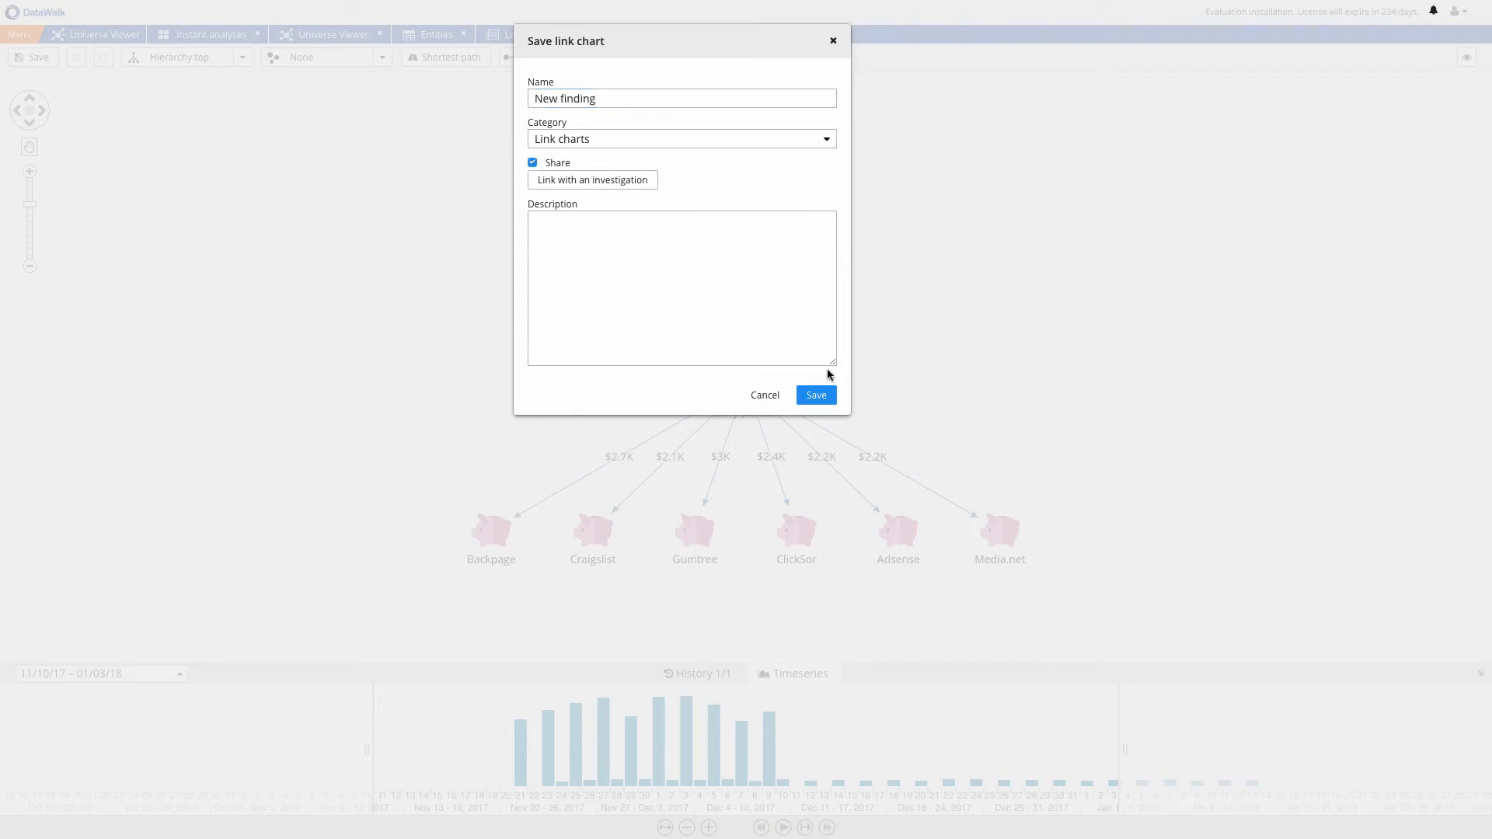
left_click(818, 396)
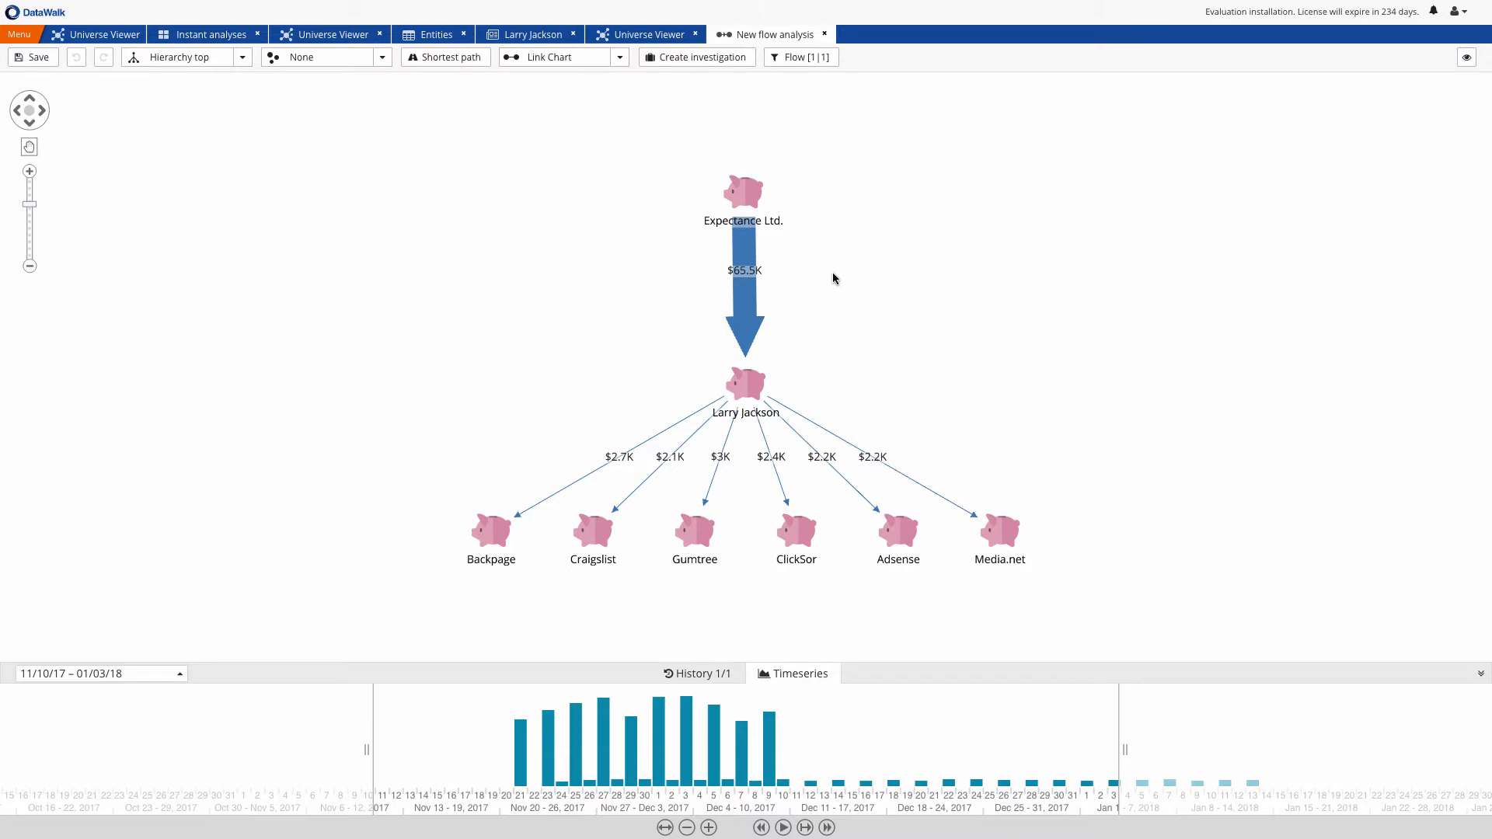
Open the New case investigation from the flow chart and add a note titled "New finding" with the New finding link chart attached
left_click(695, 57)
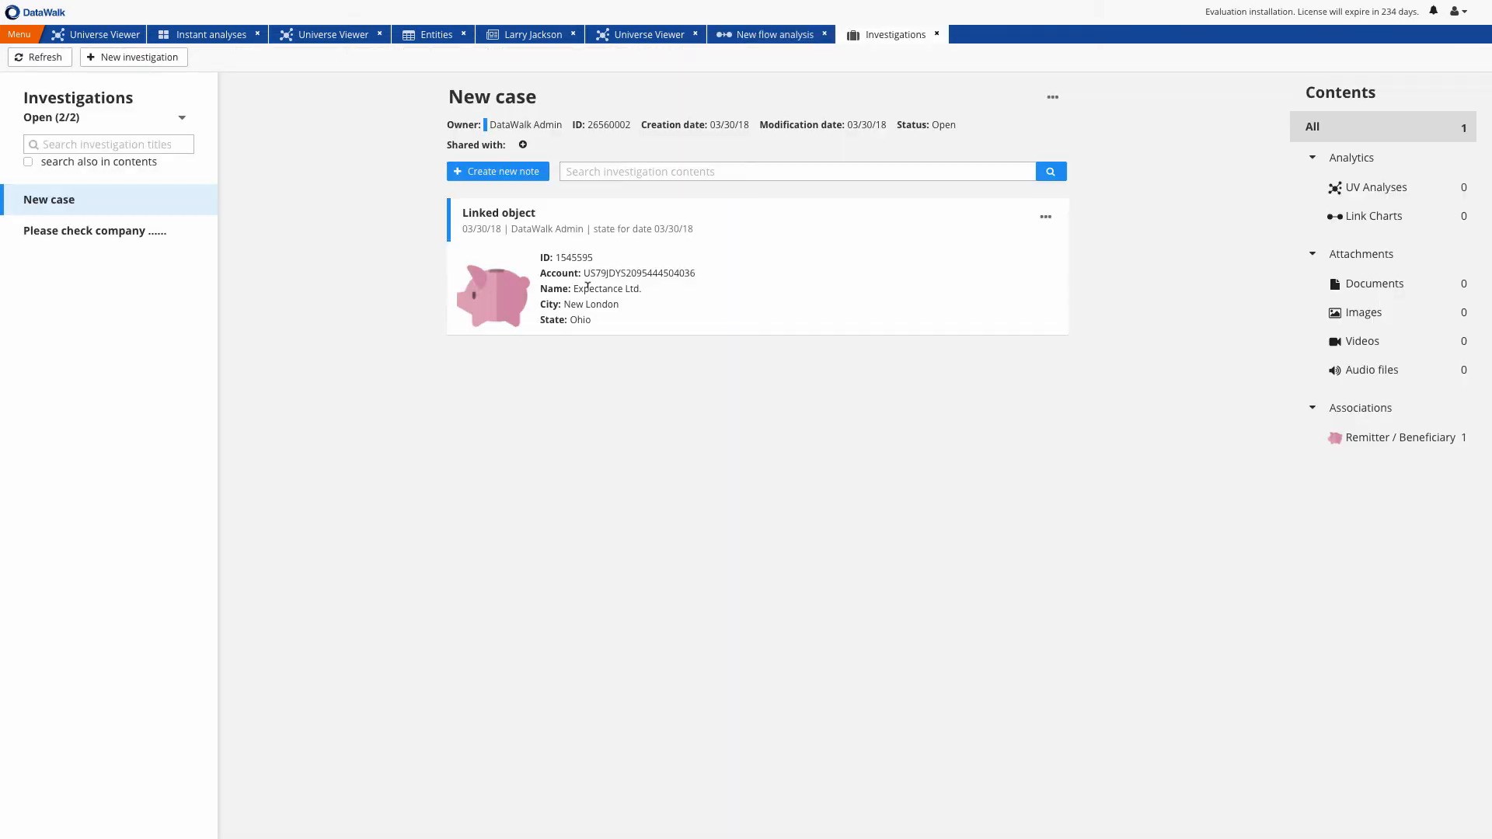
left_click(509, 172)
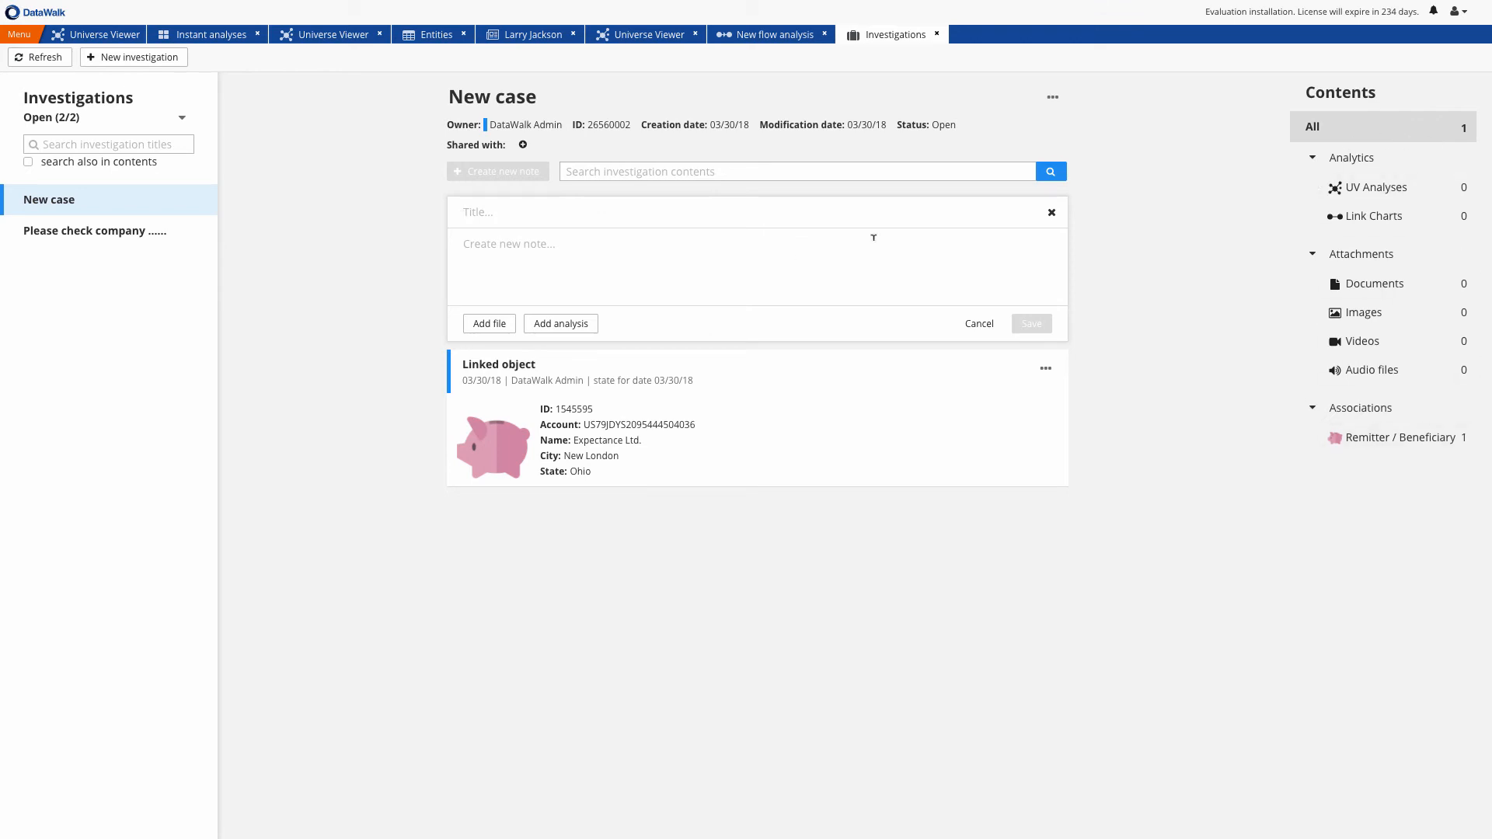
type("New finding")
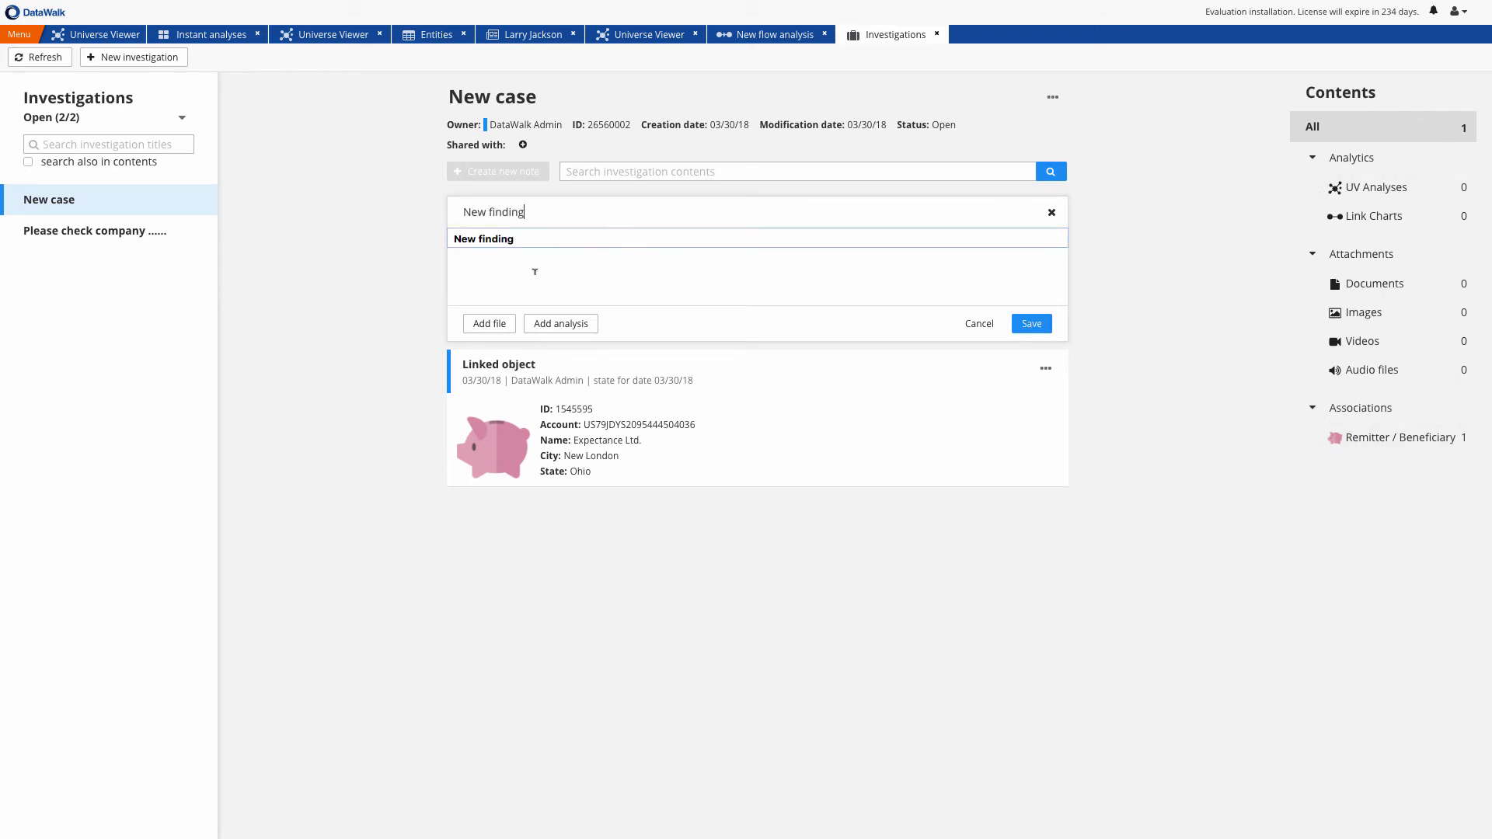
left_click(545, 320)
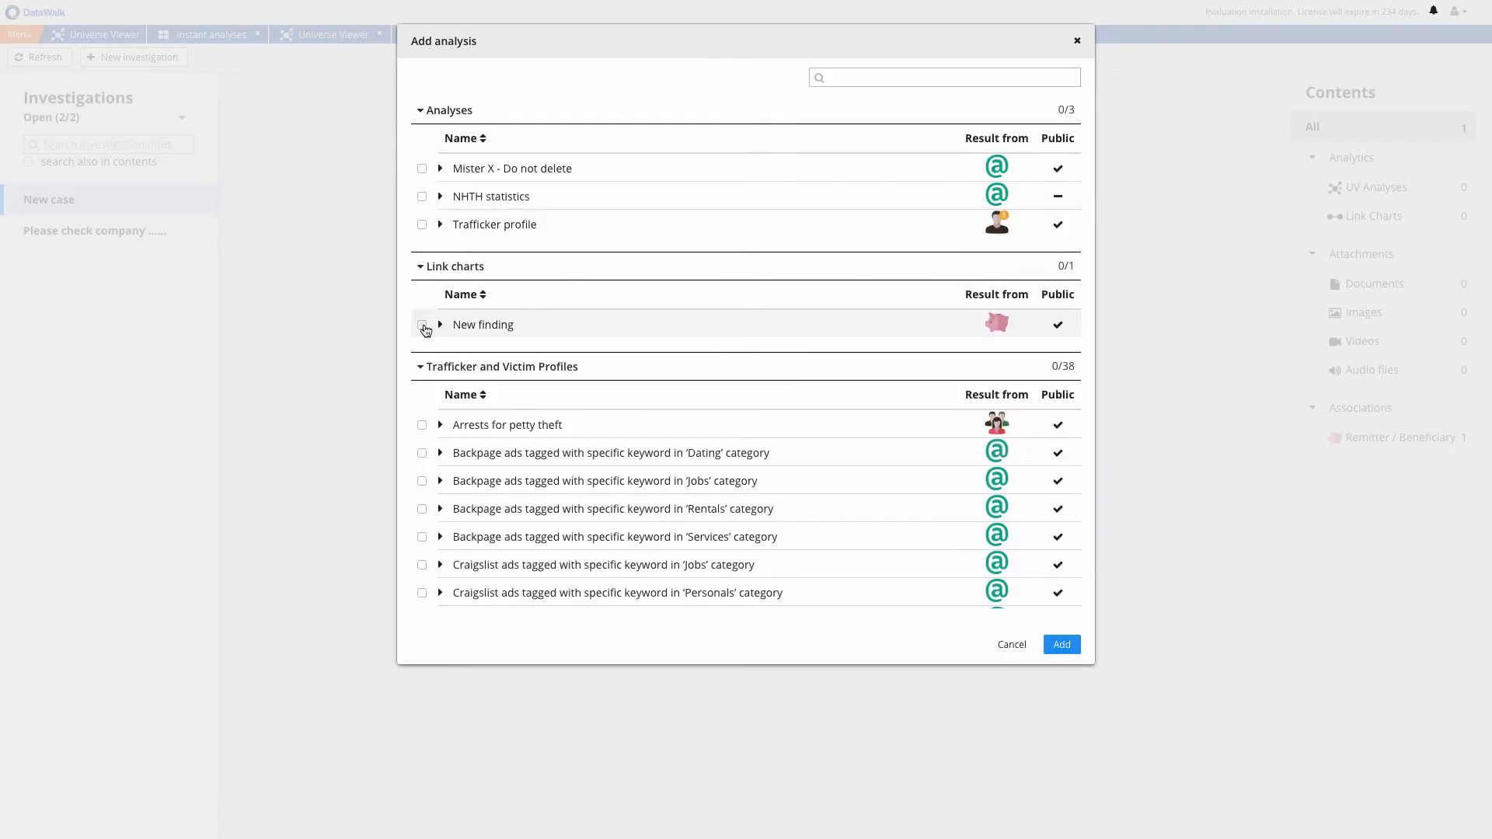
left_click(422, 324)
left_click(1049, 647)
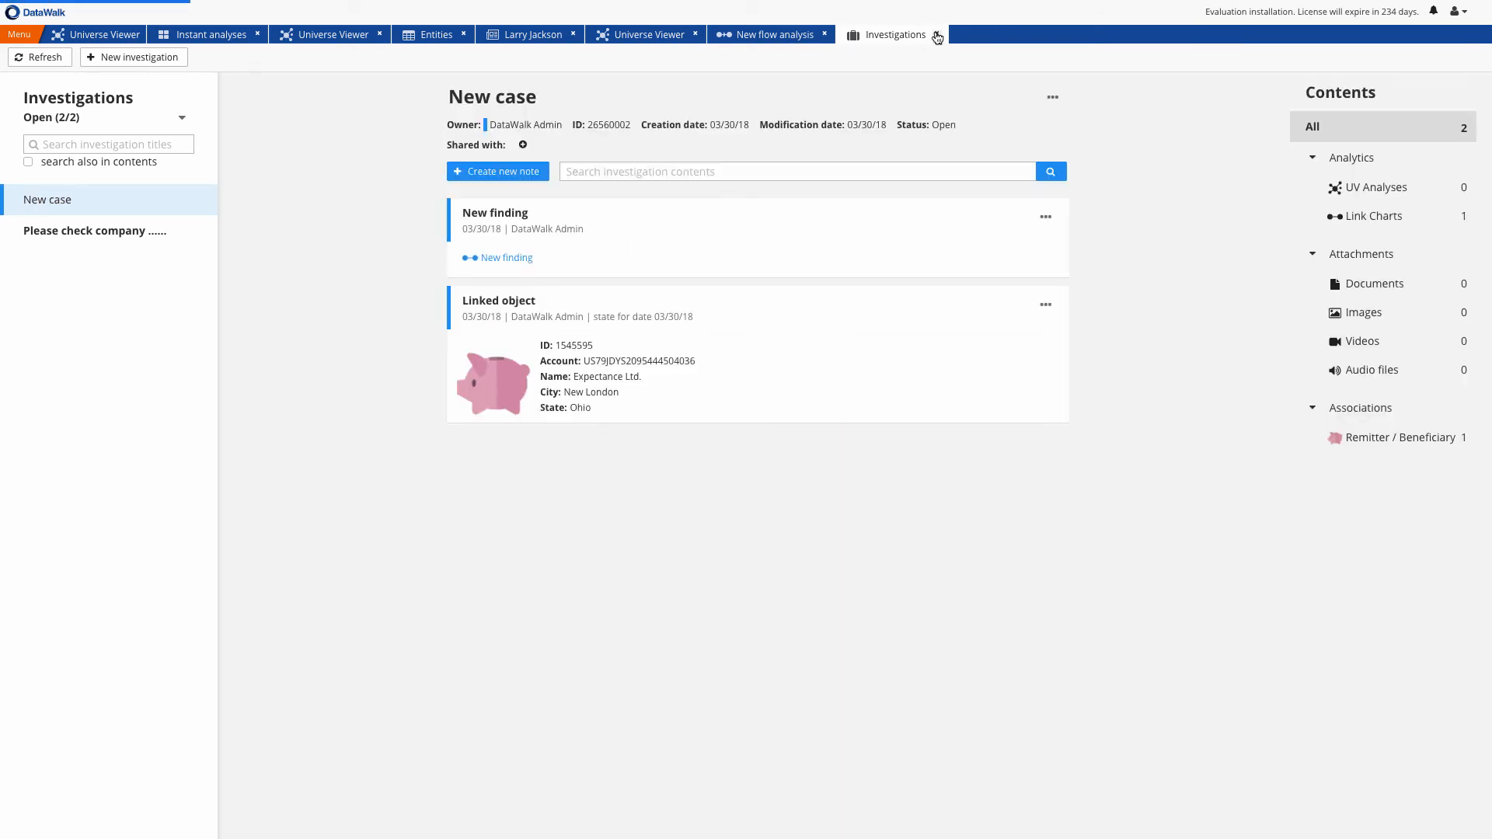
left_click(936, 36)
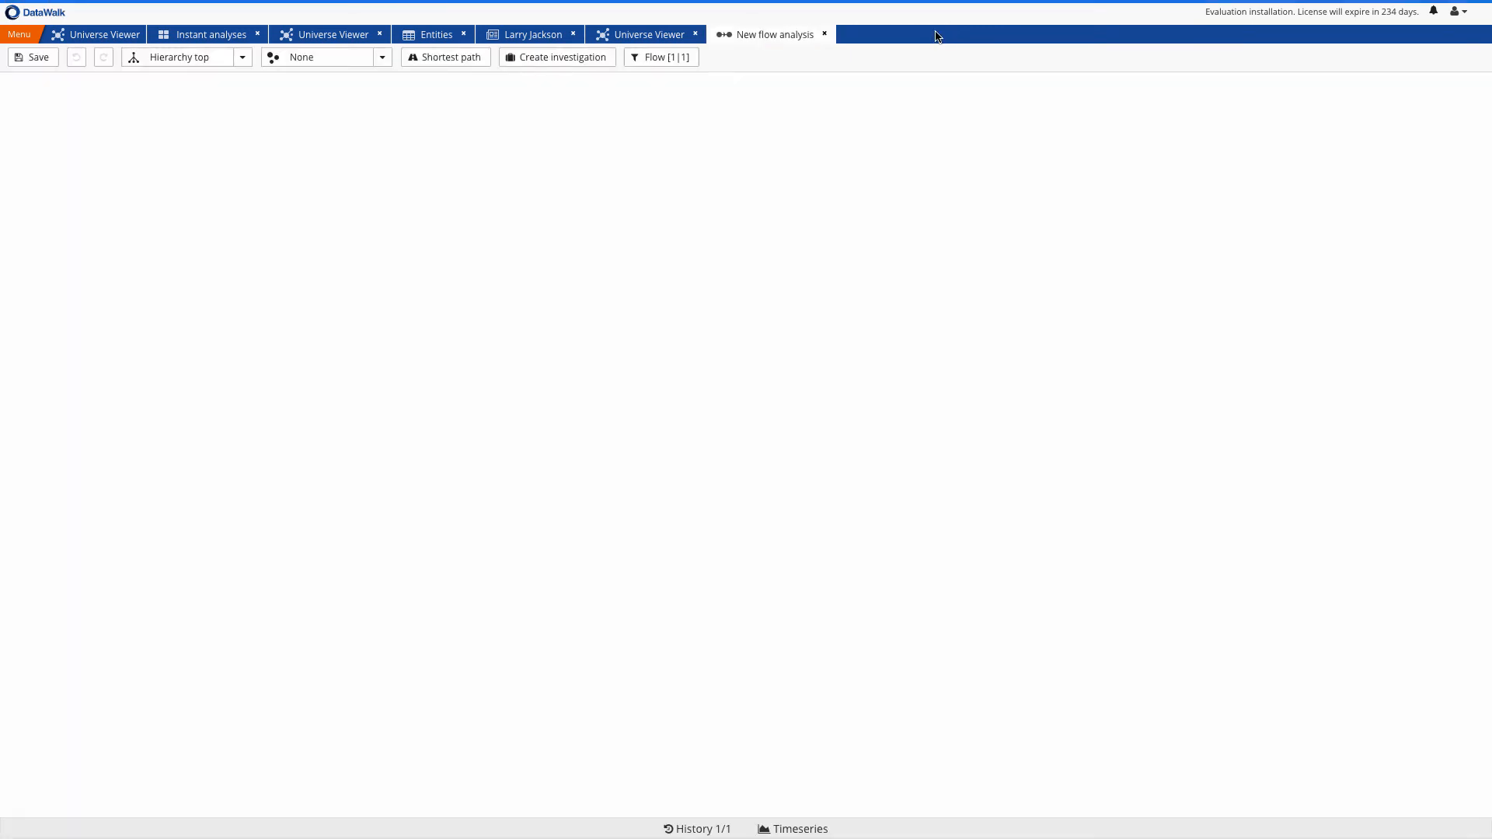
Show Expectance Ltd. from the flow chart in table view and open its record in the Universe Viewer
left_click(736, 191)
right_click(736, 191)
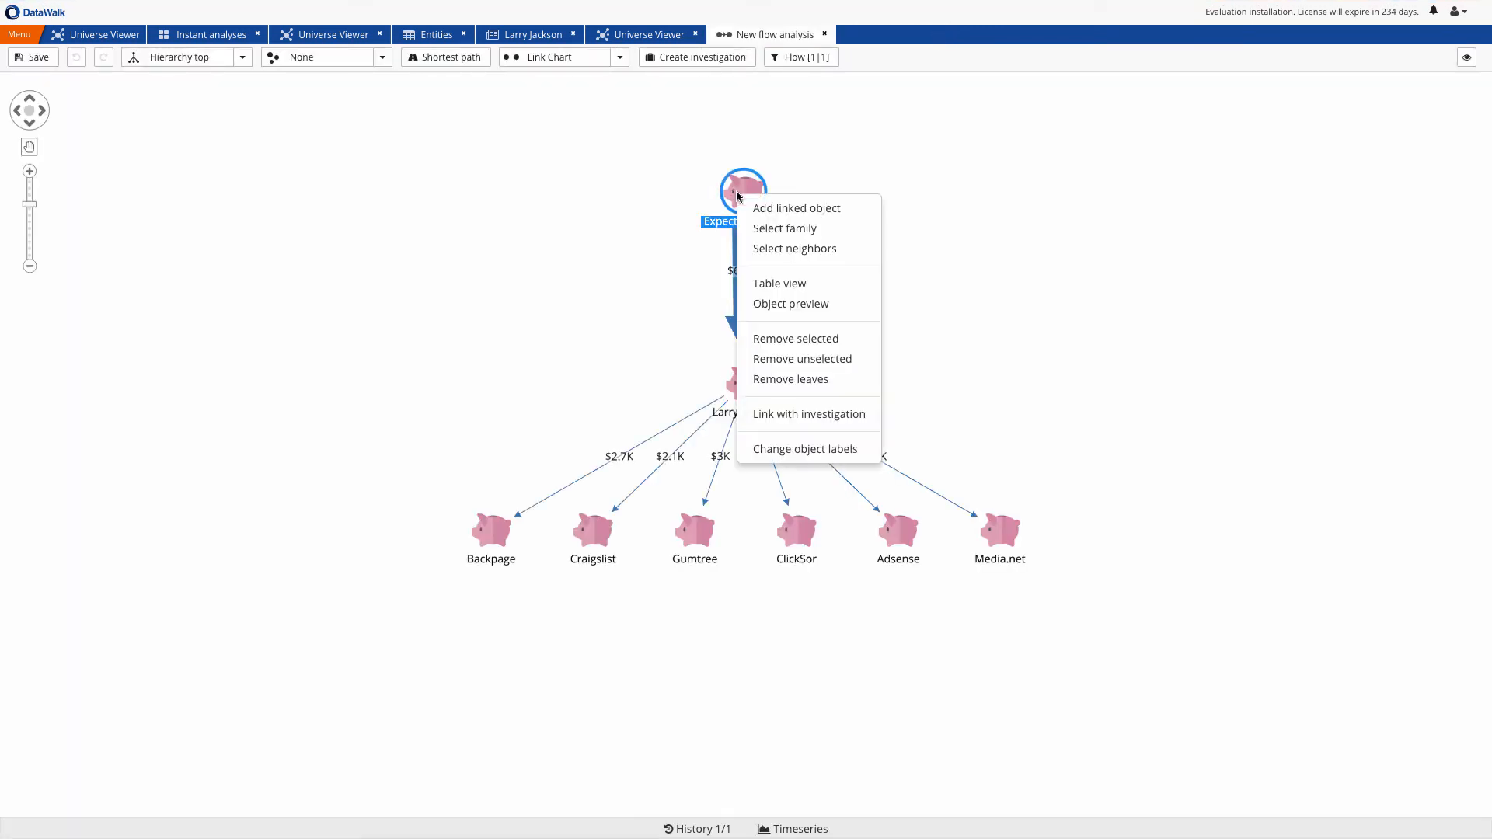
left_click(763, 282)
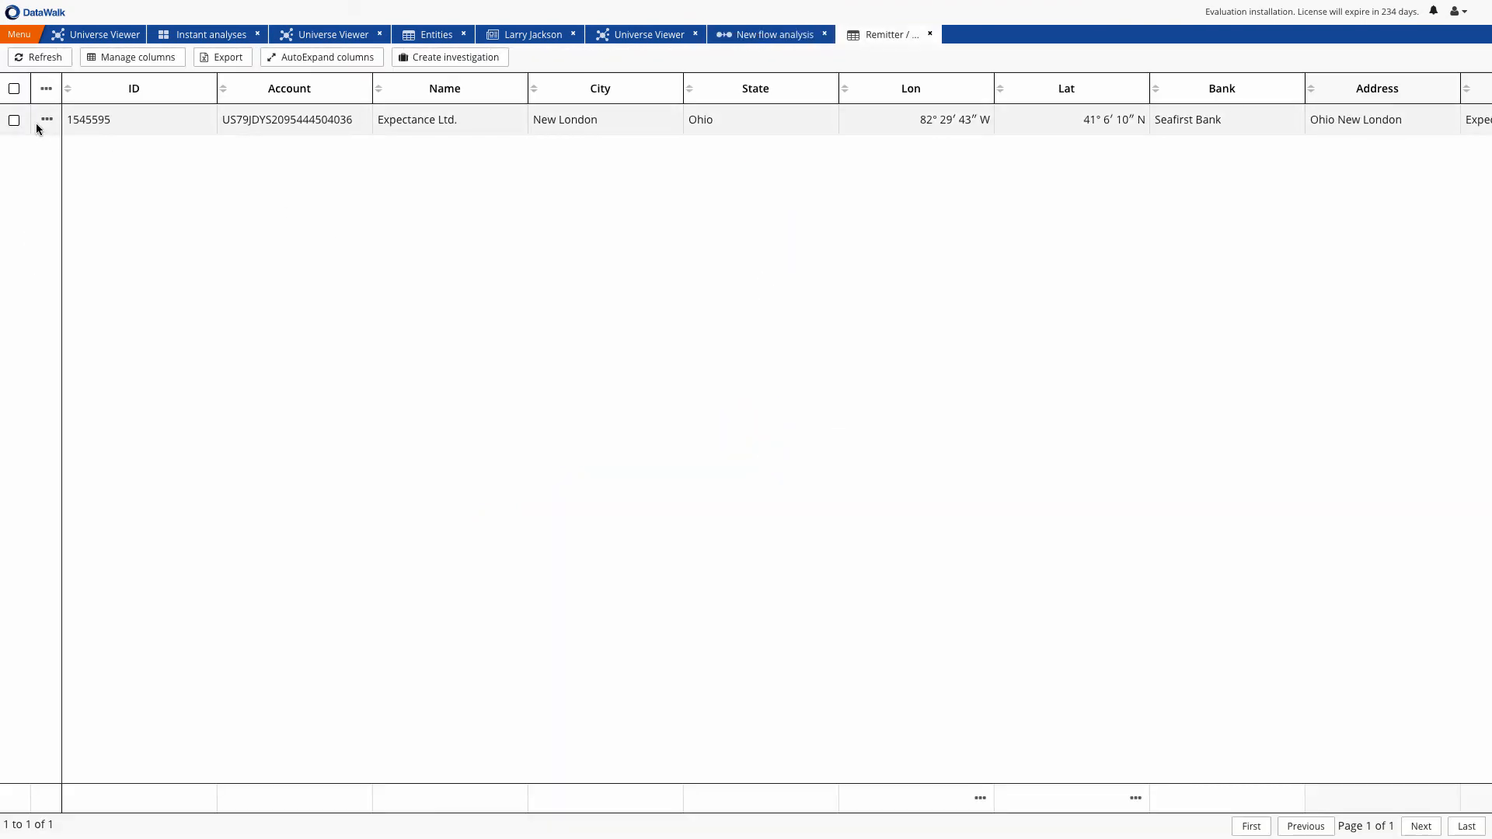
left_click(40, 125)
left_click(52, 140)
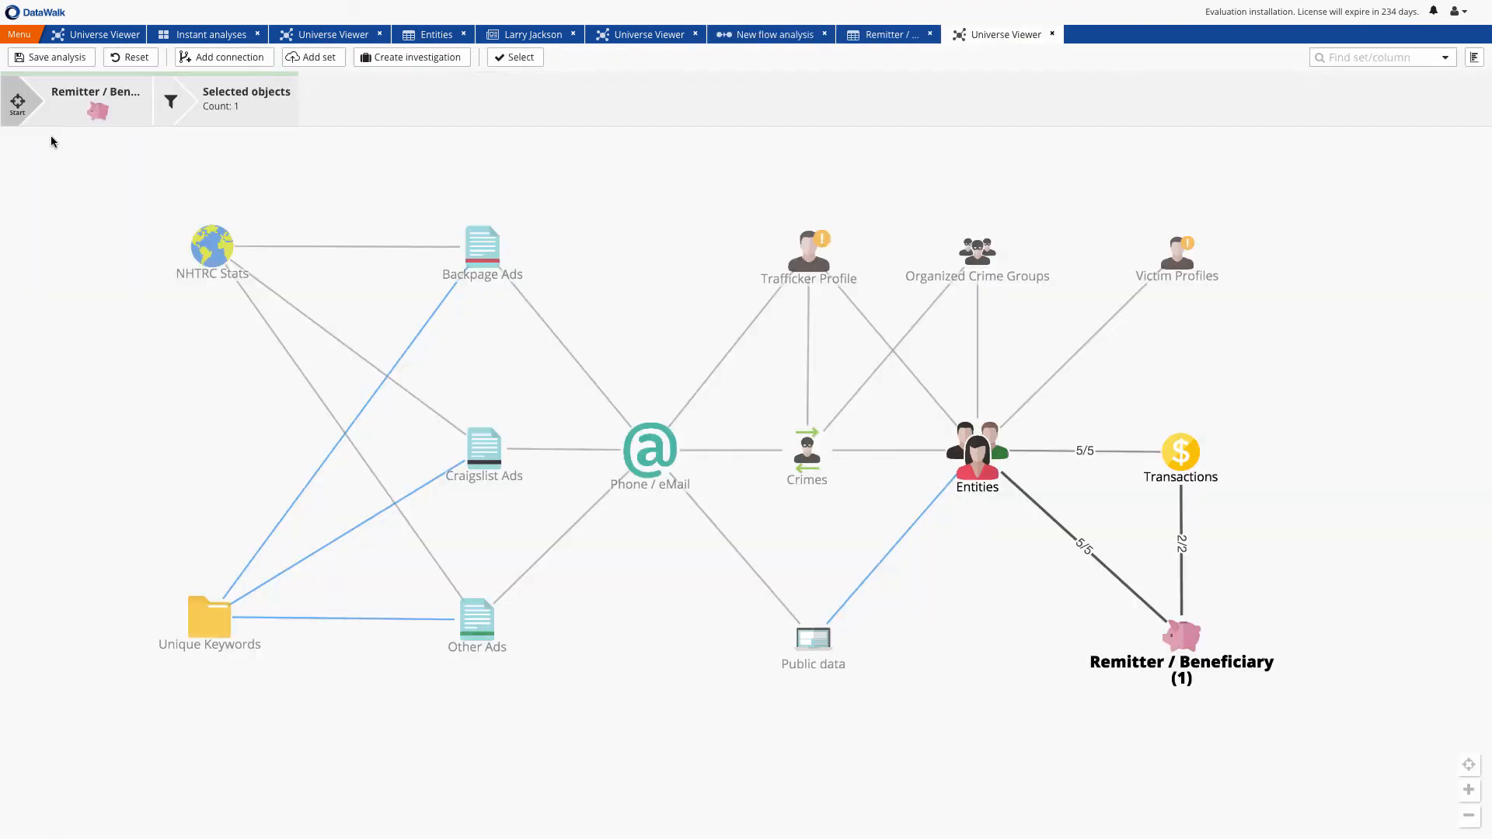
Follow the Expectance Ltd. record through Entities to the Public data set and show its histogram
left_click(973, 453)
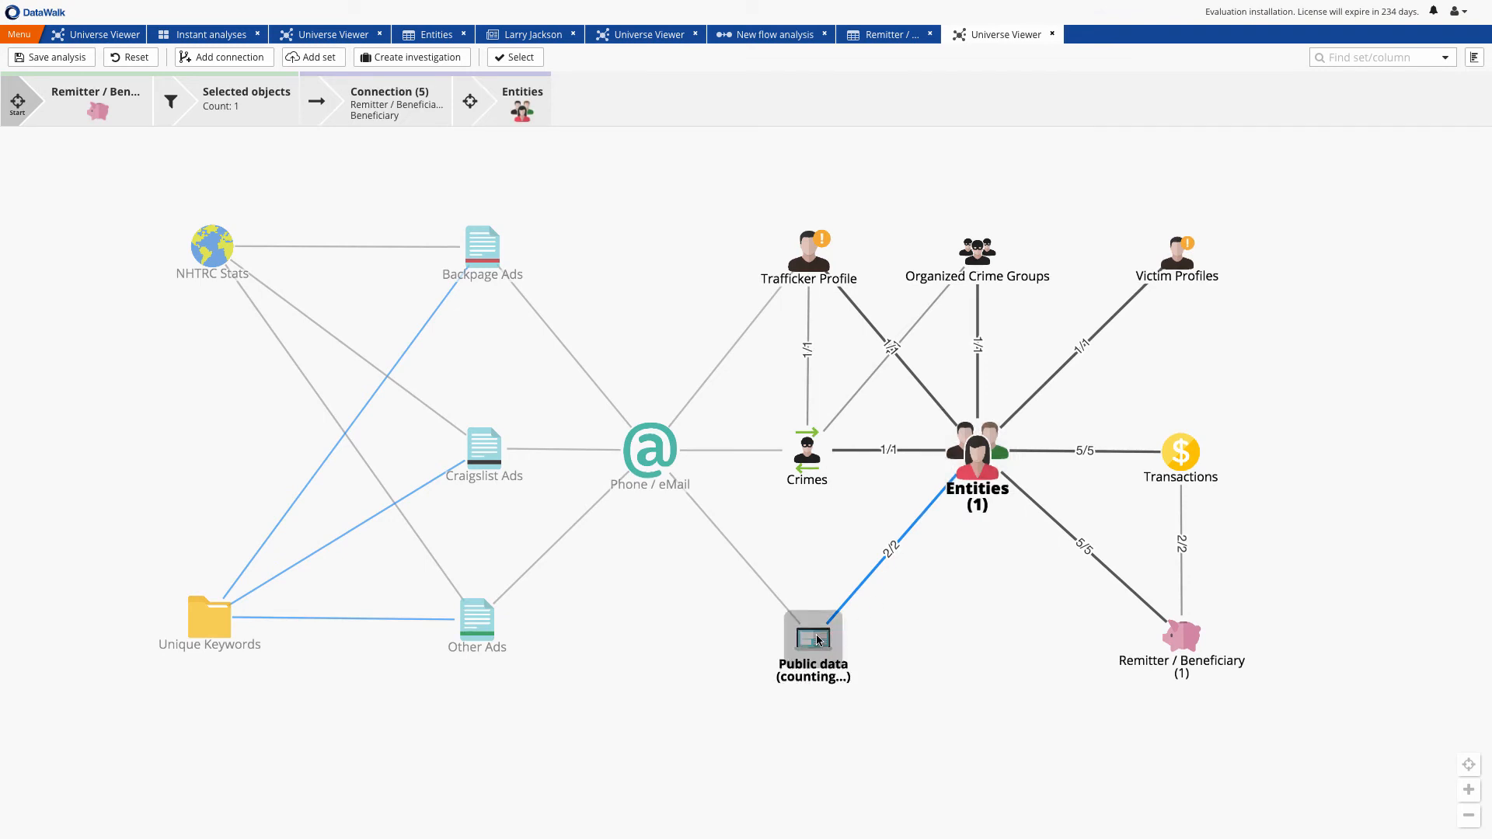
left_click(813, 637)
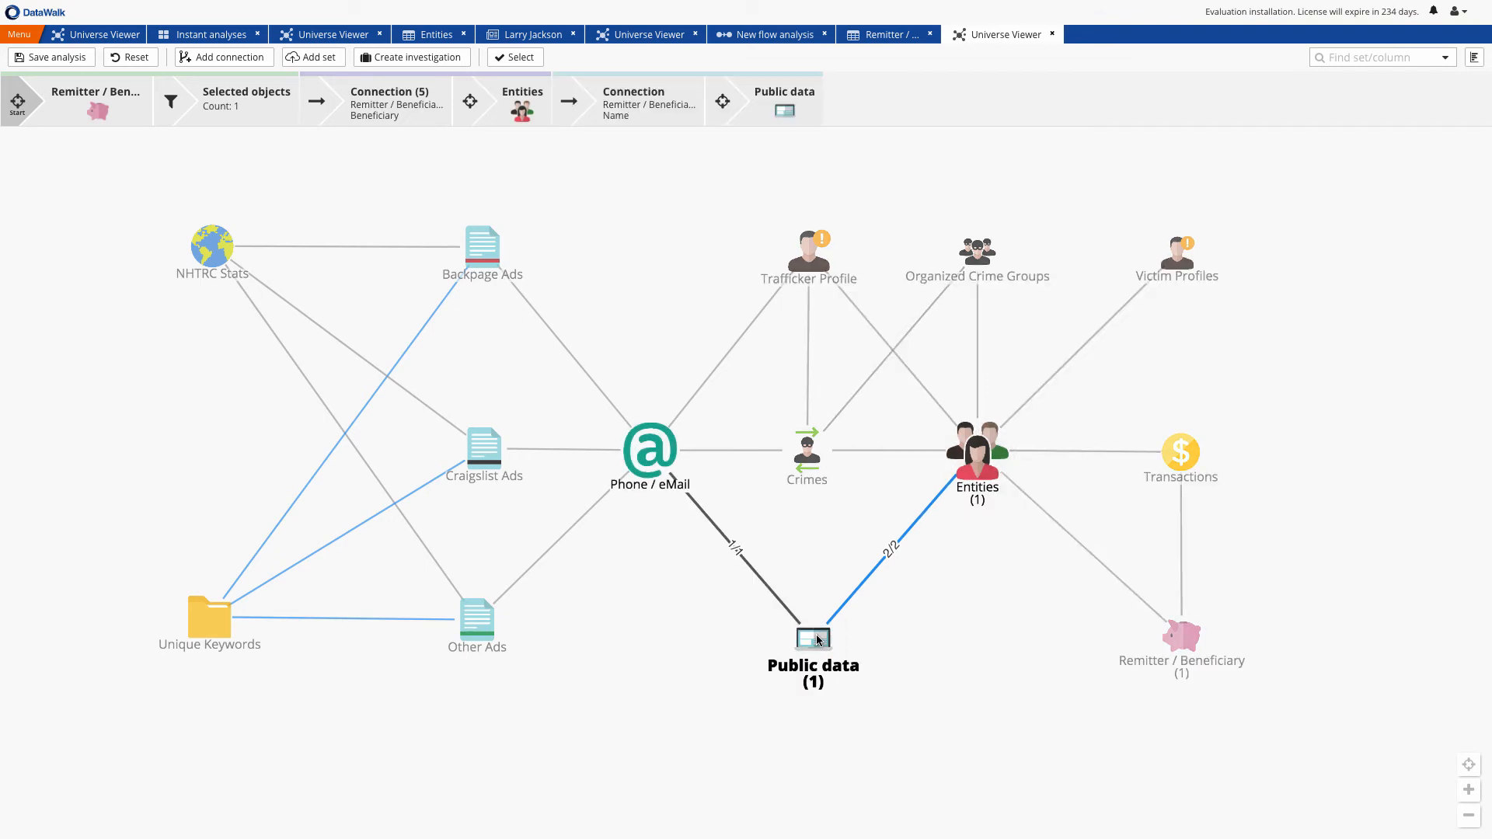
left_click(1474, 57)
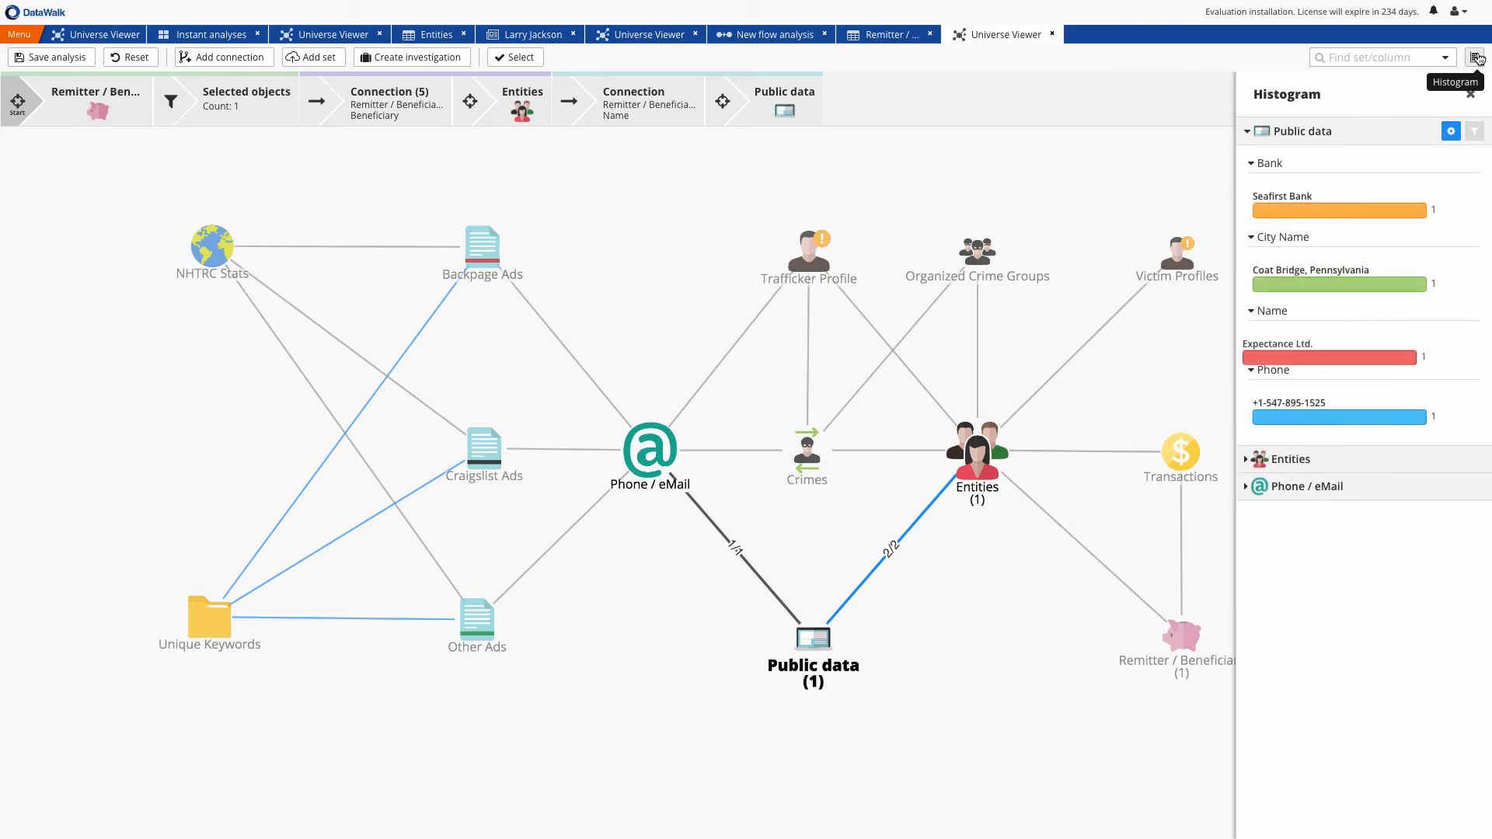
Preview the Public data record on a map and examine the building and sign at its location in Street view
right_click(812, 645)
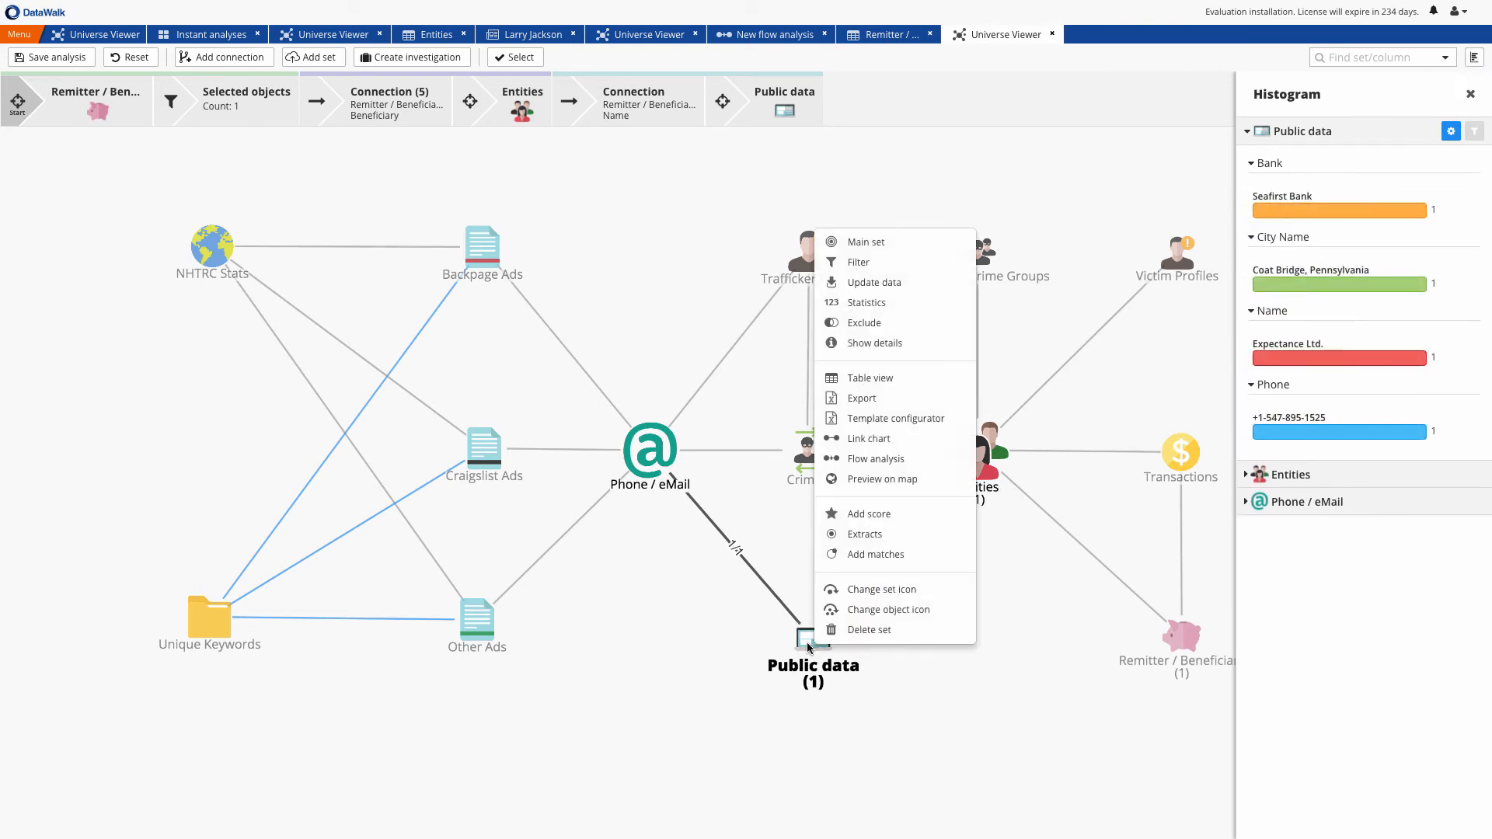
left_click(880, 477)
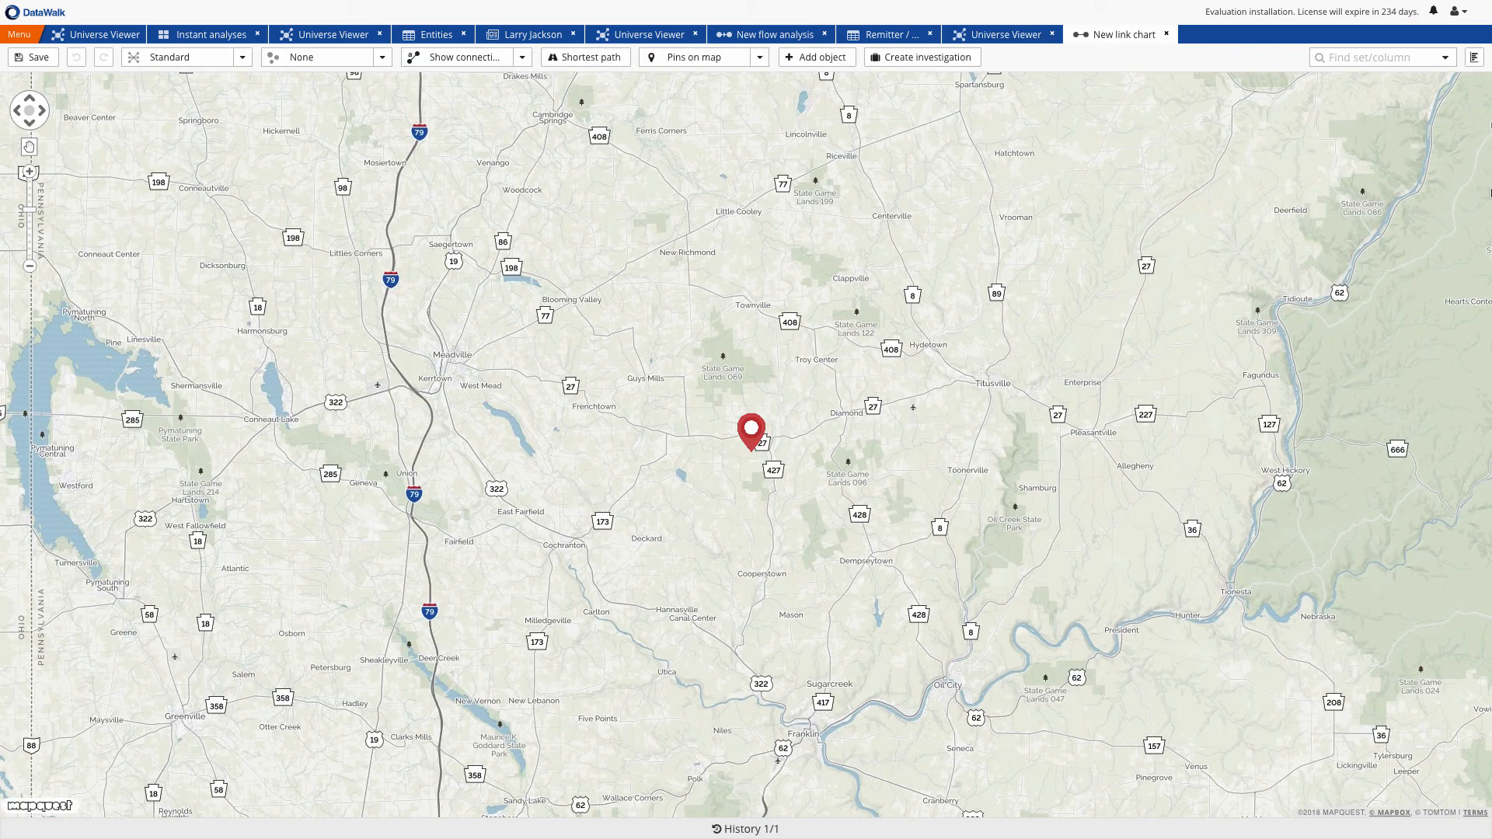
right_click(751, 435)
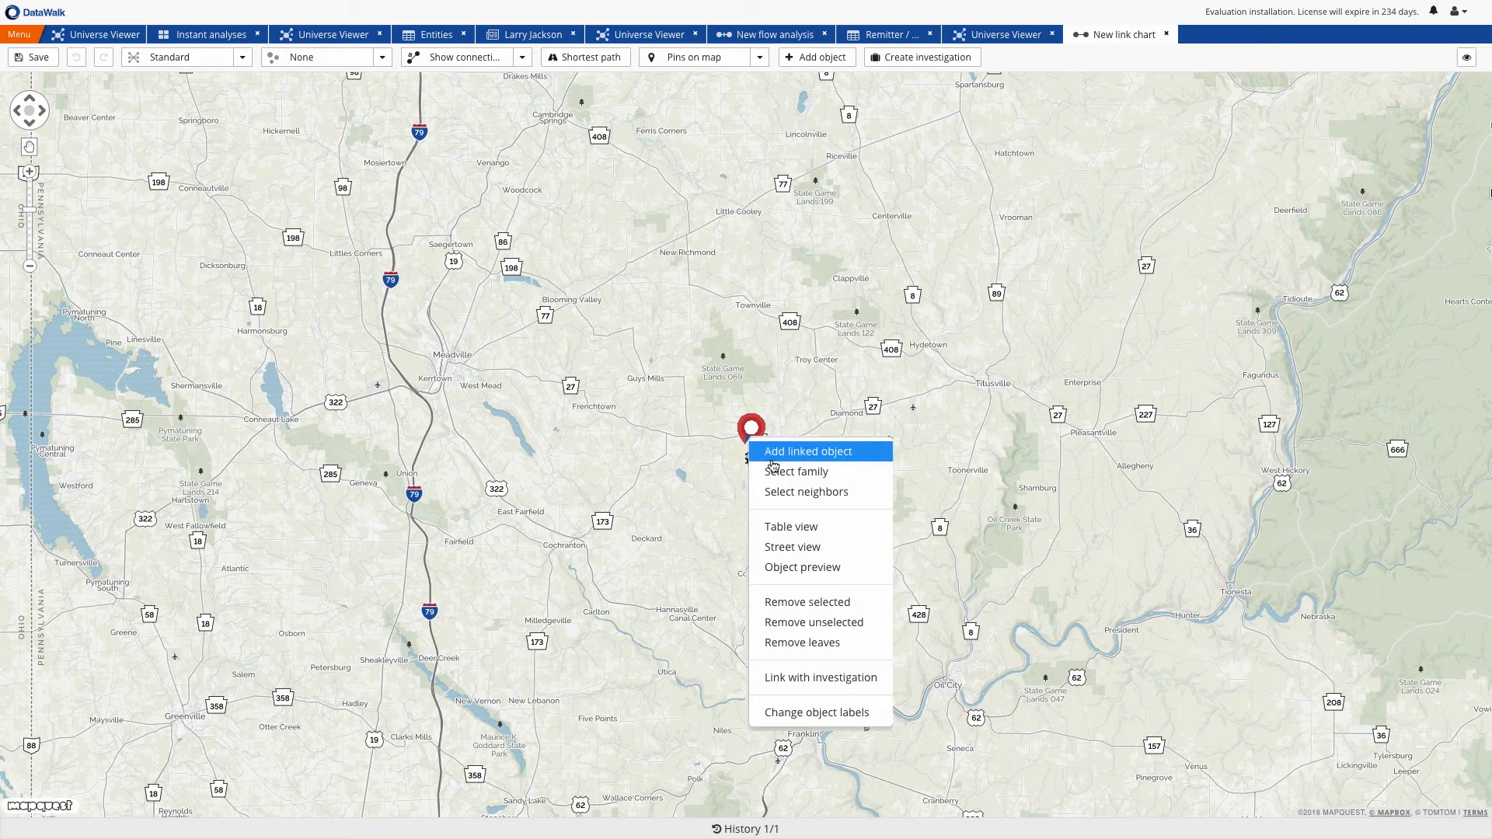
left_click(800, 545)
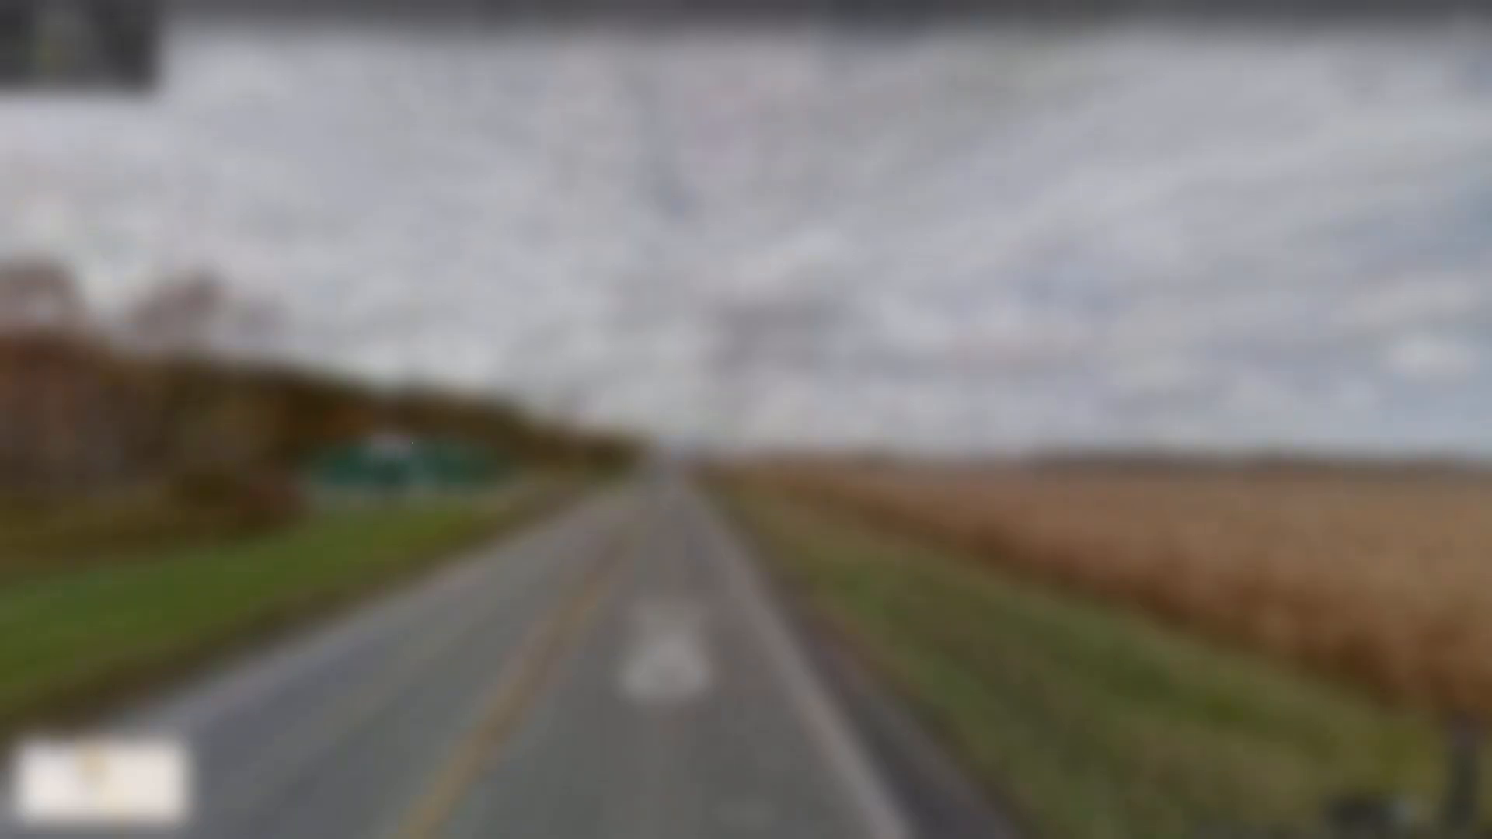
scroll(412, 442, "up", 3)
scroll(412, 442, "down", 2)
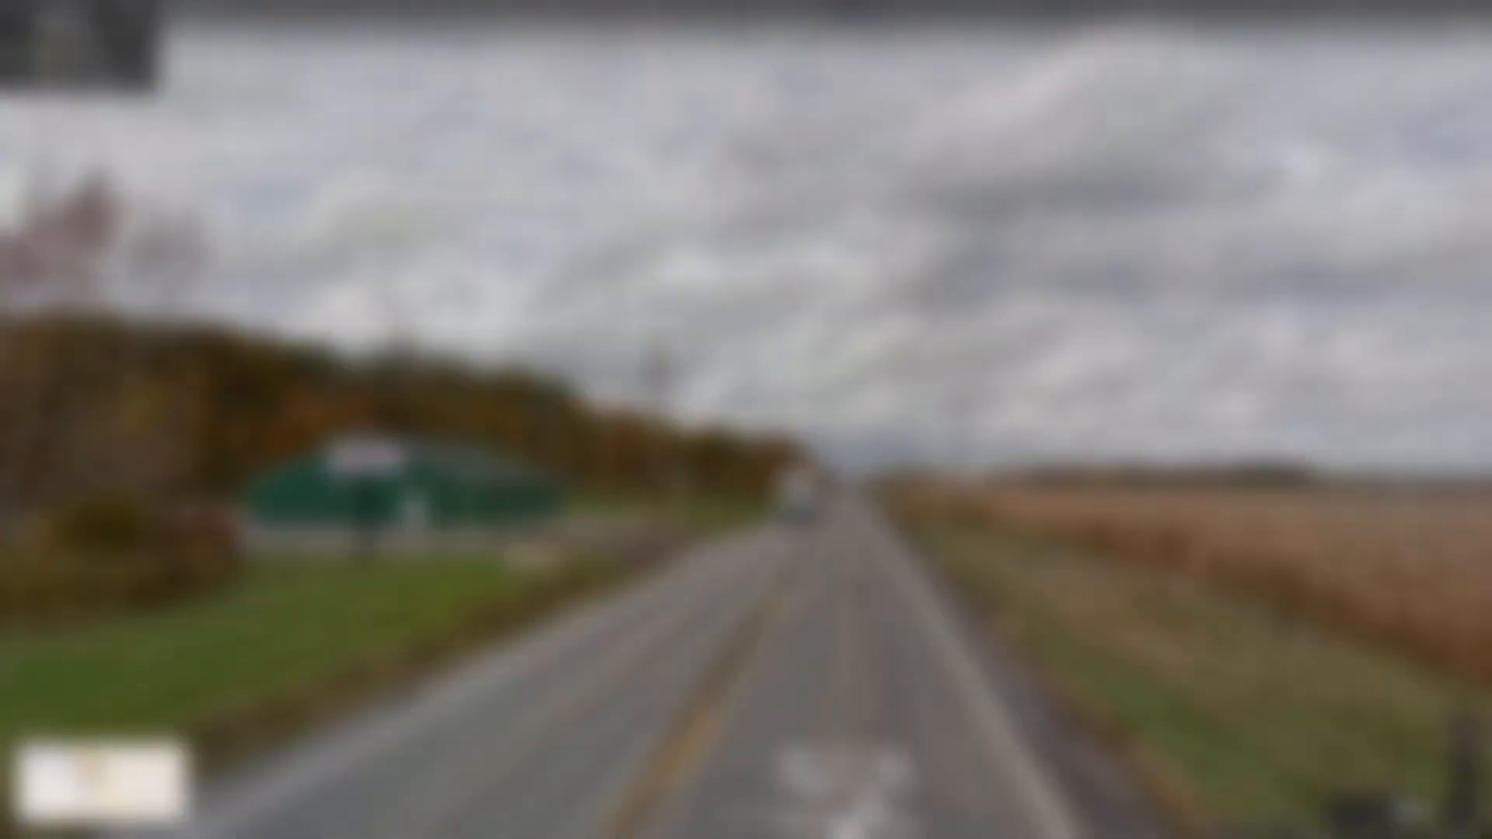
scroll(412, 442, "up", 4)
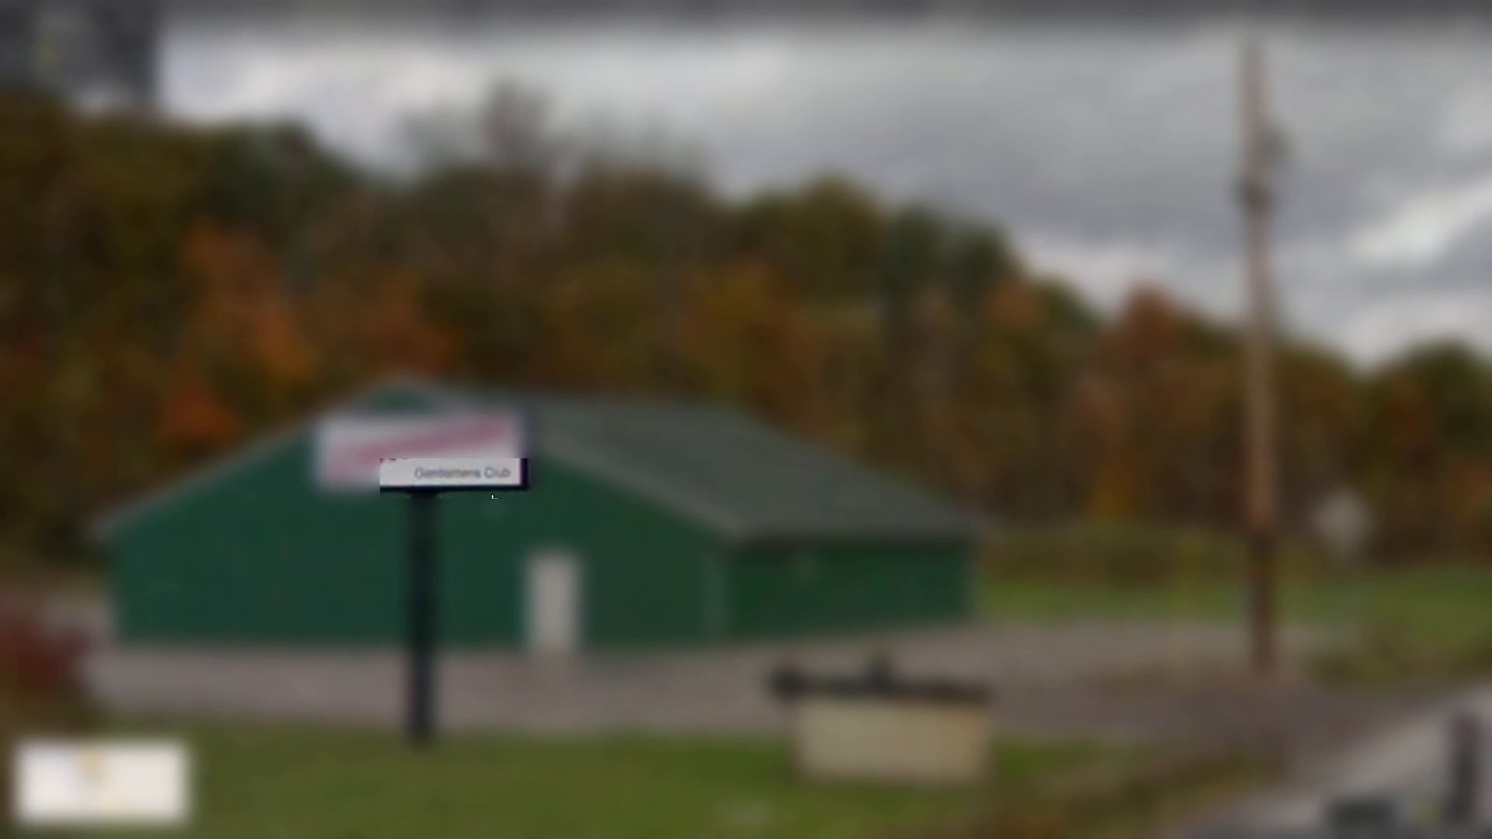
left_click(171, 33)
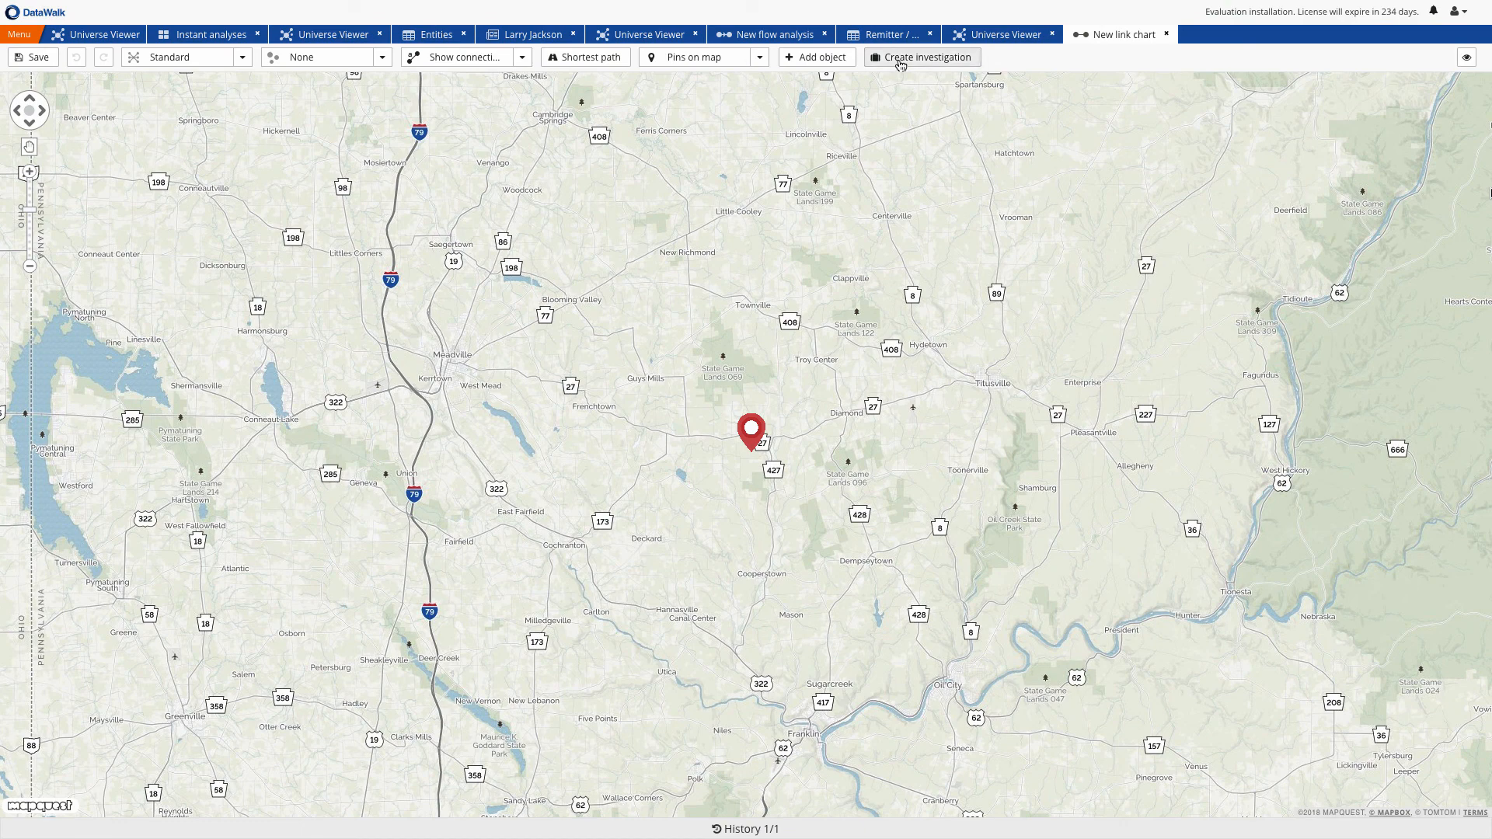
Open the New case investigation from the link chart and start a note titled "place to check, Expectance Ltd is a Gentleman's Club."
left_click(902, 58)
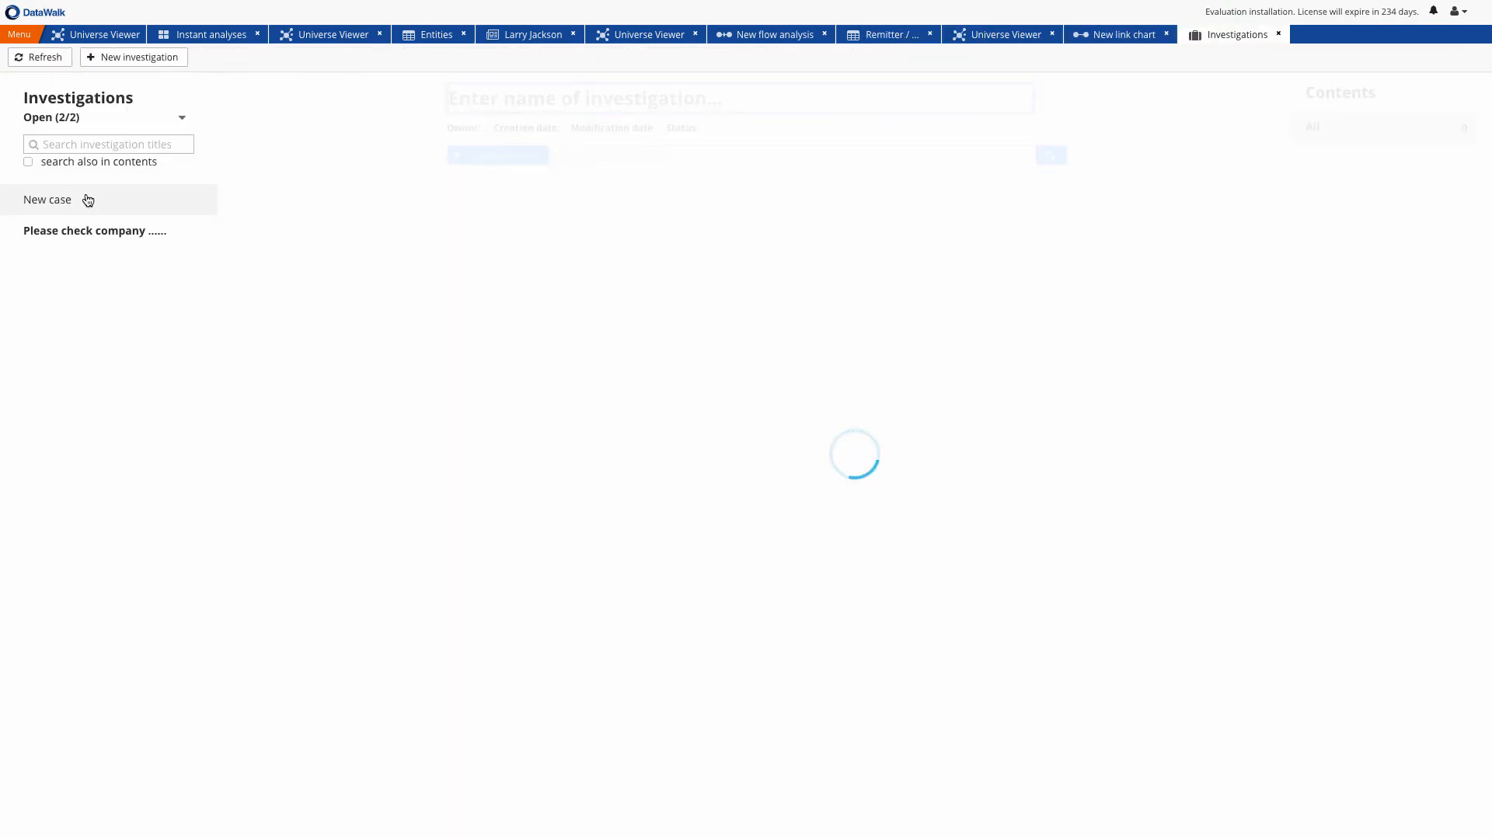
left_click(88, 200)
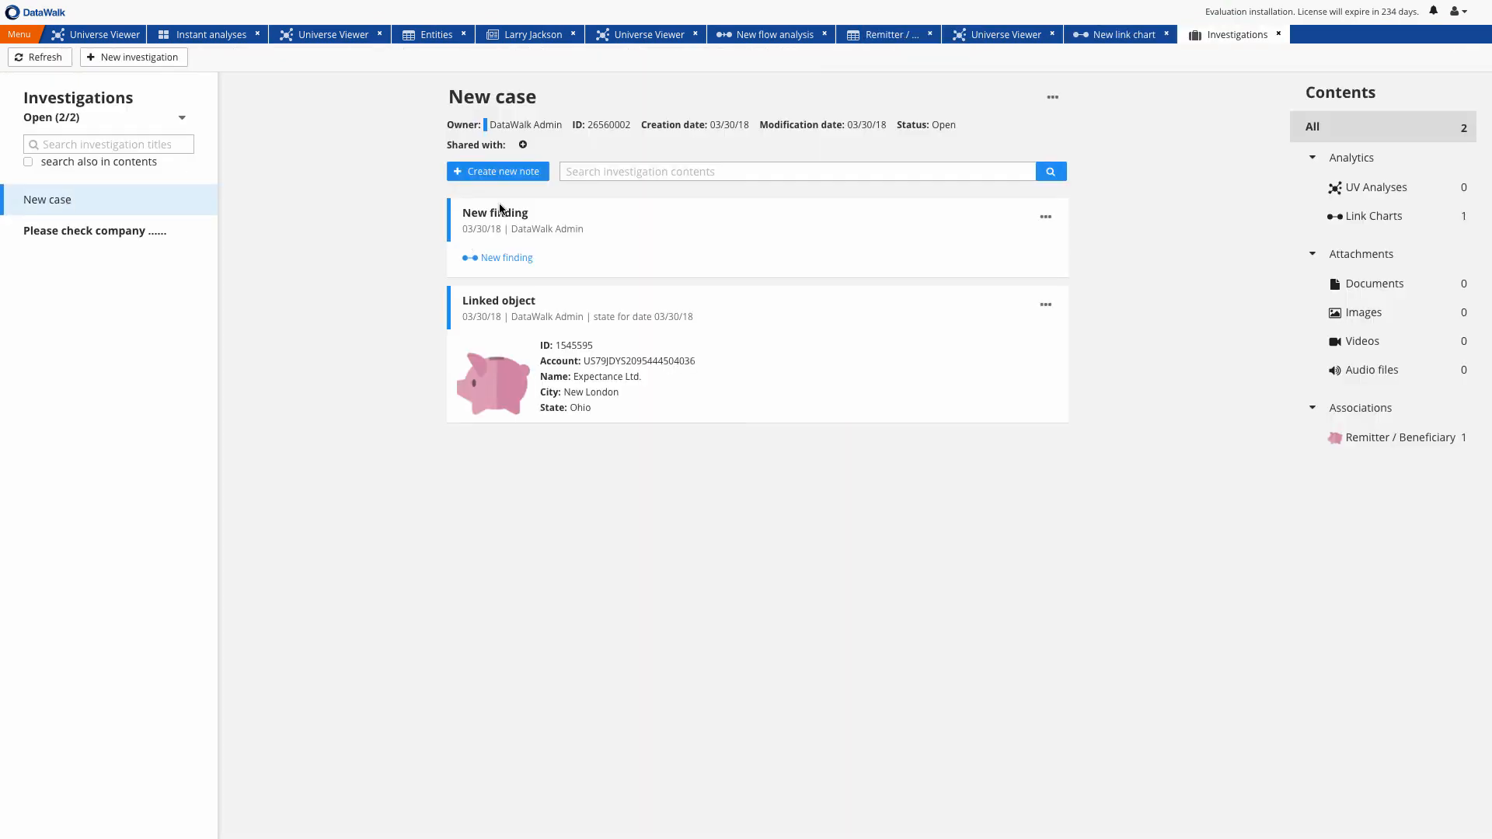
left_click(497, 171)
type("Place to ch")
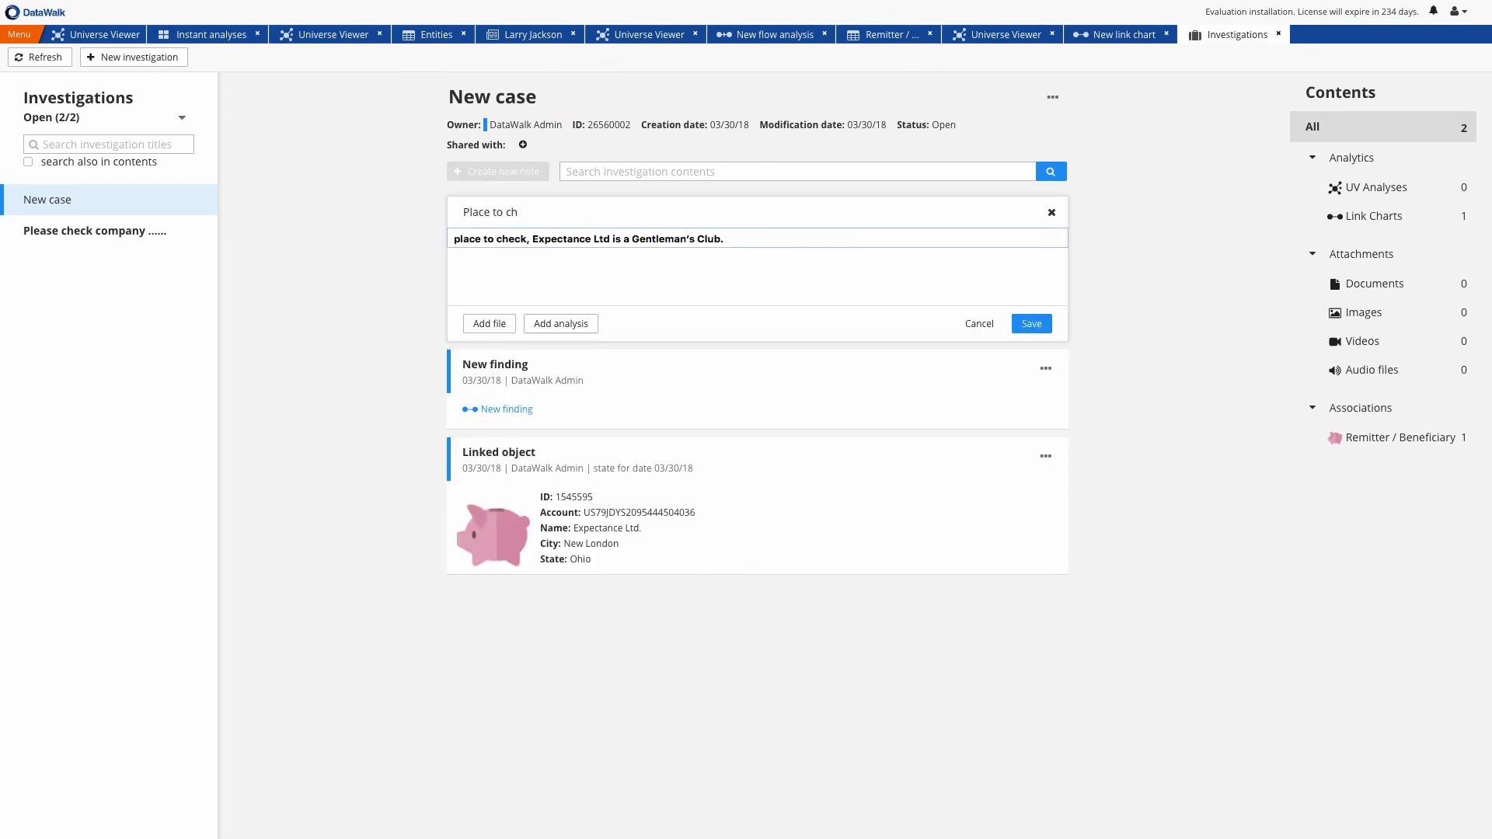
type("eck, Expectance is a Gentleman's Club")
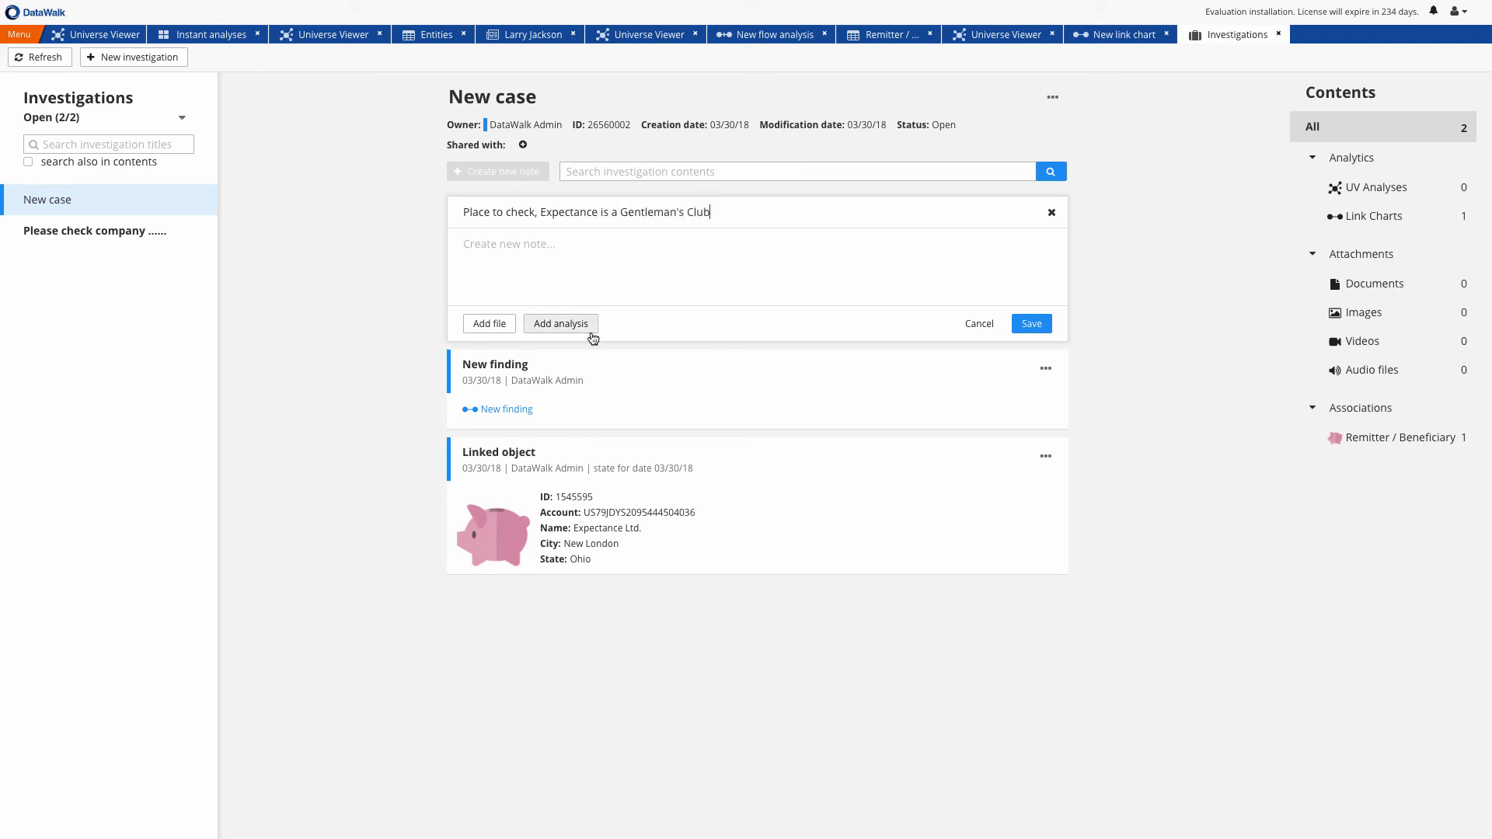
Attach the image Screen Shot 2018-03-29 at 17.34.41.png to the new note and save the note
left_click(490, 323)
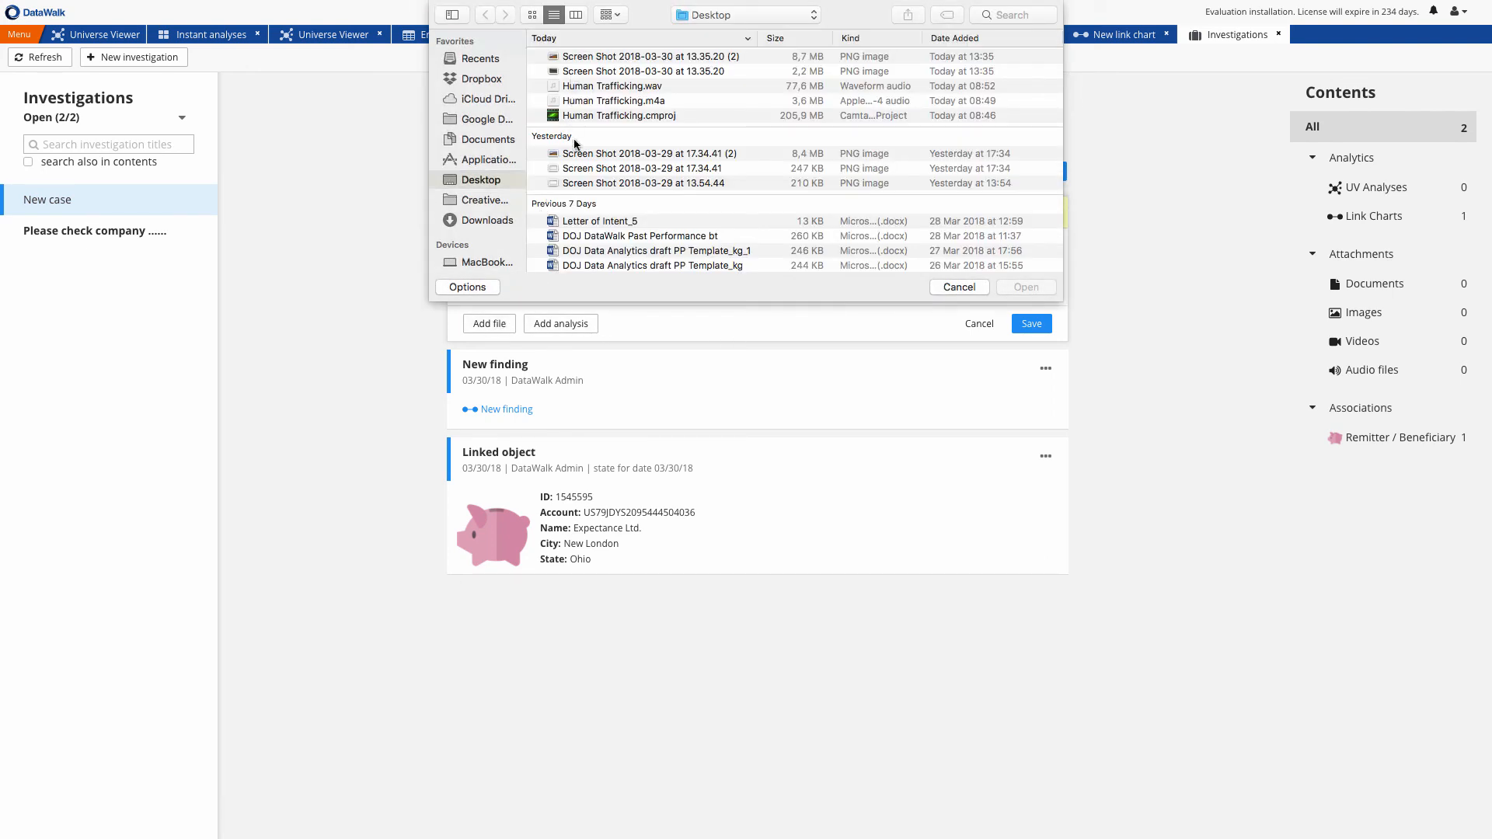
double_click(570, 167)
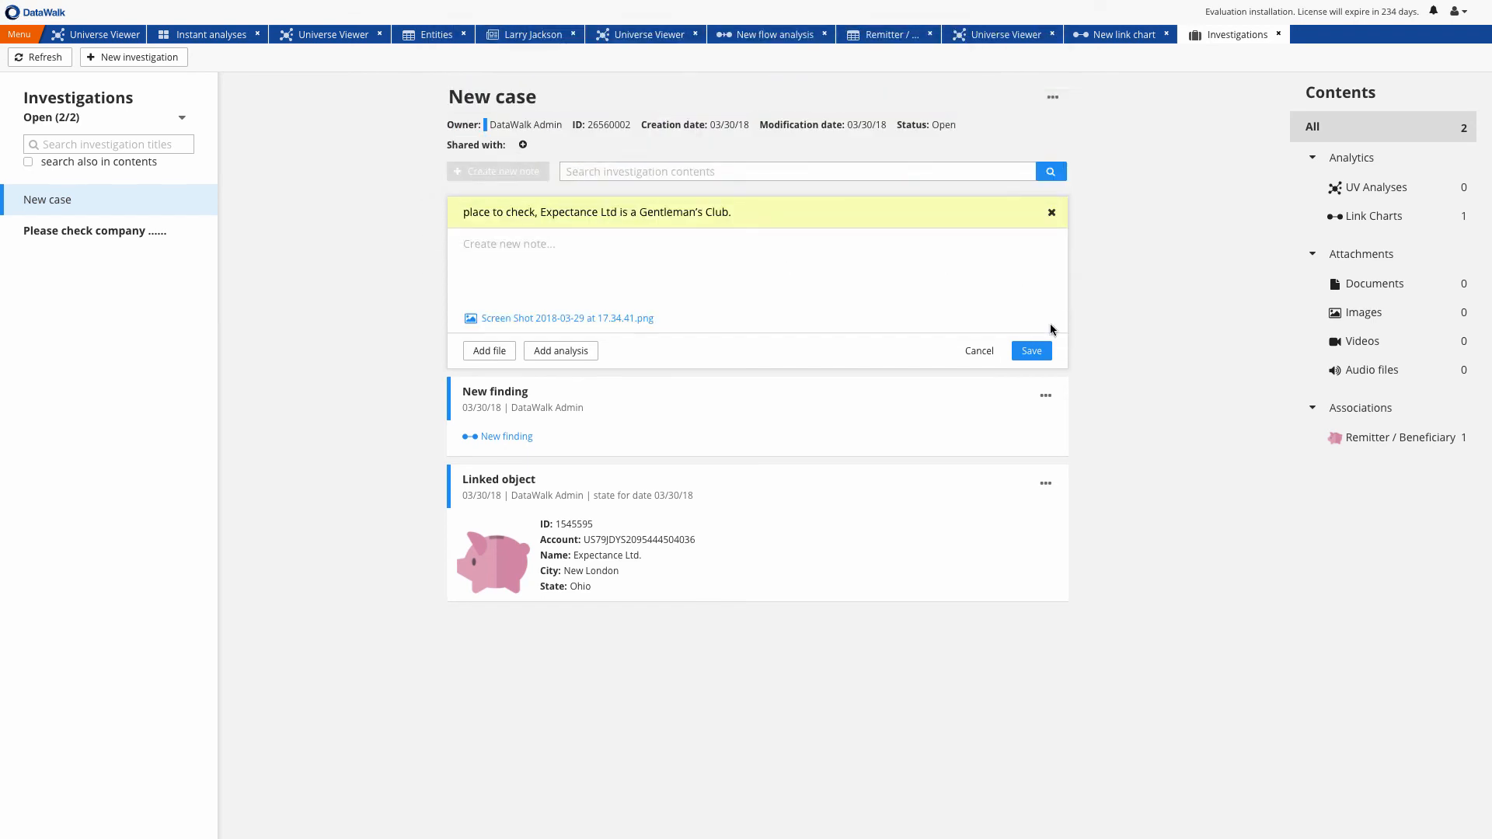
left_click(1037, 351)
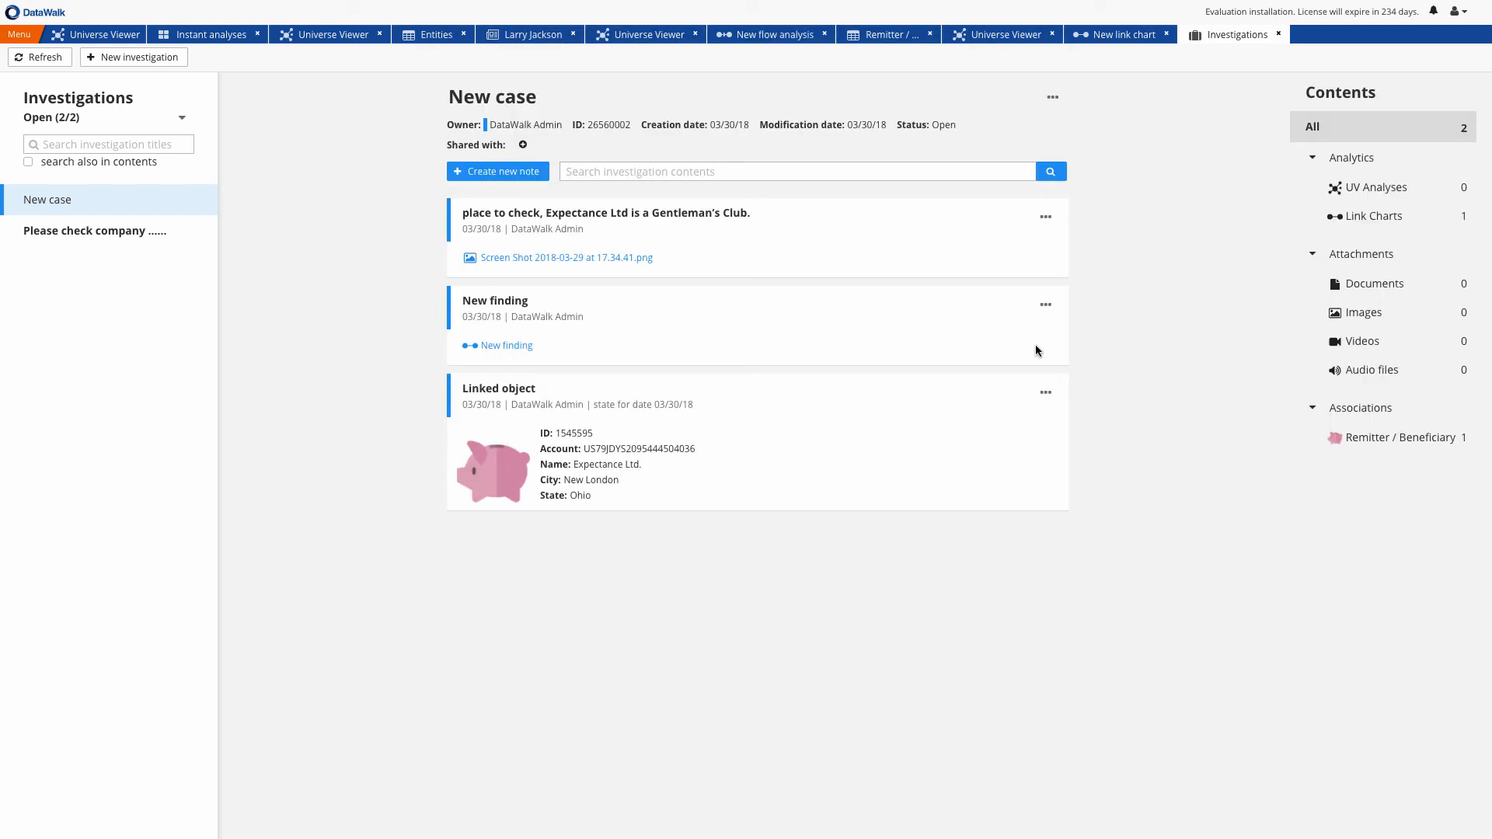
Follow the Public data record through Phone / eMail to Other Ads, show those ads in table view, and return to the Universe Viewer
left_click(1000, 36)
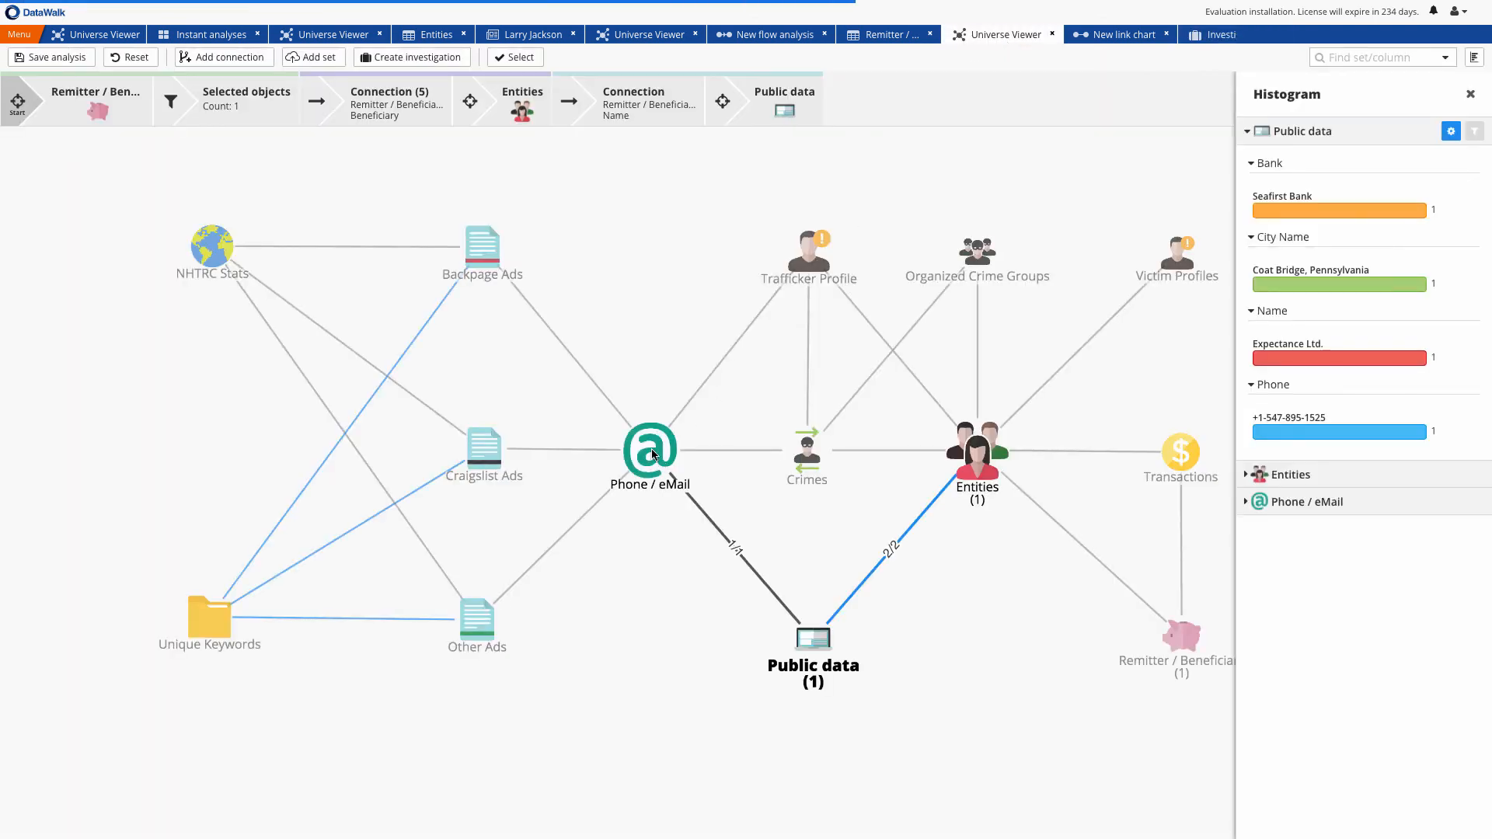
left_click(653, 455)
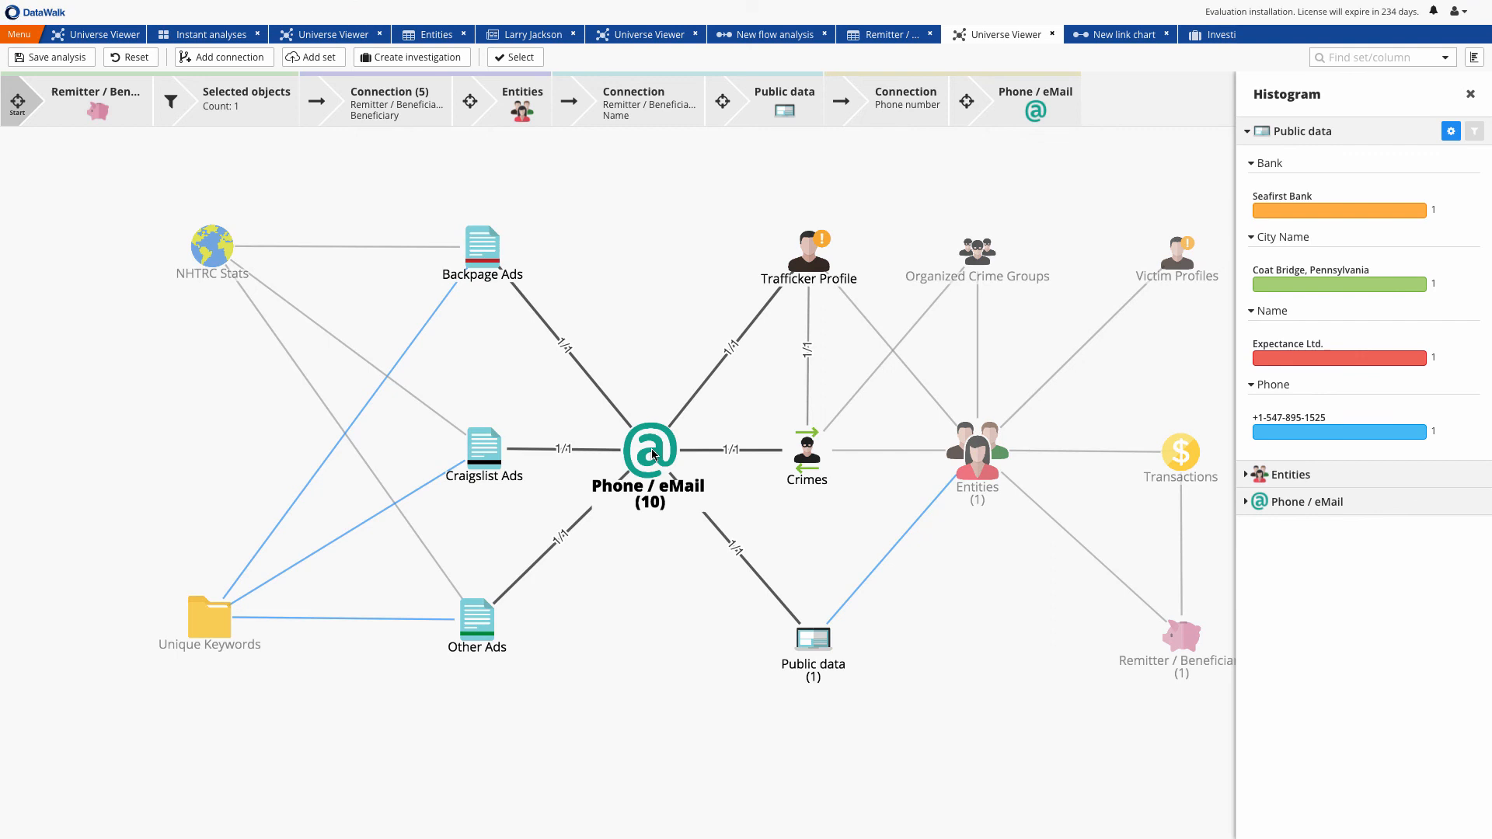
left_click(478, 623)
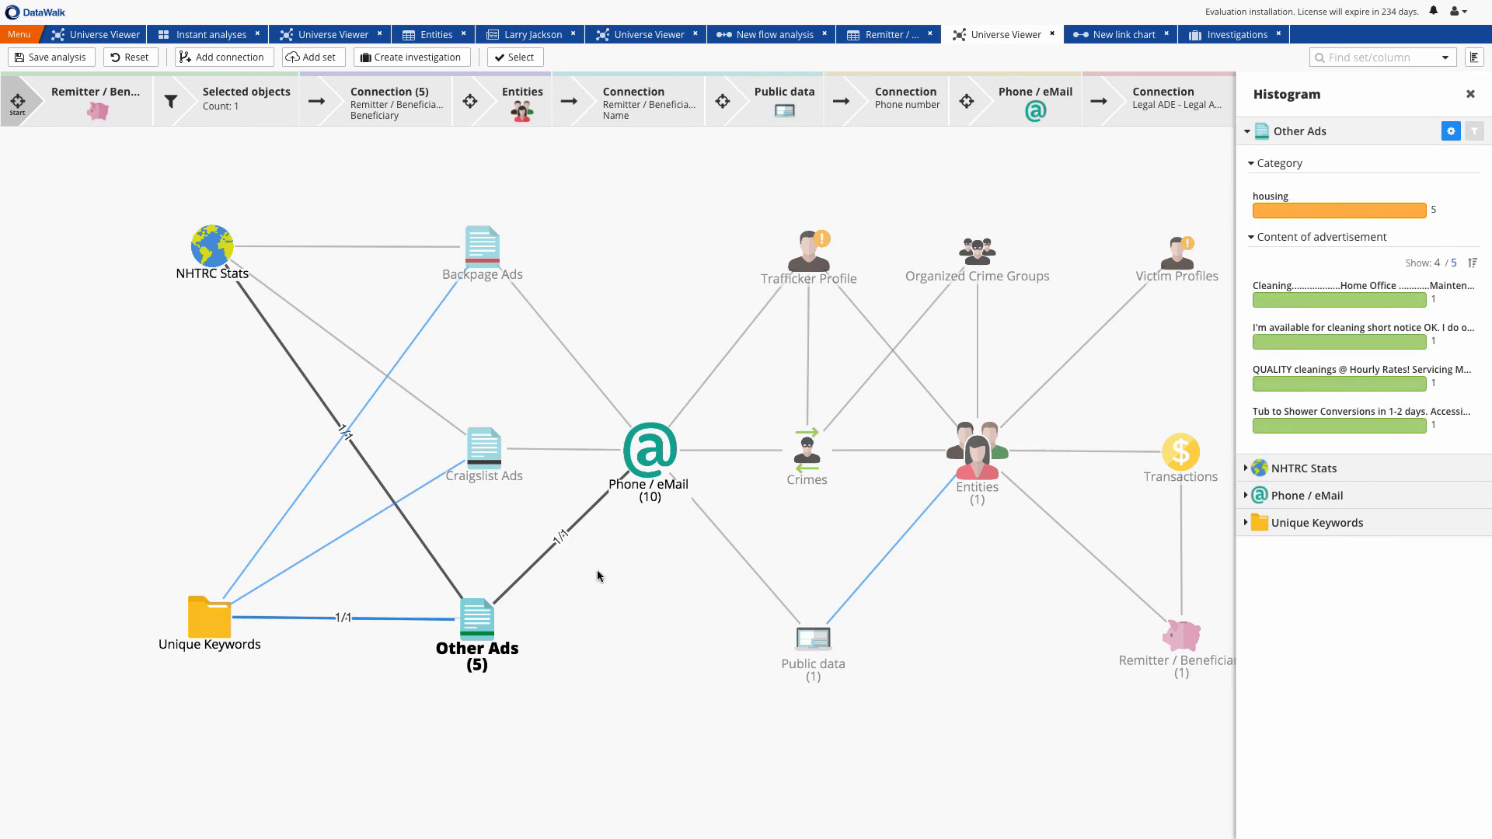
right_click(475, 622)
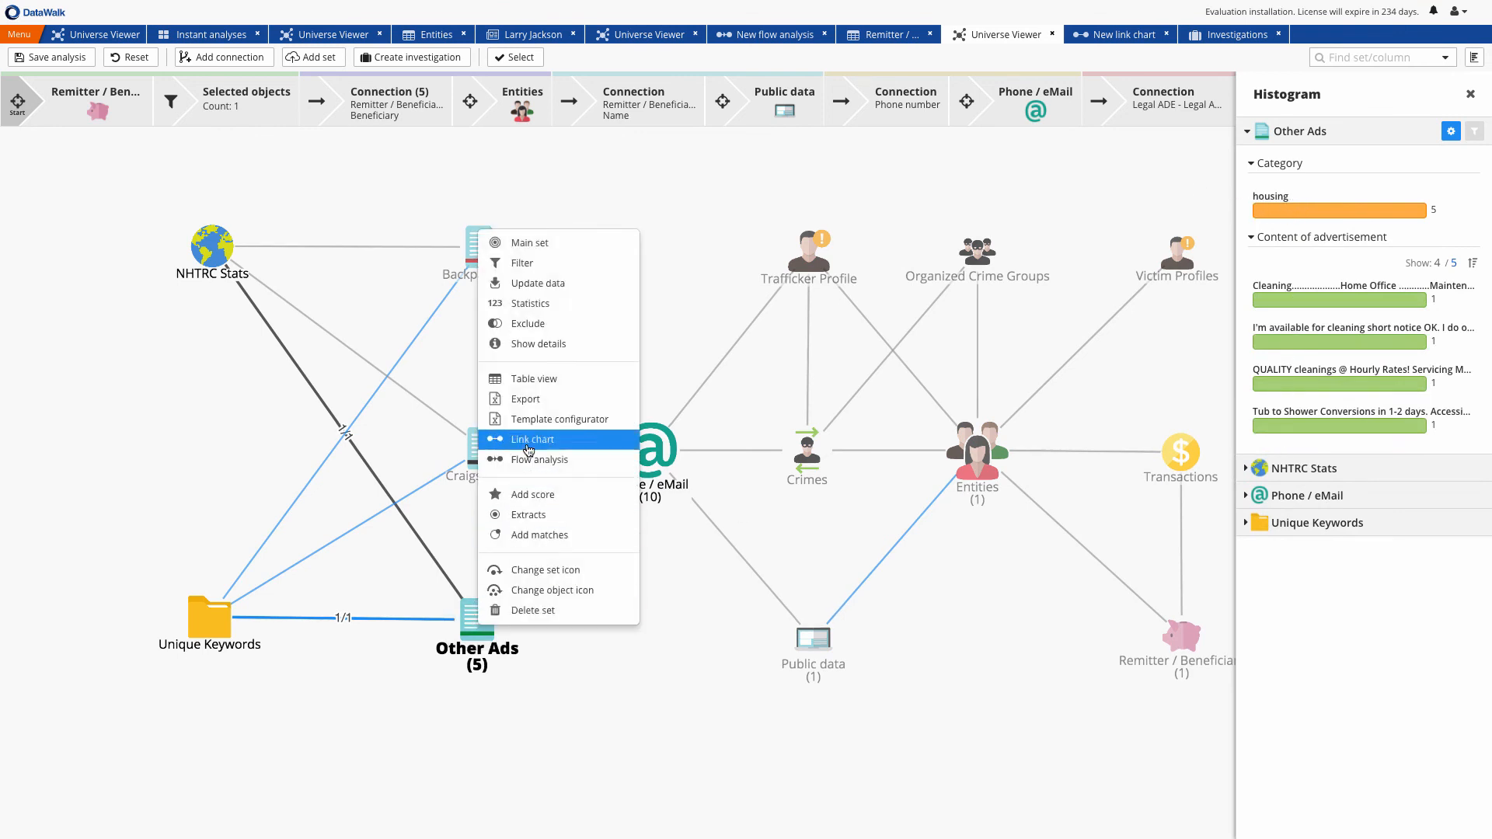
left_click(528, 383)
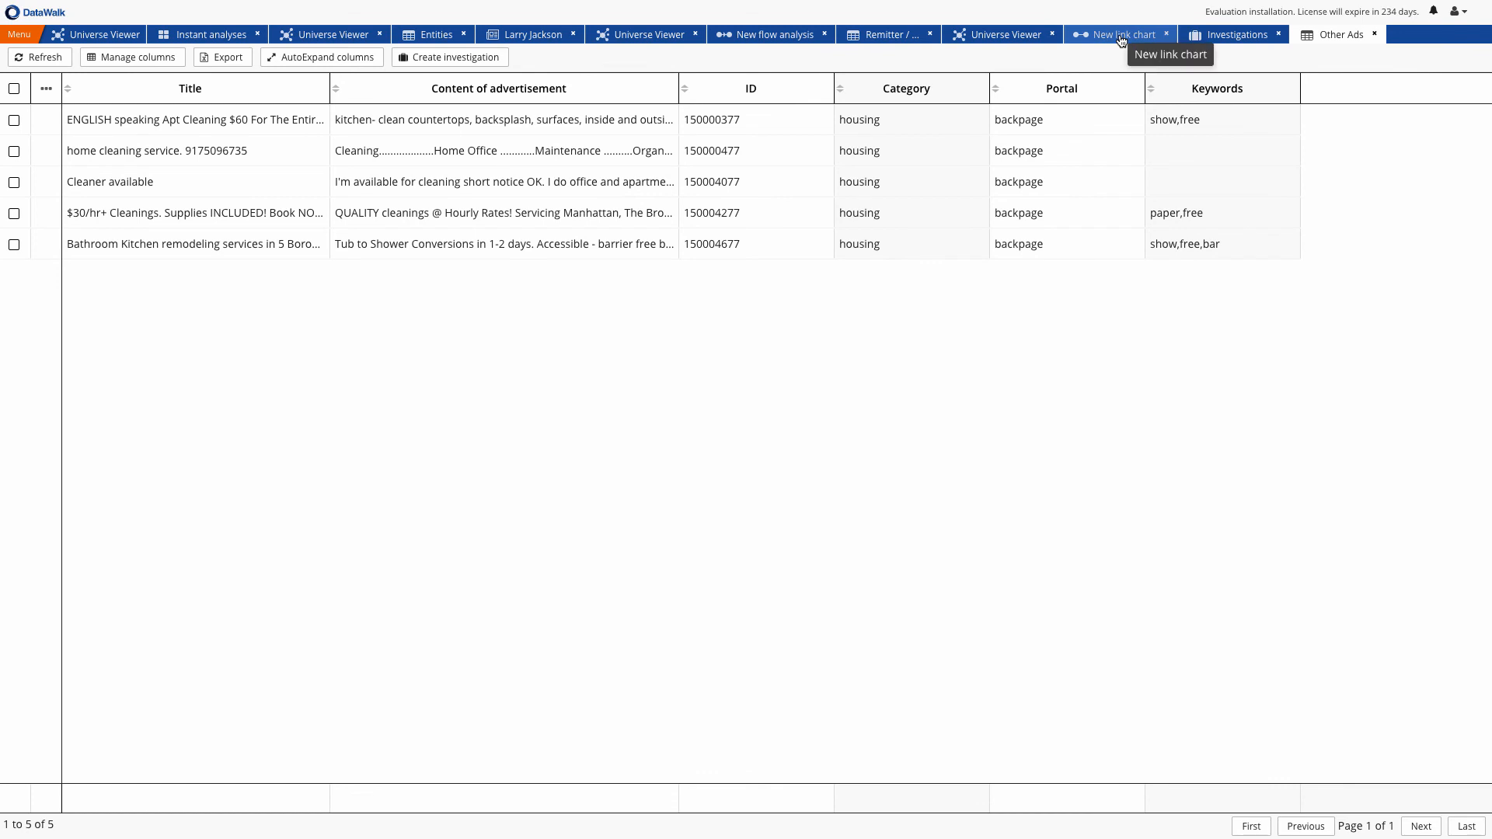
left_click(1028, 37)
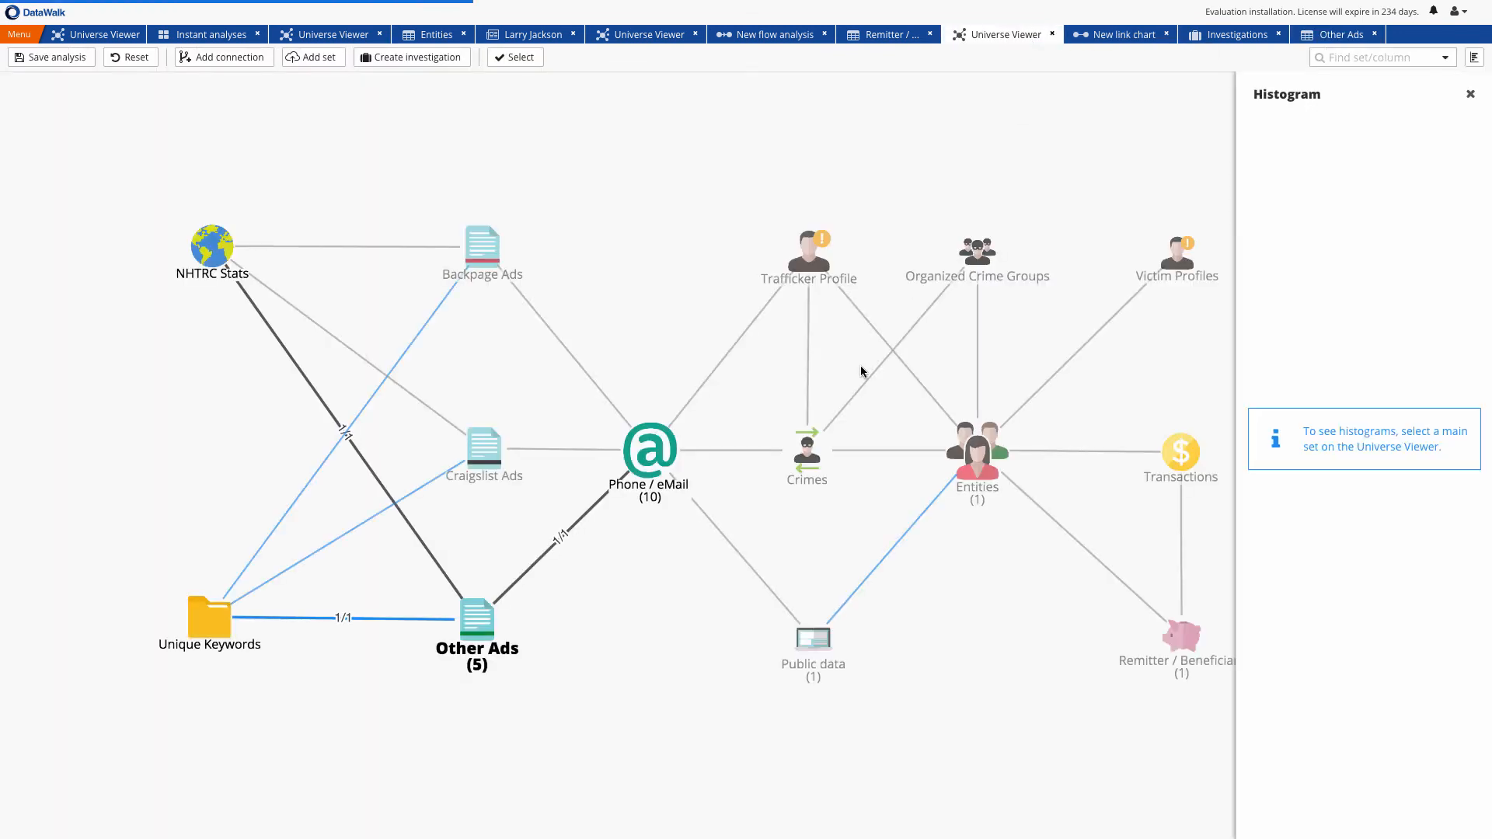